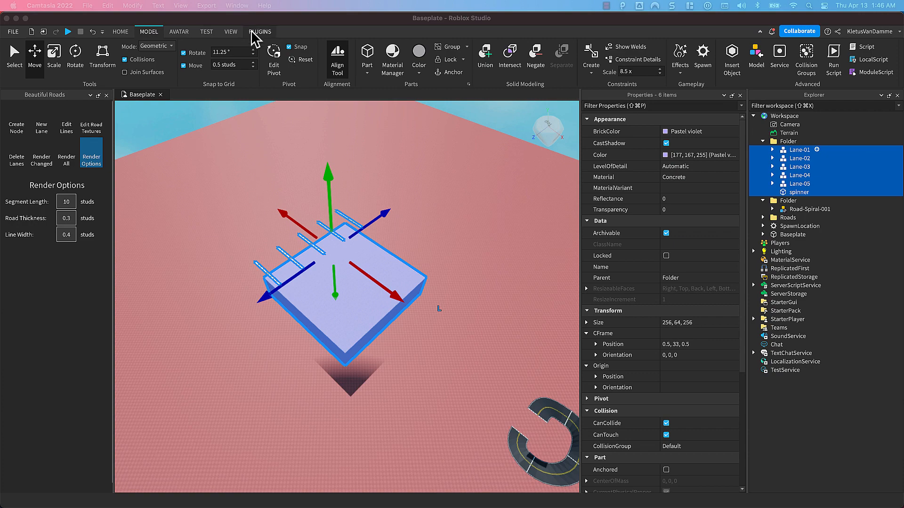
# - Align the centres of the five lanes and the spinner along world X, Y and Z, relative to the active object
pyautogui.click(257, 32)
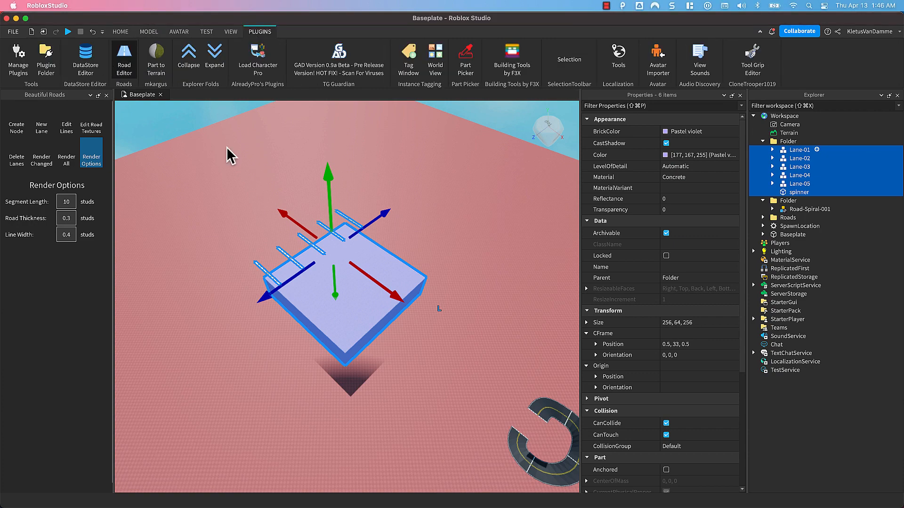
pyautogui.moveTo(428, 235); pyautogui.dragTo(425, 229, button='right')
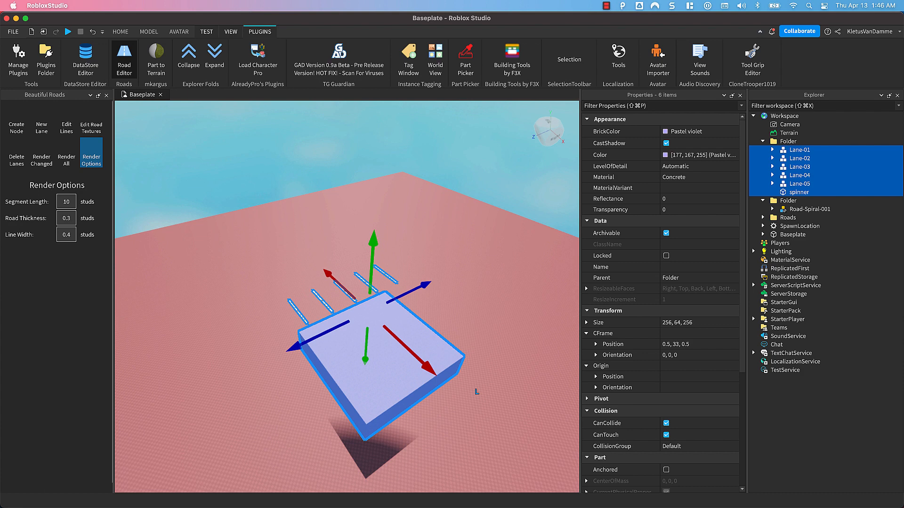
pyautogui.moveTo(226, 507); pyautogui.dragTo(306, 293)
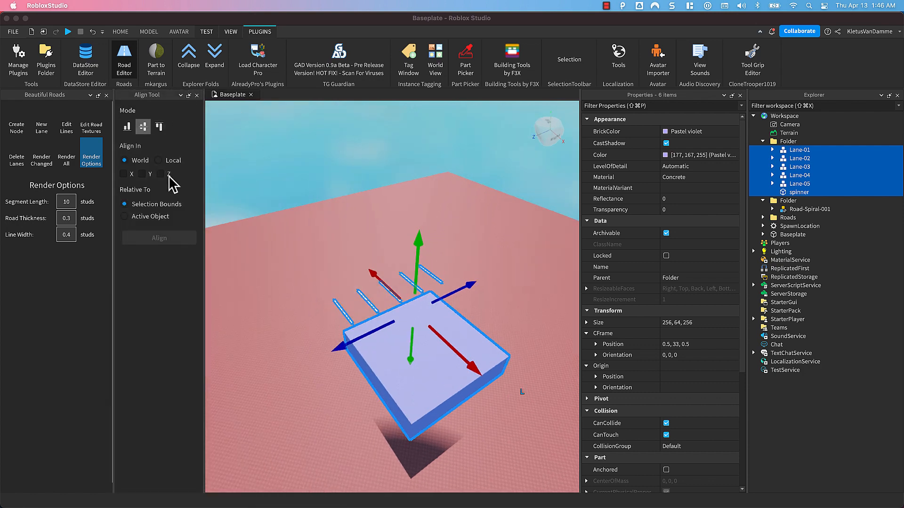
pyautogui.click(124, 174)
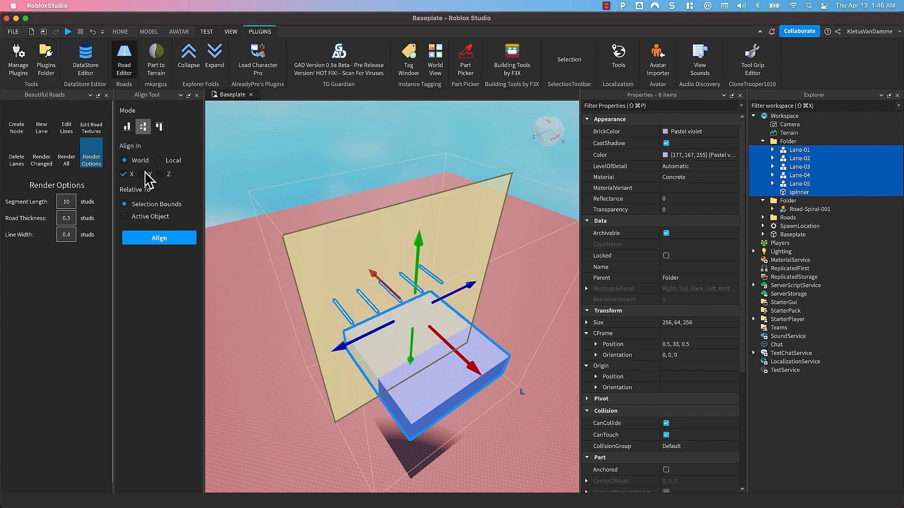
pyautogui.click(142, 174)
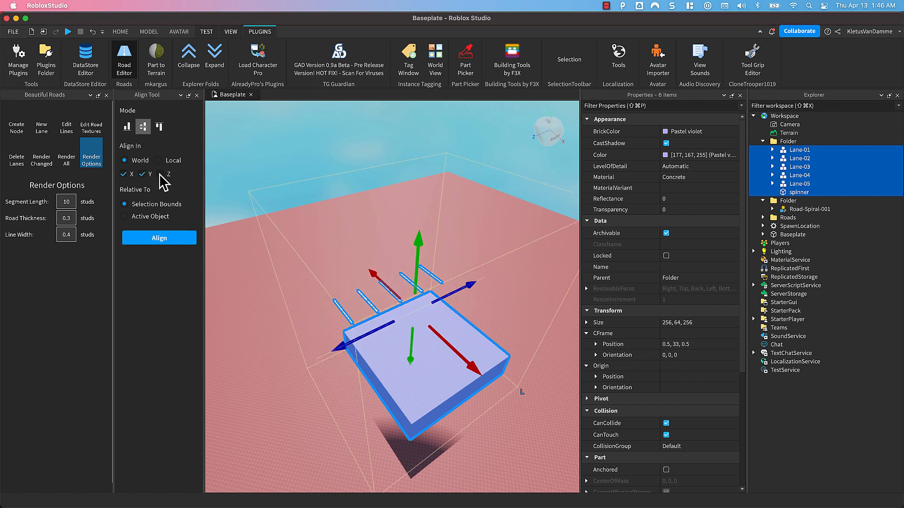
pyautogui.click(161, 174)
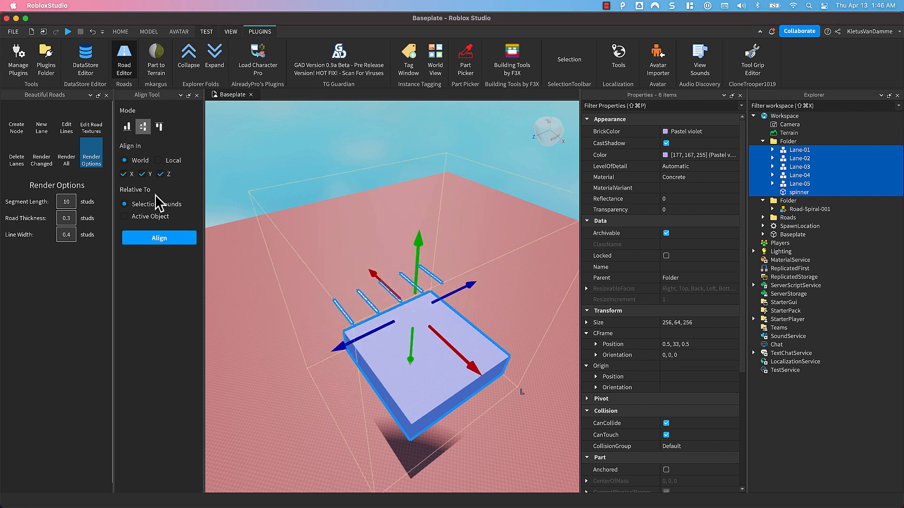
pyautogui.click(159, 238)
pyautogui.scroll(-5, 447, 245)
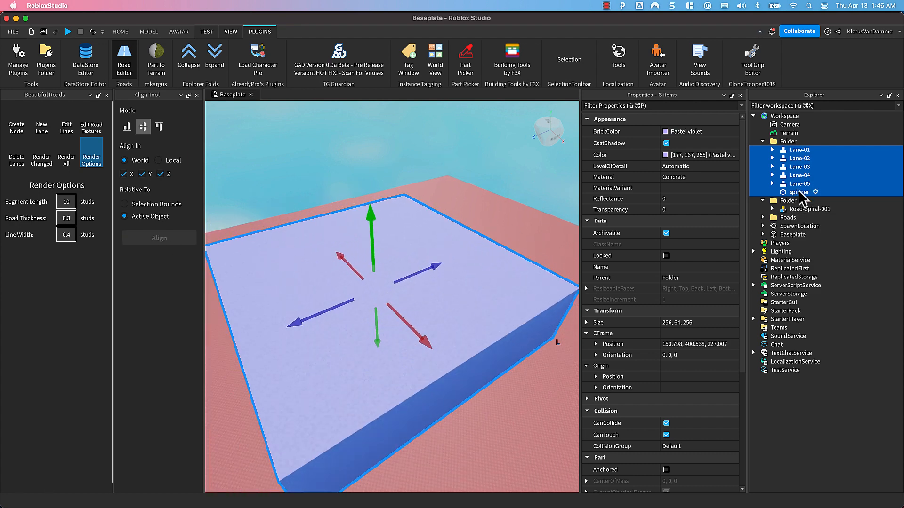
# - Without the spinner, move the five lanes up to rest just above its top surface and along X to near its edge
pyautogui.keyDown('super'); pyautogui.click(799, 191); pyautogui.keyUp('super')
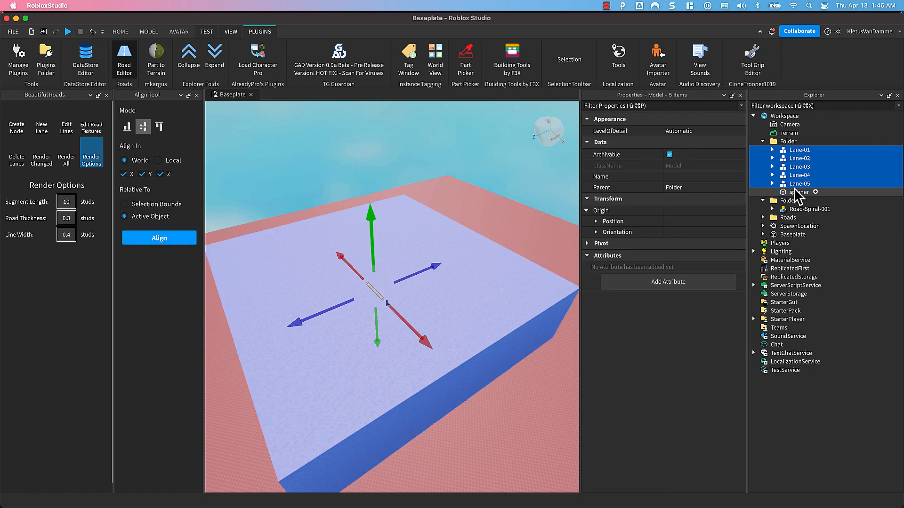
pyautogui.moveTo(373, 253); pyautogui.dragTo(386, 221)
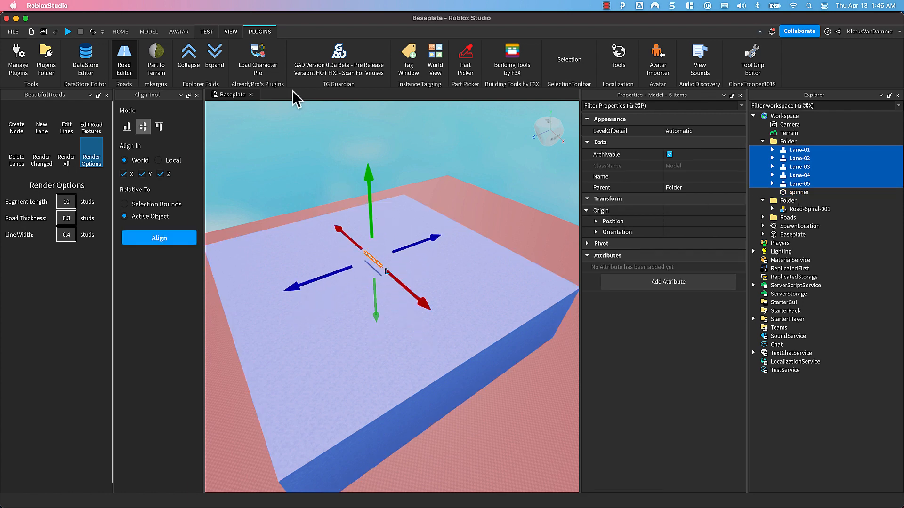
pyautogui.click(149, 32)
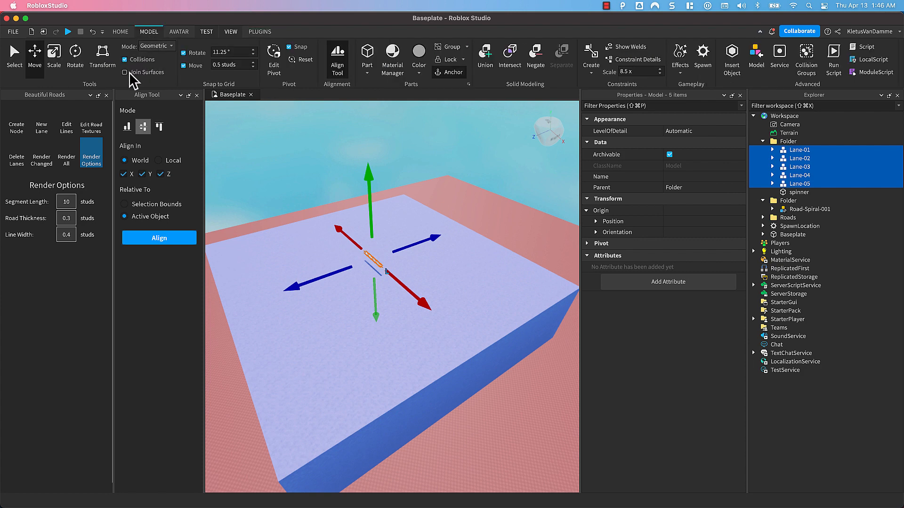
pyautogui.press('f')
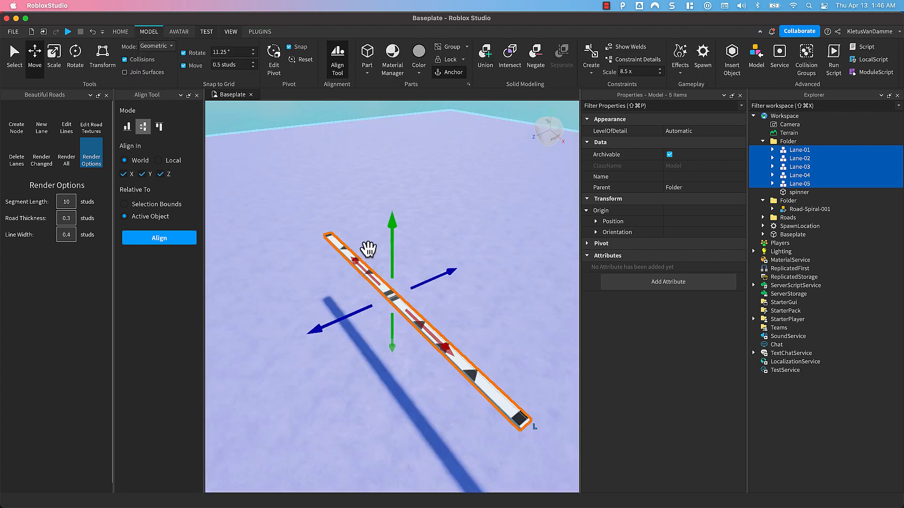
pyautogui.moveTo(388, 273); pyautogui.dragTo(382, 302)
pyautogui.scroll(-5, 384, 302)
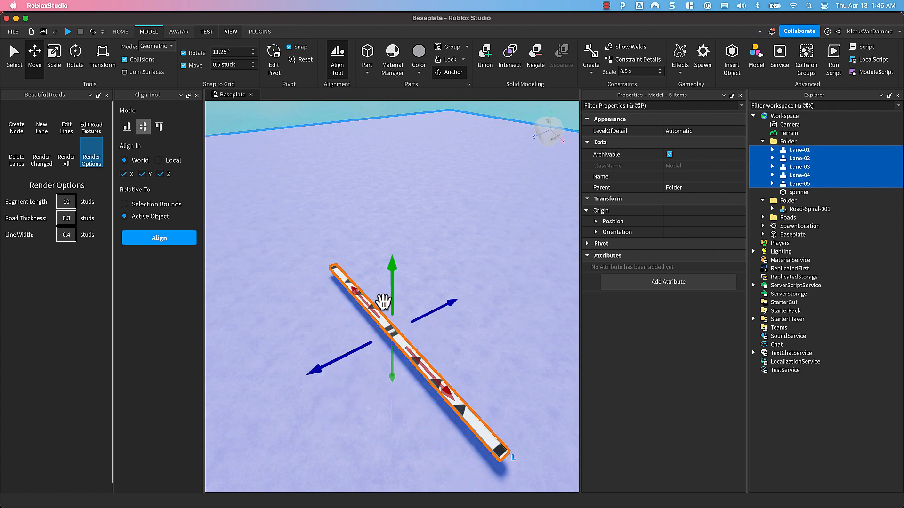
pyautogui.moveTo(384, 302); pyautogui.dragTo(383, 301, button='right')
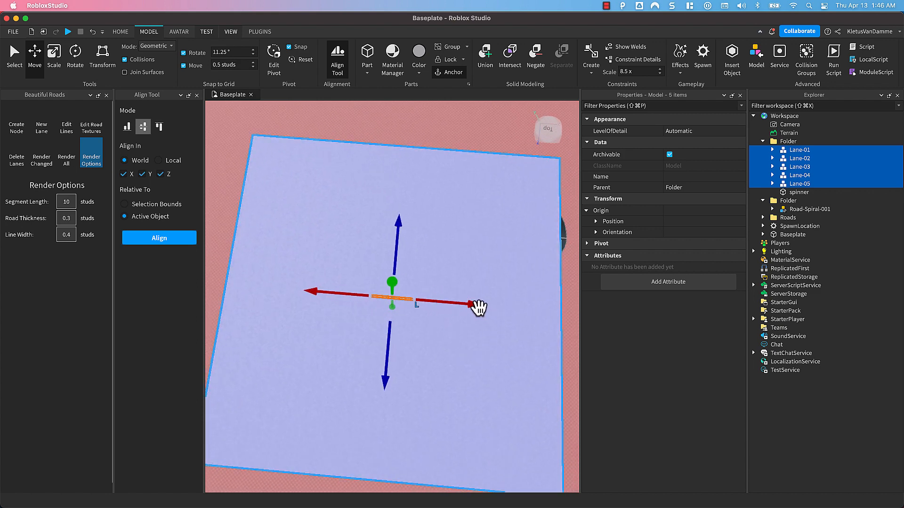
pyautogui.moveTo(476, 305); pyautogui.dragTo(362, 310)
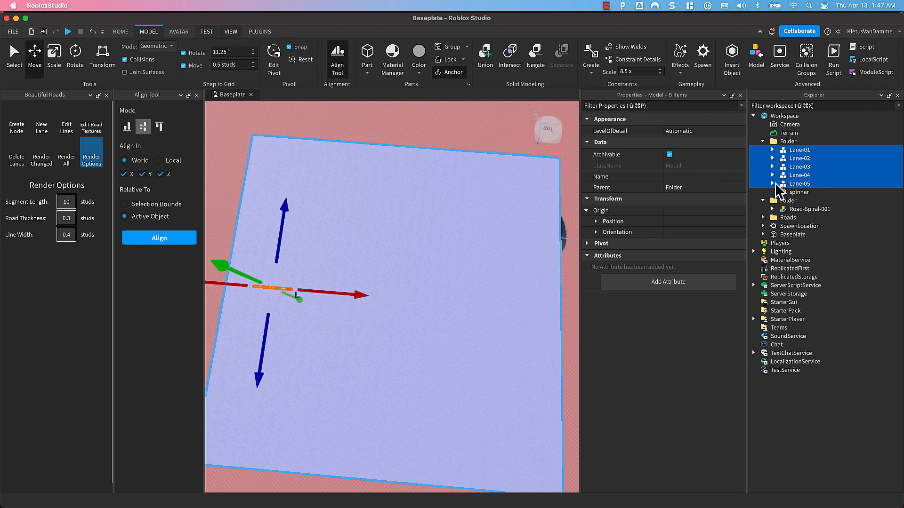
# - Rotate the spinner together with Lane-02 through Lane-05 by 90° about the vertical axis
pyautogui.click(791, 191)
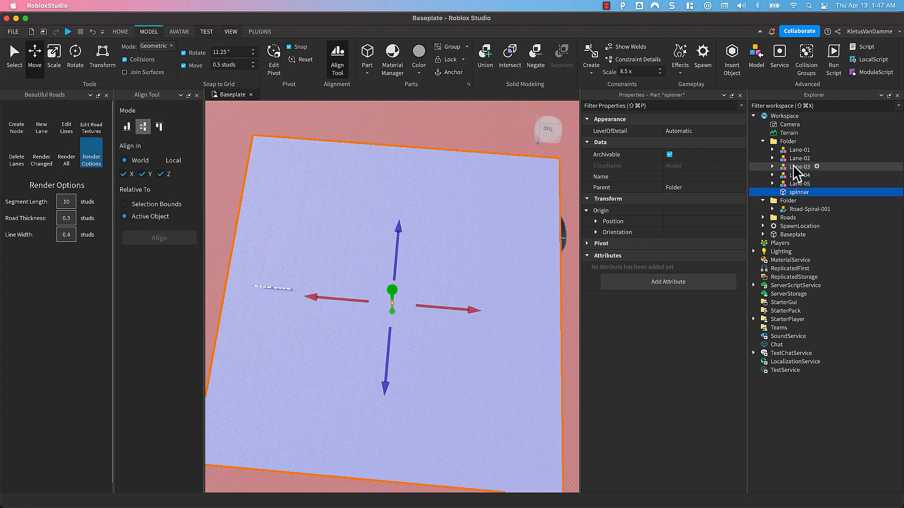
pyautogui.keyDown('shift'); pyautogui.click(794, 158); pyautogui.keyUp('shift')
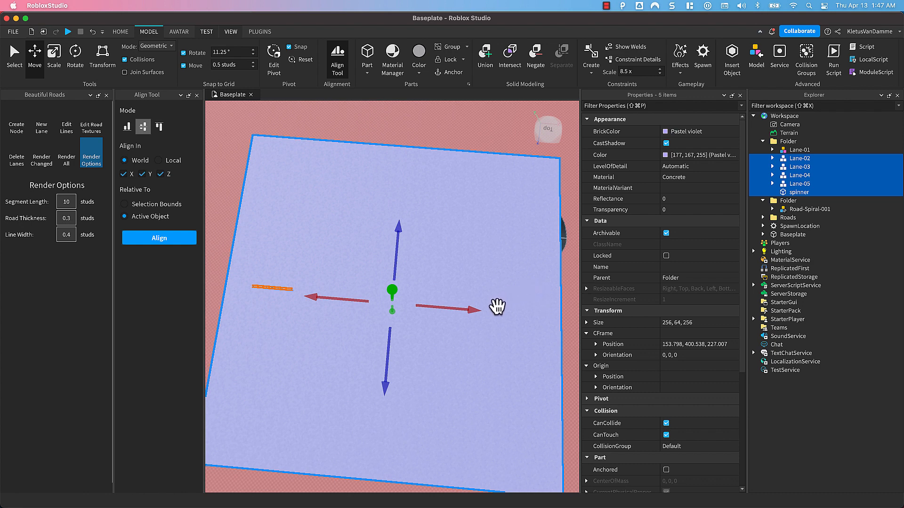
pyautogui.press('super+4')
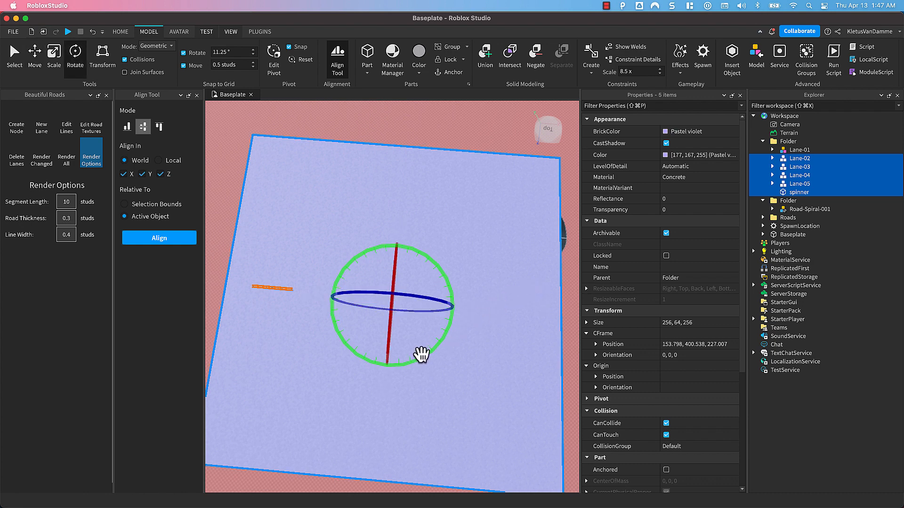
pyautogui.moveTo(420, 358); pyautogui.dragTo(450, 272)
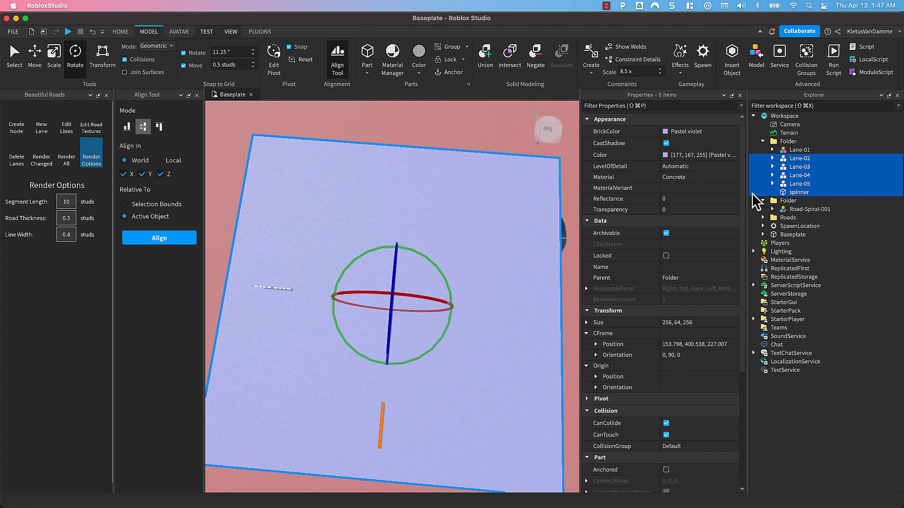
# - Rotate the spinner with its remaining lanes in three more 90° turns, deselecting Lane-02, Lane-03 and Lane-04 one at a time before each turn
pyautogui.keyDown('super'); pyautogui.click(801, 159); pyautogui.keyUp('super')
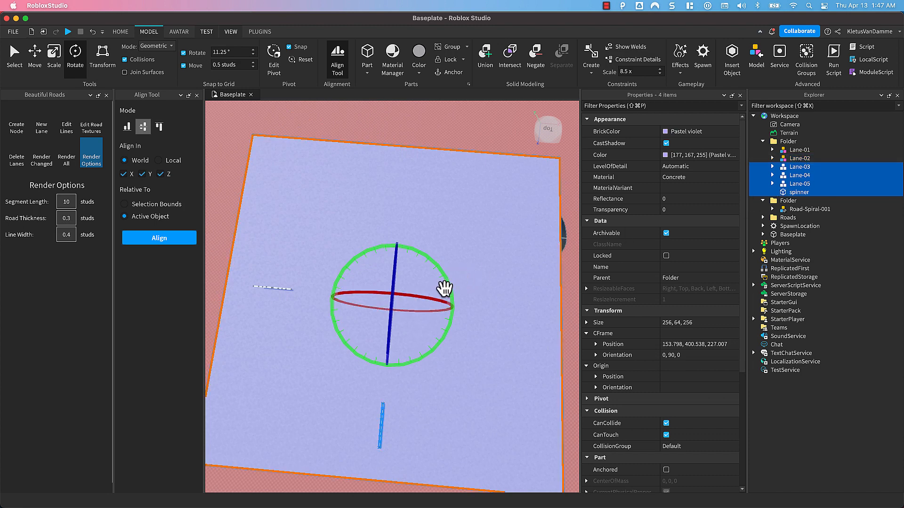
pyautogui.moveTo(445, 288); pyautogui.dragTo(385, 281)
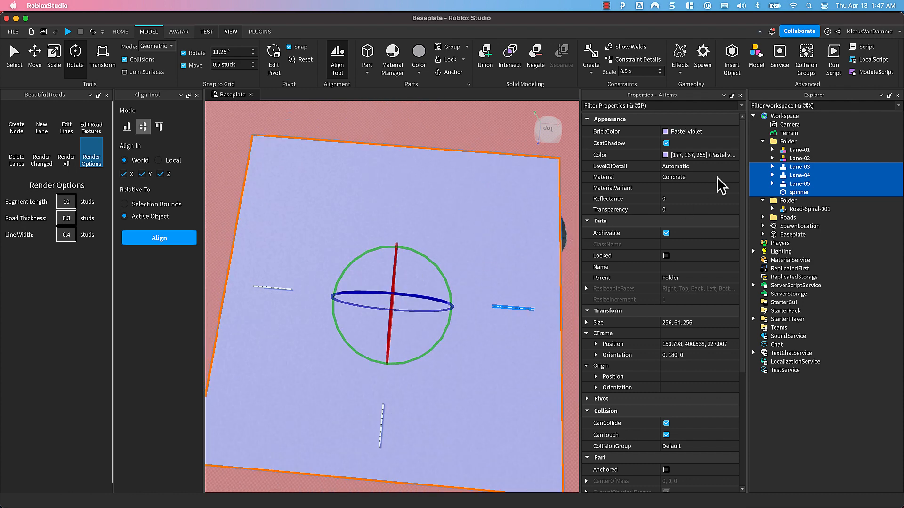
pyautogui.keyDown('super'); pyautogui.click(792, 168); pyautogui.keyUp('super')
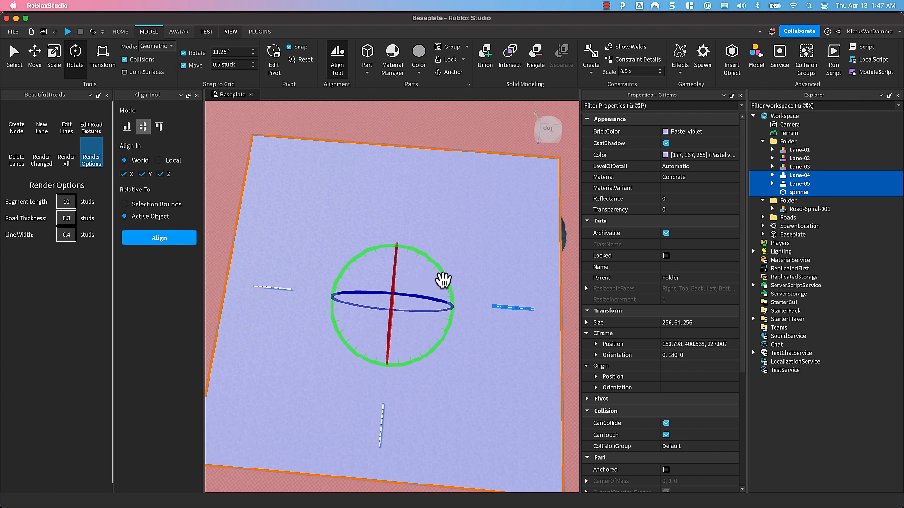
pyautogui.moveTo(443, 280); pyautogui.dragTo(374, 278)
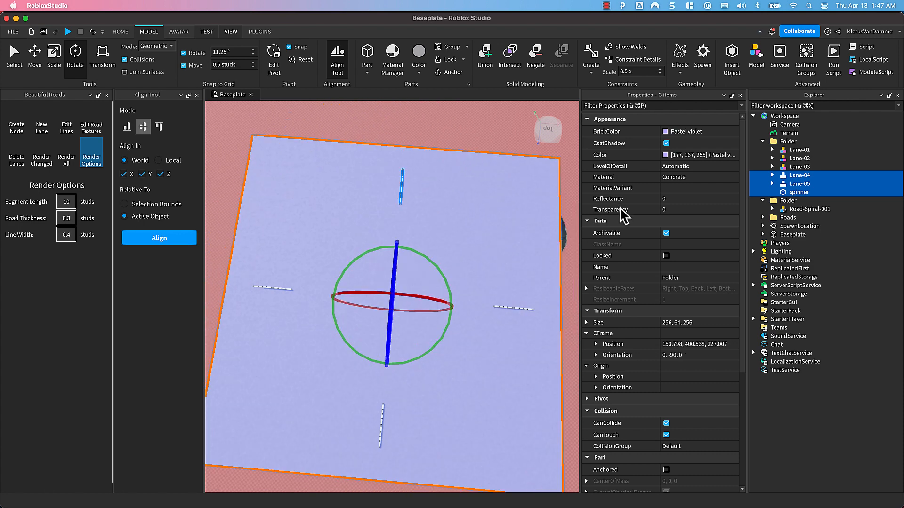
pyautogui.keyDown('super'); pyautogui.click(796, 175); pyautogui.keyUp('super')
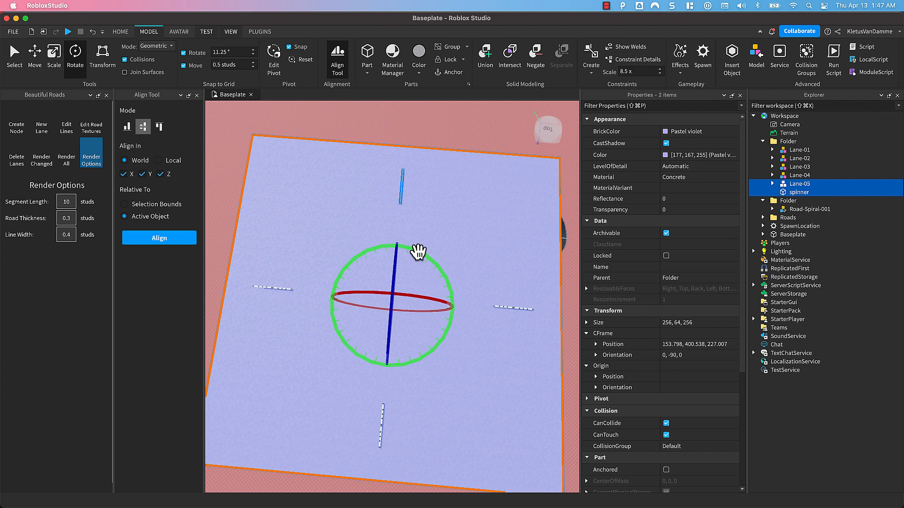
pyautogui.moveTo(418, 251); pyautogui.dragTo(346, 283)
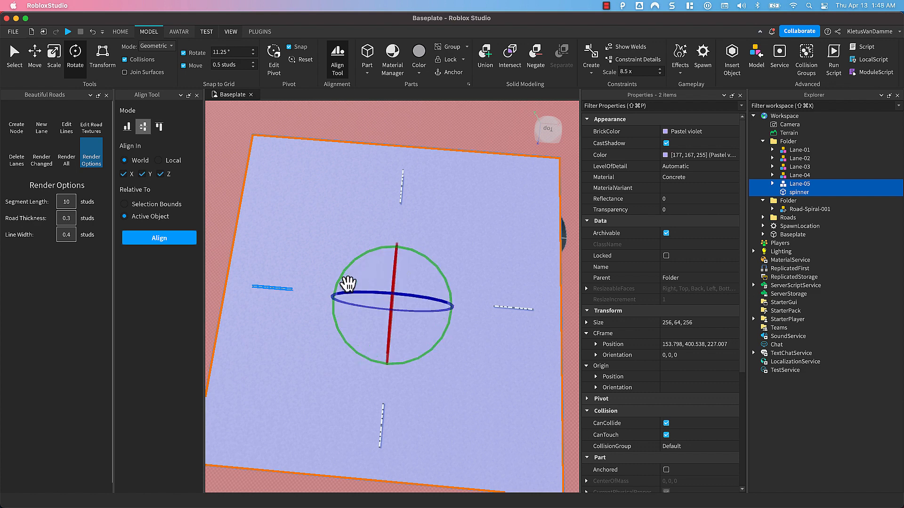
# - Set the move snapping increment to 20 studs and raise Lane-02 through Lane-05 by 20 studs
pyautogui.click(801, 150)
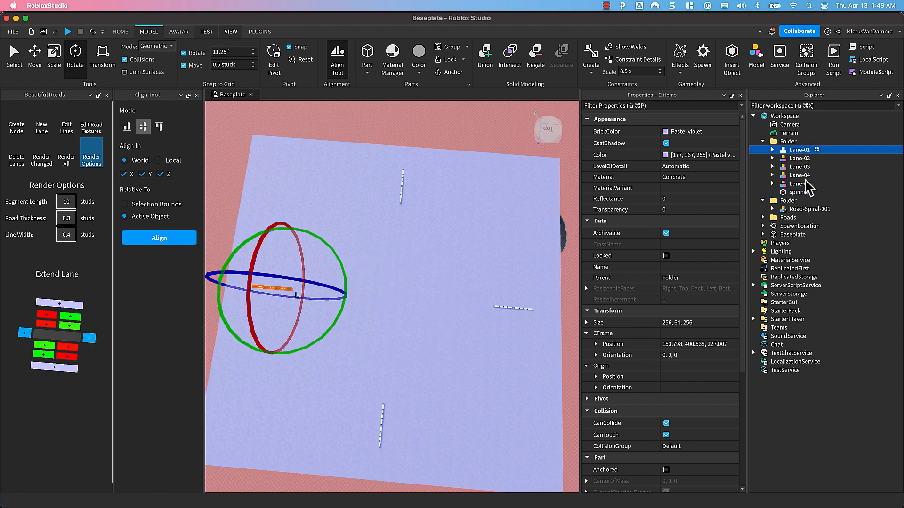
pyautogui.click(796, 159)
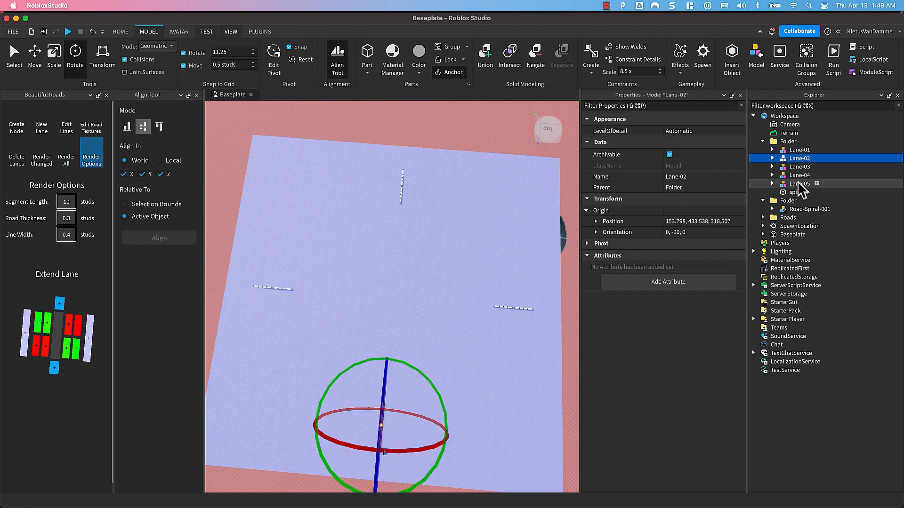
pyautogui.keyDown('shift'); pyautogui.click(798, 185); pyautogui.keyUp('shift')
pyautogui.moveTo(457, 324); pyautogui.dragTo(460, 331, button='right')
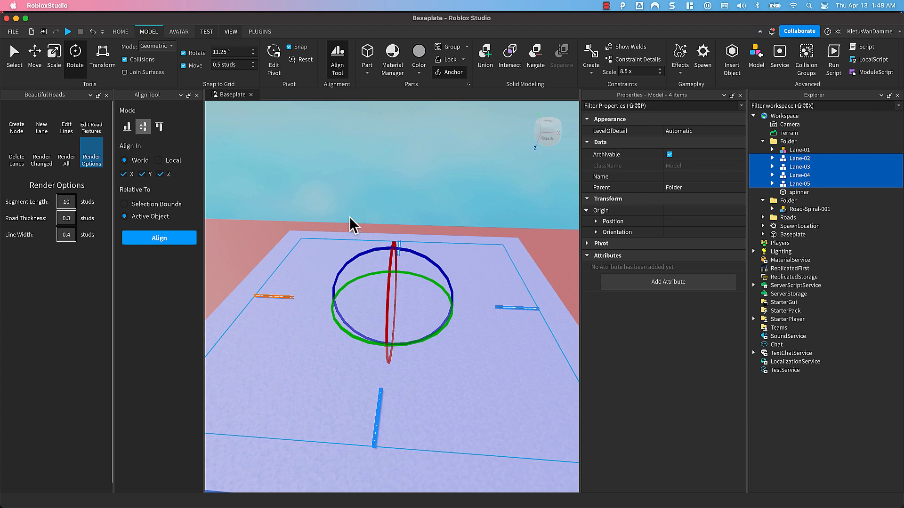
pyautogui.click(223, 64)
pyautogui.write('20')
pyautogui.press('Return')
pyautogui.doubleClick(227, 51)
pyautogui.press('Tab')
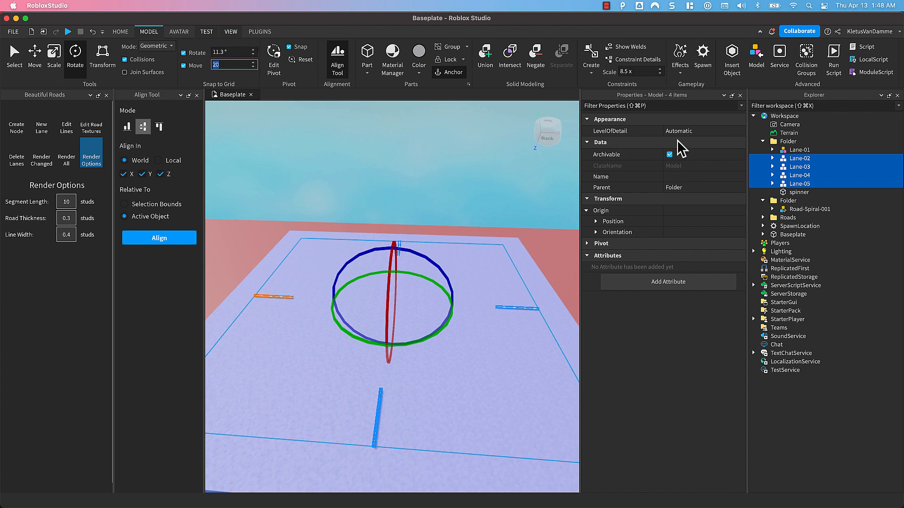
pyautogui.press('super+2')
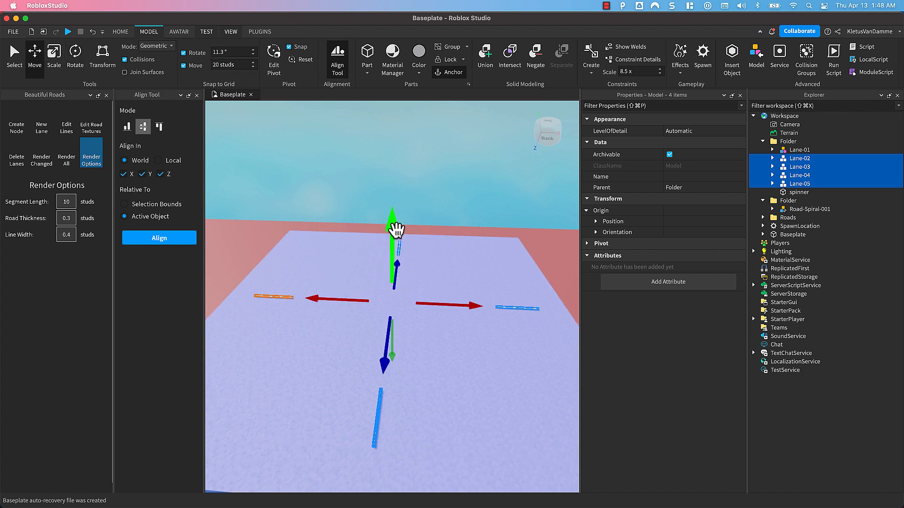
pyautogui.moveTo(395, 229); pyautogui.dragTo(408, 202)
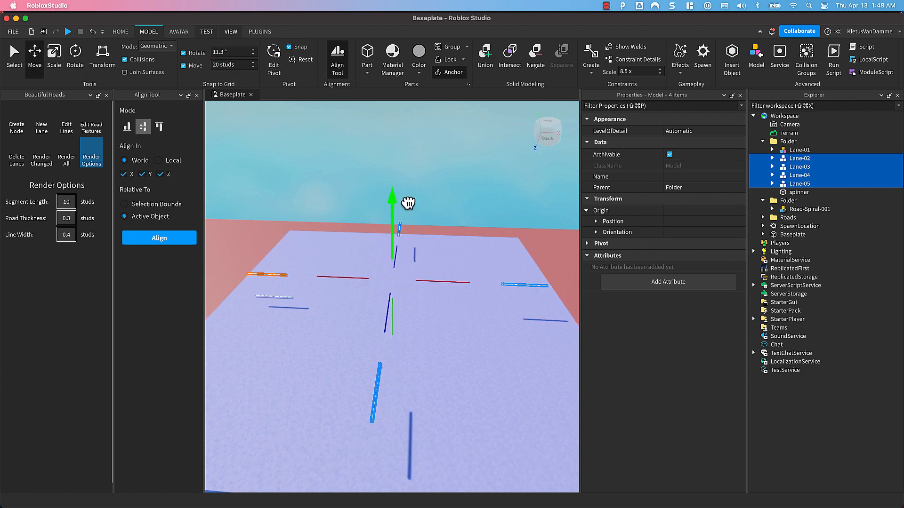
# - Deselect Lane-02 and Lane-03, raise Lane-04 and Lane-05 by 20 studs, and raise Lane-05 alone by another 20 studs
pyautogui.keyDown('super'); pyautogui.click(800, 158); pyautogui.keyUp('super')
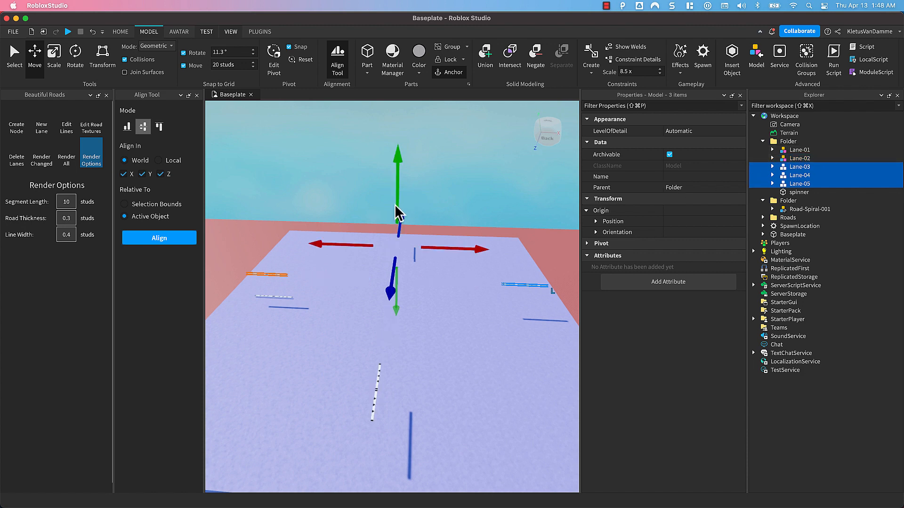
pyautogui.moveTo(398, 205)
pyautogui.mouseDown()
pyautogui.moveTo(399, 188)
pyautogui.moveTo(406, 225)
pyautogui.moveTo(409, 216)
pyautogui.mouseUp()
pyautogui.keyDown('super'); pyautogui.click(788, 166); pyautogui.keyUp('super')
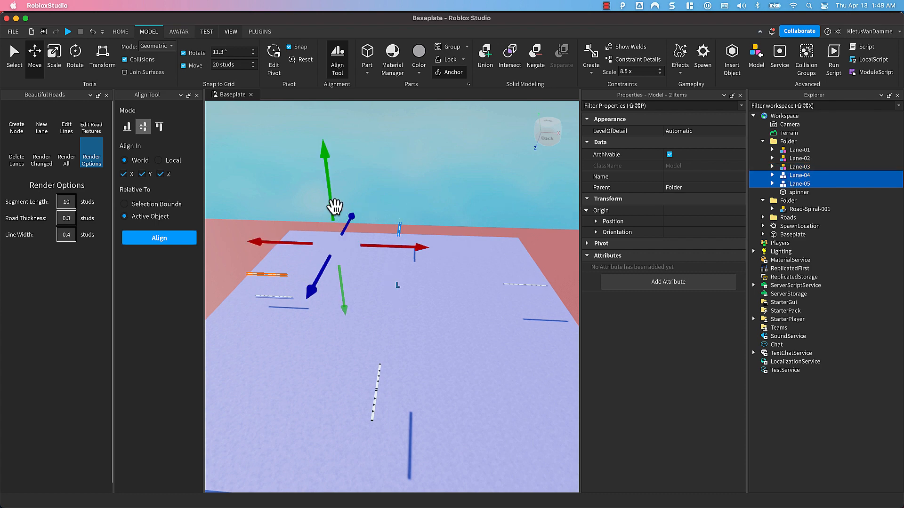
pyautogui.moveTo(330, 210); pyautogui.dragTo(329, 194)
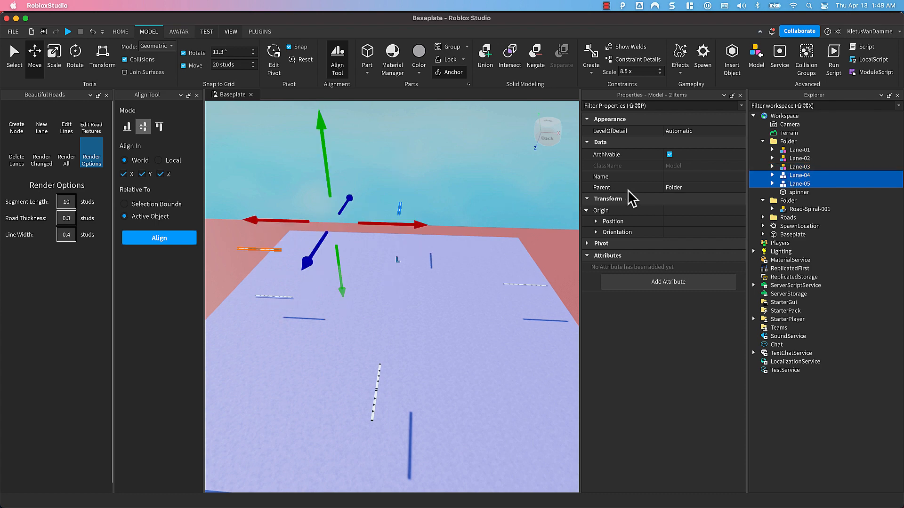
pyautogui.click(806, 184)
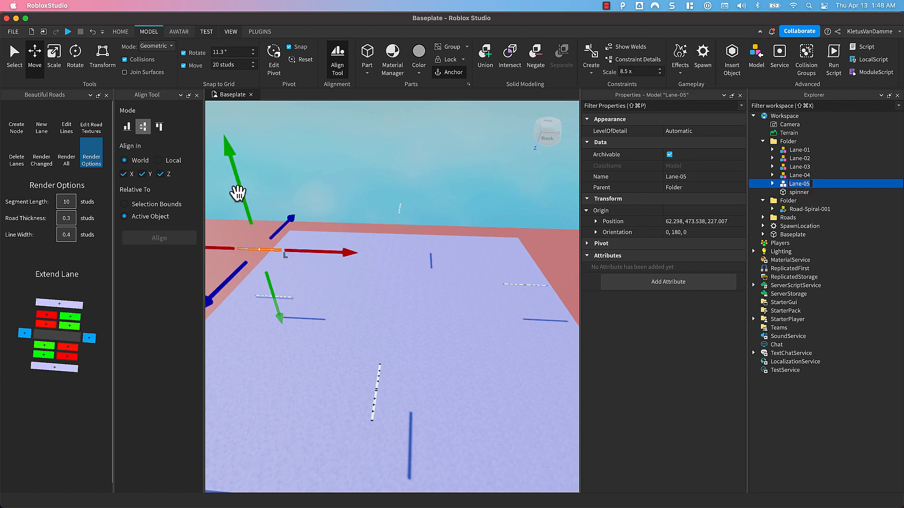
pyautogui.moveTo(239, 194); pyautogui.dragTo(226, 170)
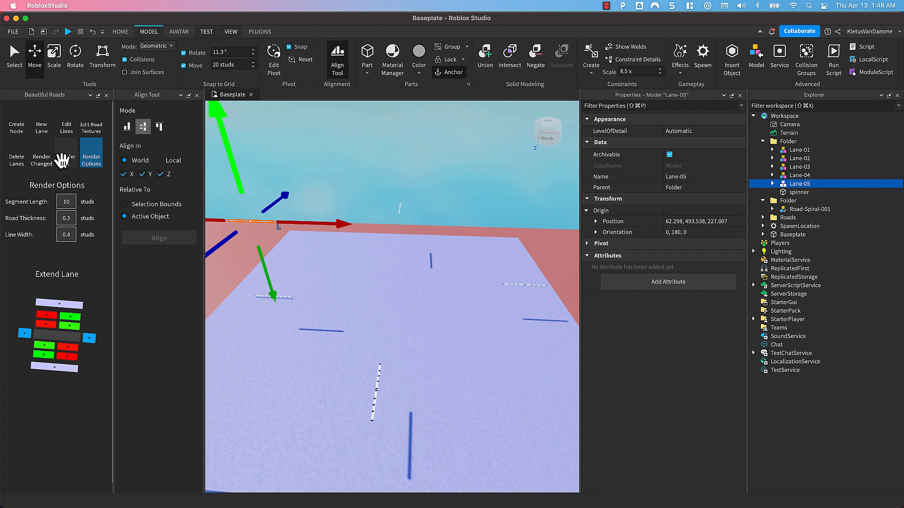
# - Render all road segments between the five lane nodes around the spinner
pyautogui.click(61, 160)
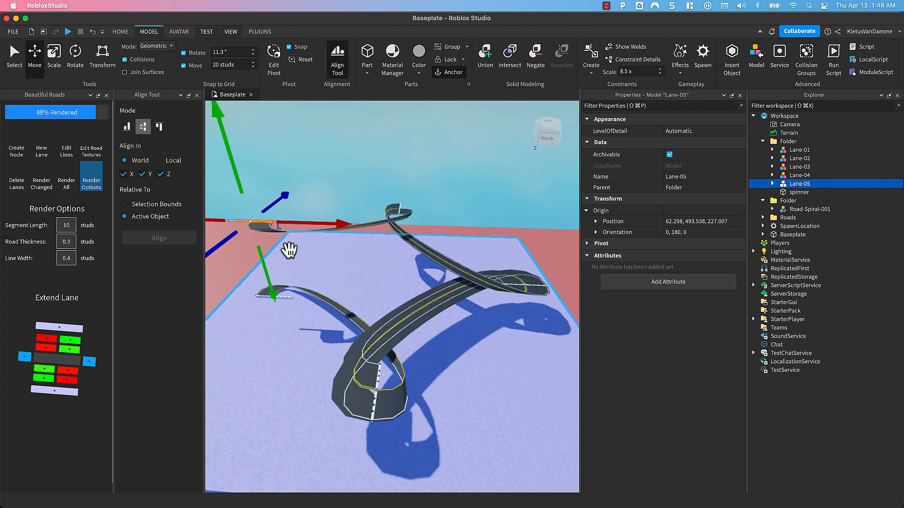
pyautogui.scroll(-5, 323, 282)
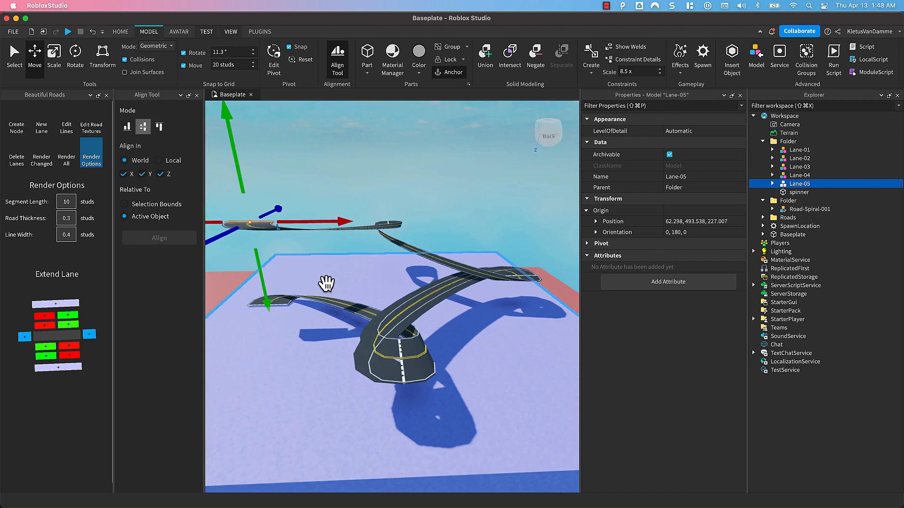
pyautogui.moveTo(326, 283); pyautogui.dragTo(324, 284, button='right')
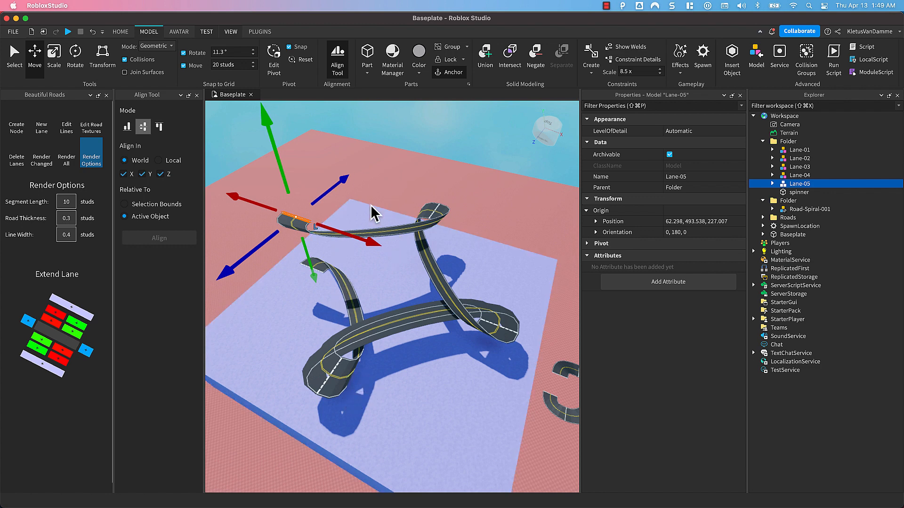
# - Rotate Lane-02 by about 180° around the vertical axis and render all roads again
pyautogui.click(332, 375)
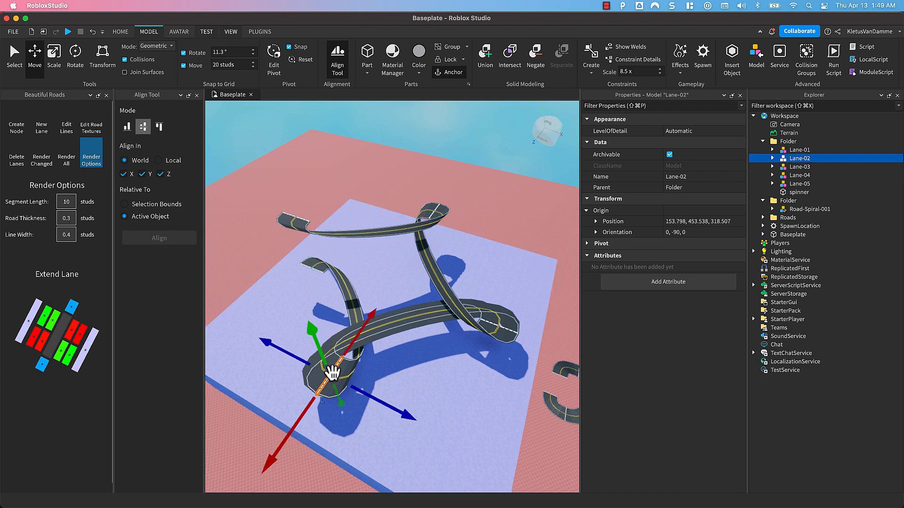
pyautogui.press('super+4')
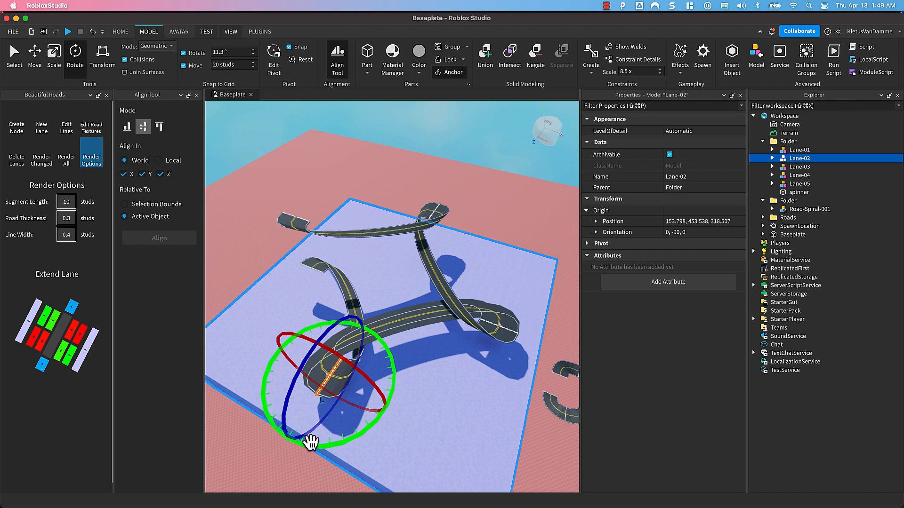
pyautogui.moveTo(311, 442); pyautogui.dragTo(337, 334)
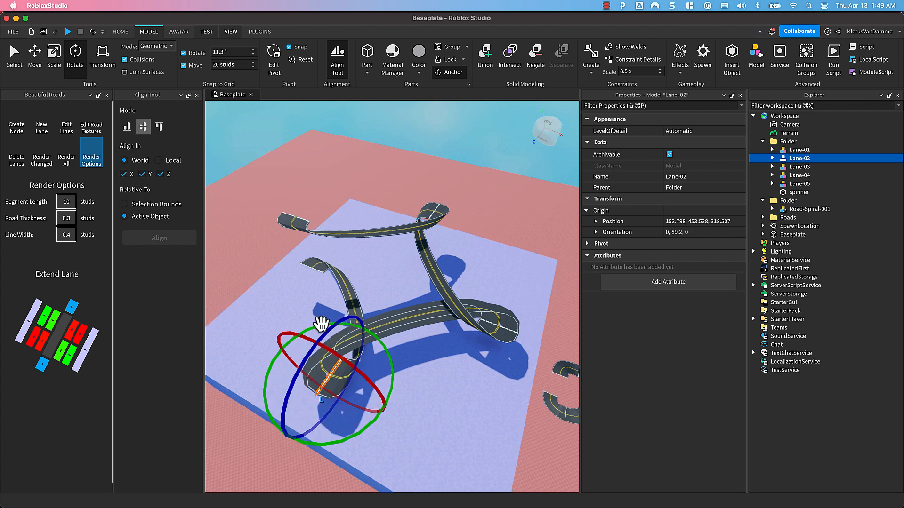
pyautogui.click(61, 160)
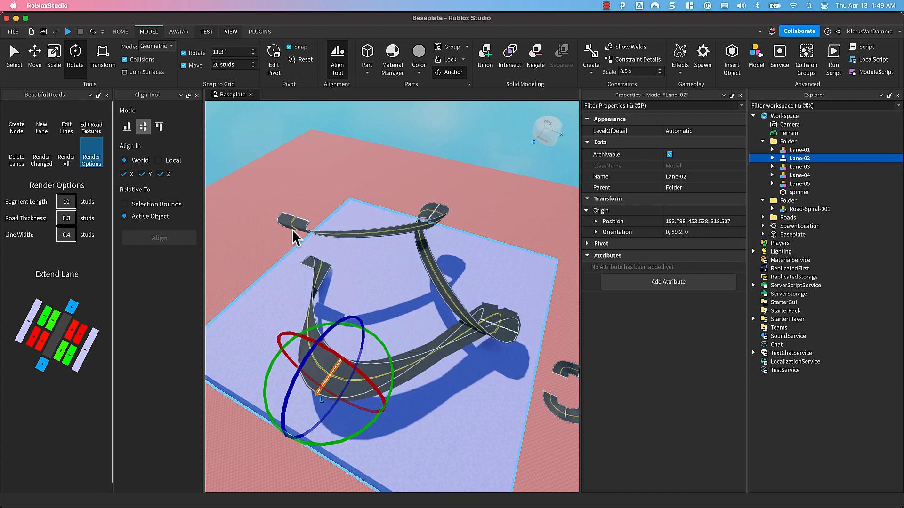
# - Rotate Lane-01, the spiral's lowest node, by about 180° around the vertical axis and re-render all roads
pyautogui.moveTo(310, 328)
pyautogui.mouseDown(button='middle')
pyautogui.moveTo(291, 332)
pyautogui.moveTo(306, 330)
pyautogui.mouseUp(button='middle')
pyautogui.moveTo(302, 338); pyautogui.dragTo(300, 335, button='right')
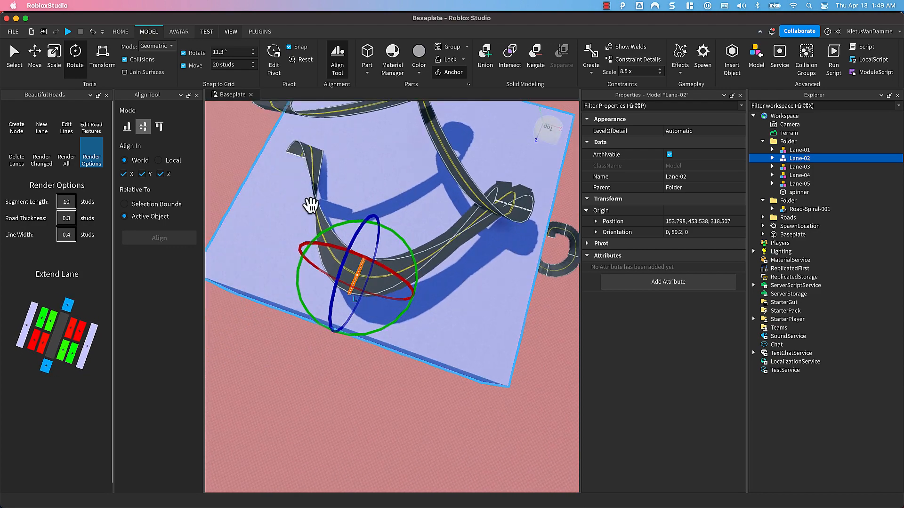
pyautogui.moveTo(286, 182)
pyautogui.mouseDown(button='right')
pyautogui.moveTo(299, 189)
pyautogui.moveTo(293, 185)
pyautogui.mouseUp(button='right')
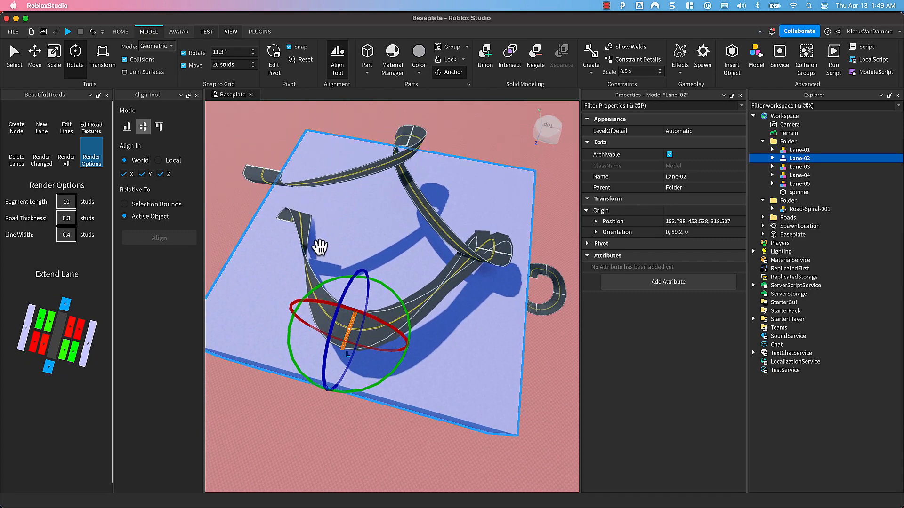
pyautogui.click(292, 222)
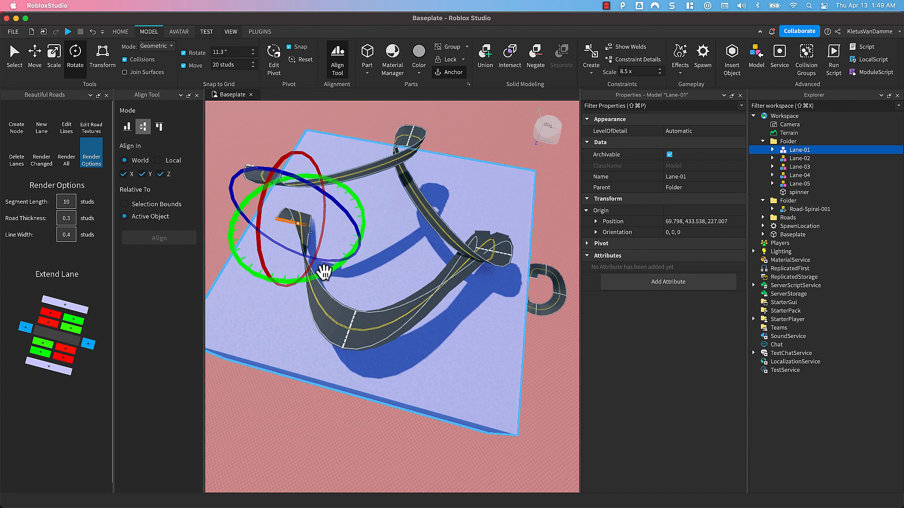
pyautogui.moveTo(324, 272); pyautogui.dragTo(260, 270)
pyautogui.moveTo(266, 205)
pyautogui.mouseDown()
pyautogui.moveTo(291, 196)
pyautogui.moveTo(275, 196)
pyautogui.mouseUp()
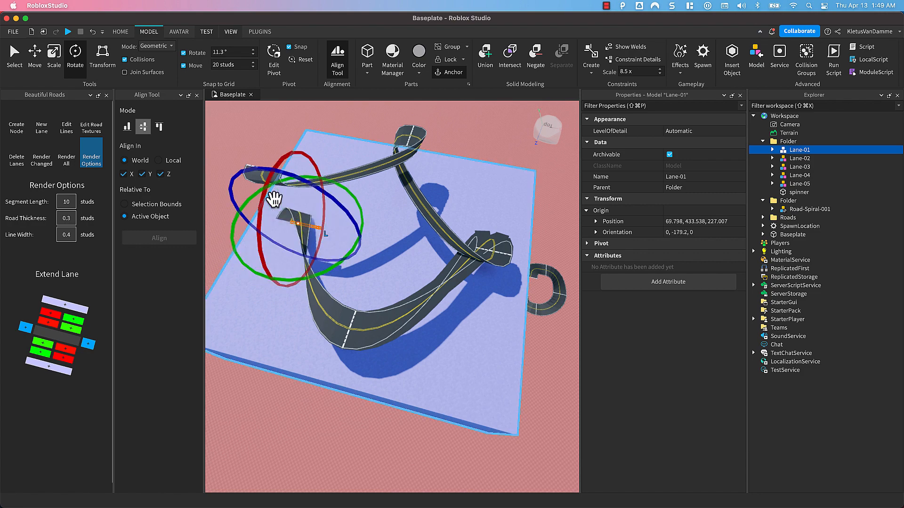
pyautogui.click(68, 161)
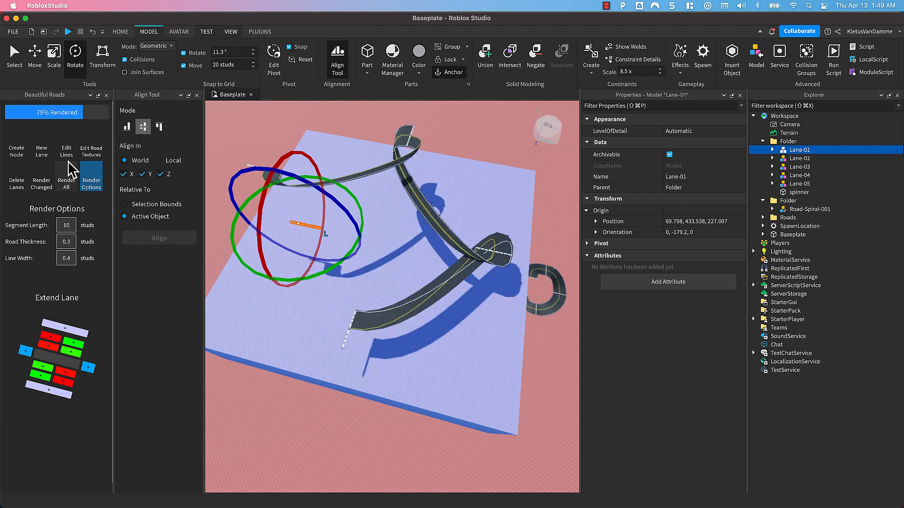
# - Rotate Lane-03 by about 180° around the vertical axis and re-render all roads
pyautogui.click(499, 253)
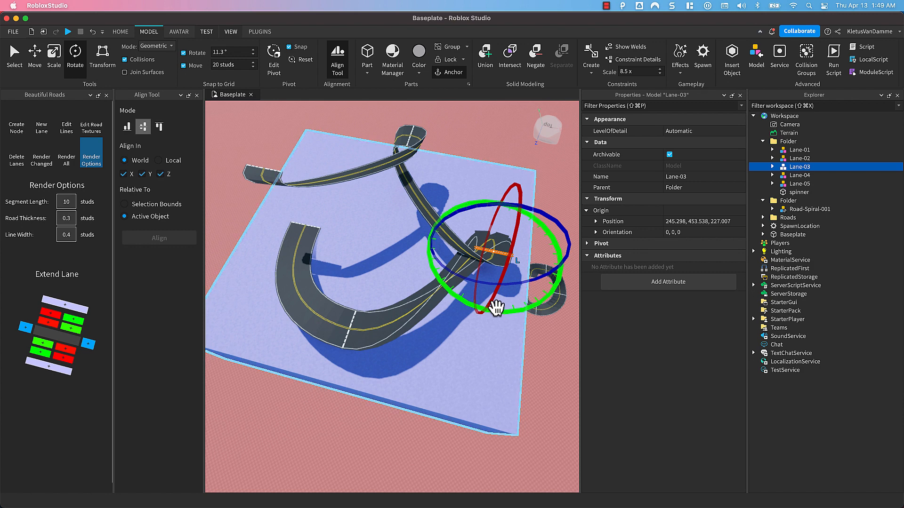
pyautogui.moveTo(490, 306); pyautogui.dragTo(490, 211)
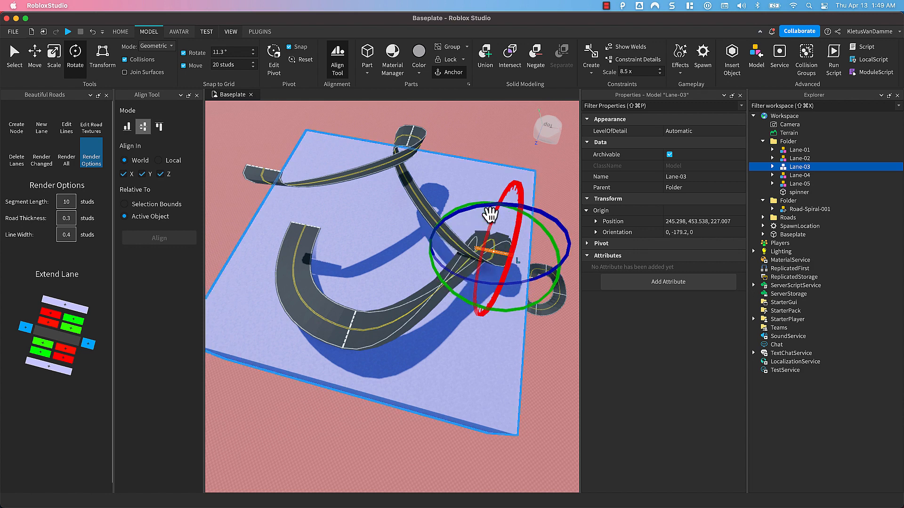
pyautogui.click(66, 160)
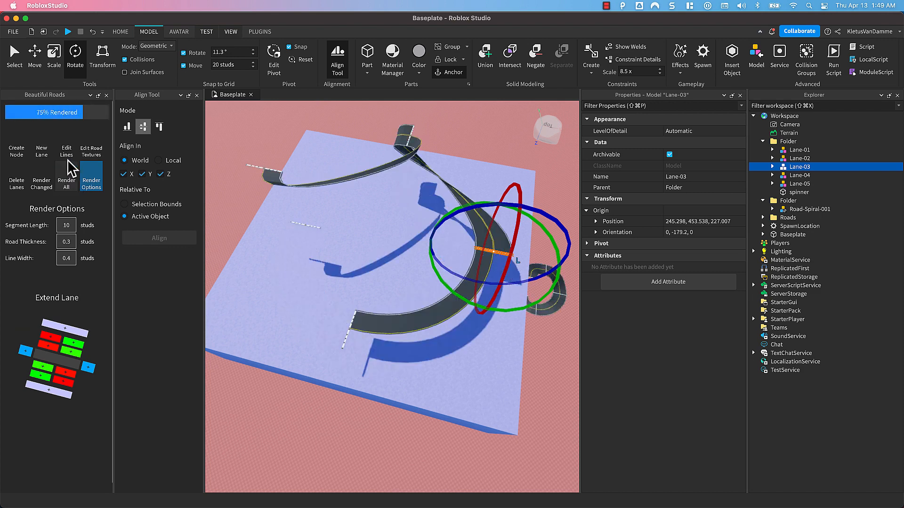
# - Rotate Lane-04 by about 180° around the vertical axis and re-render all roads
pyautogui.click(410, 136)
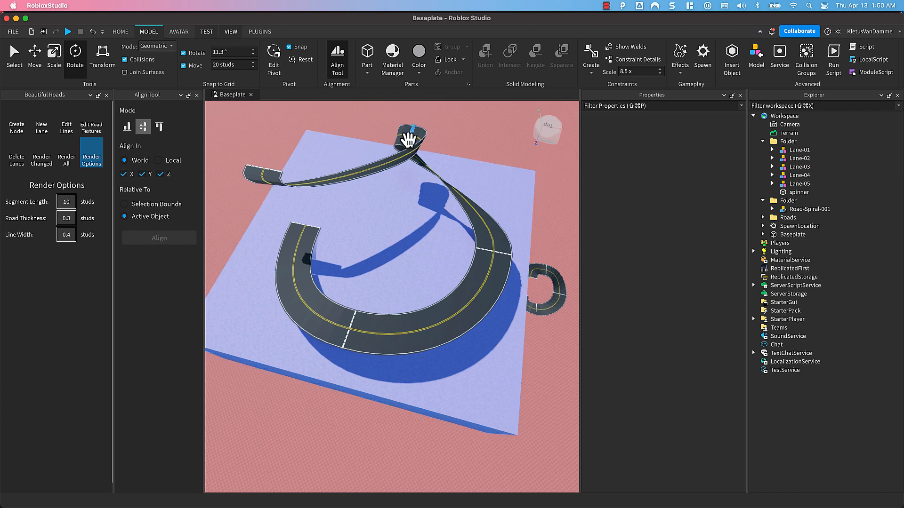
pyautogui.click(409, 137)
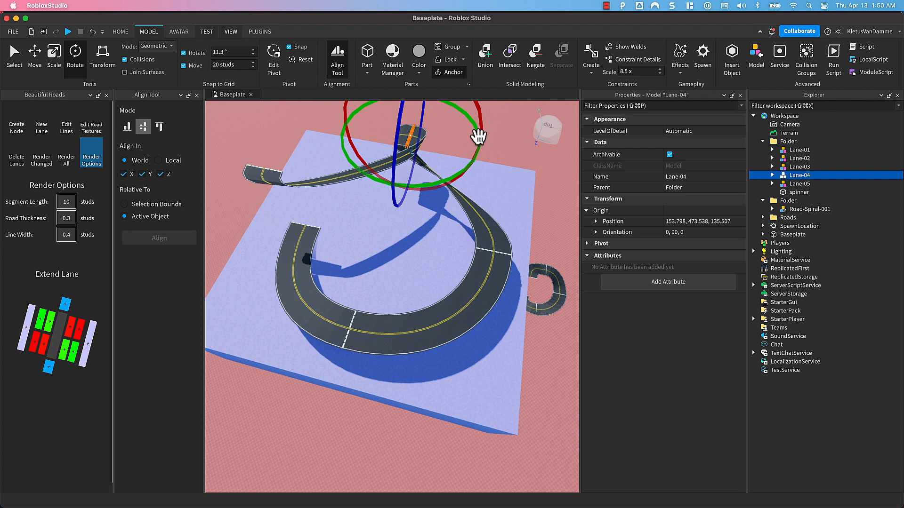
pyautogui.moveTo(471, 125); pyautogui.dragTo(354, 147)
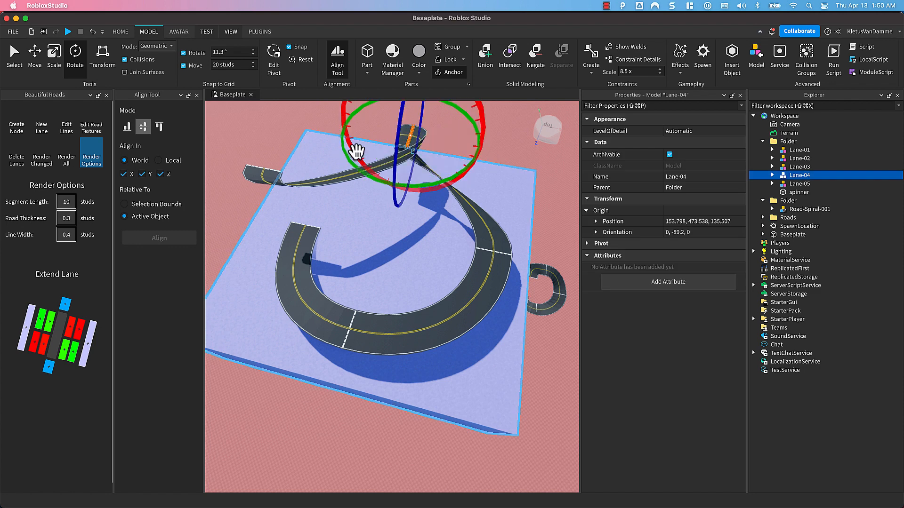
pyautogui.click(68, 156)
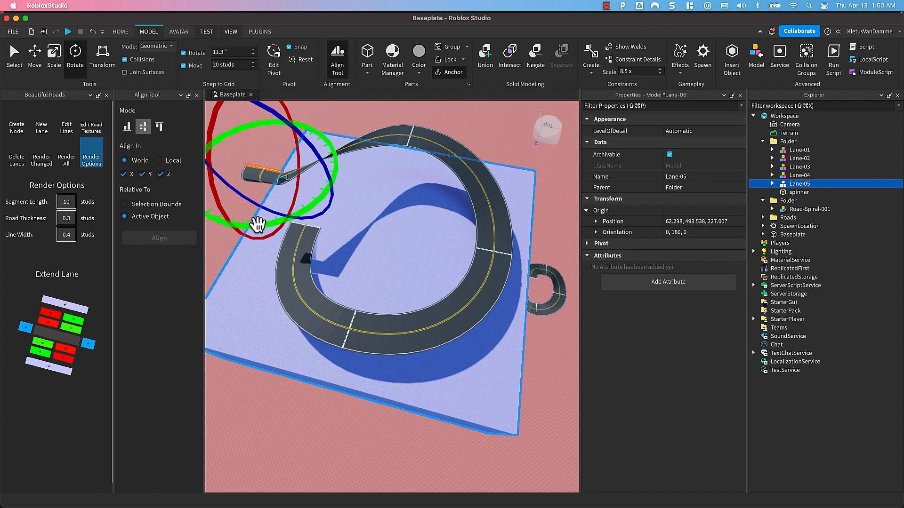
# - Rotate Lane-05, the spiral's highest node, by about 180° around the vertical axis and re-render all roads
pyautogui.moveTo(258, 220); pyautogui.dragTo(262, 137)
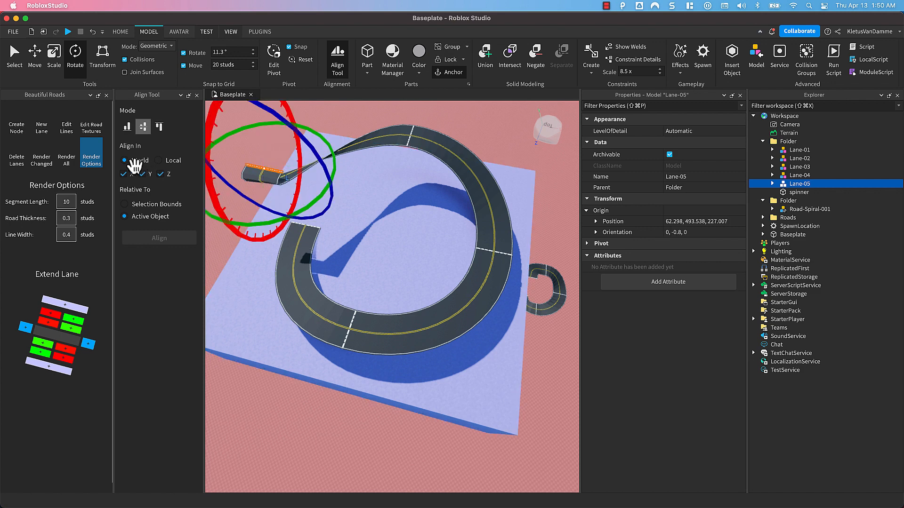
pyautogui.click(69, 159)
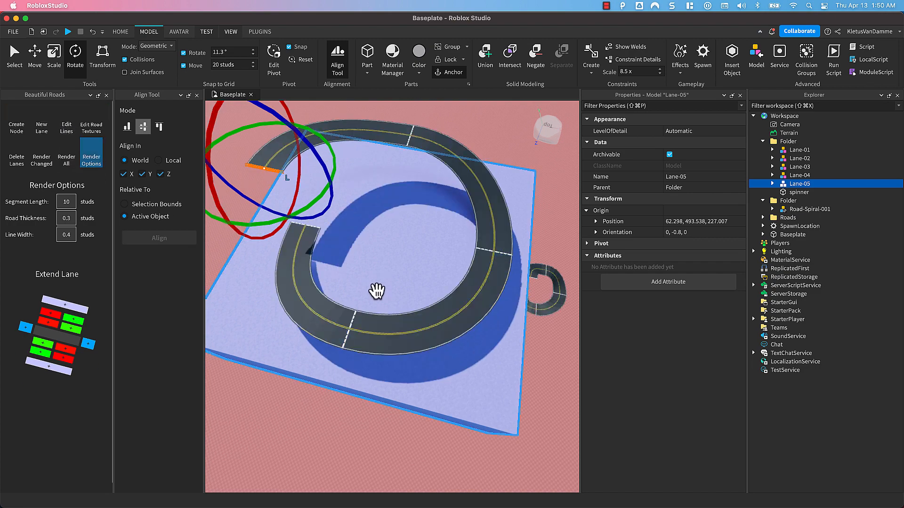
pyautogui.moveTo(377, 290); pyautogui.dragTo(376, 289, button='right')
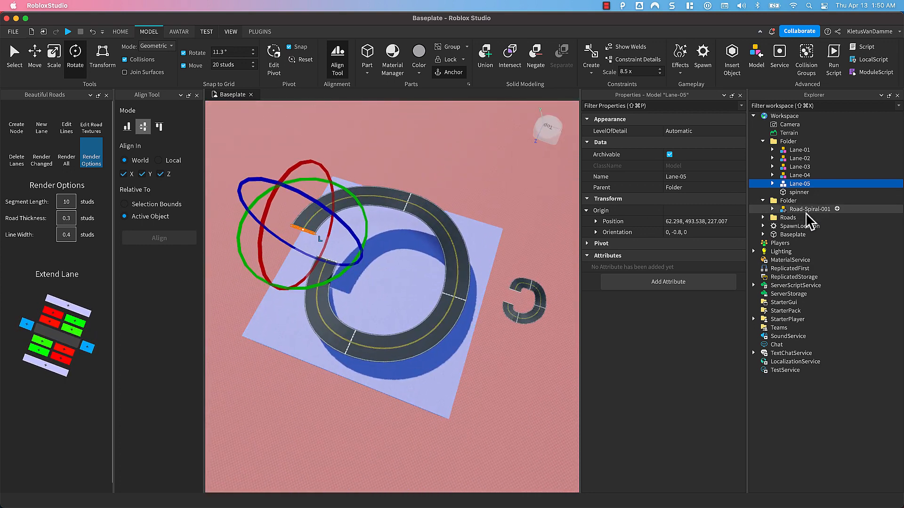
# - Move the SpawnLocation from the baseplate onto the upper end of the spiral road at Lane-05
pyautogui.click(782, 226)
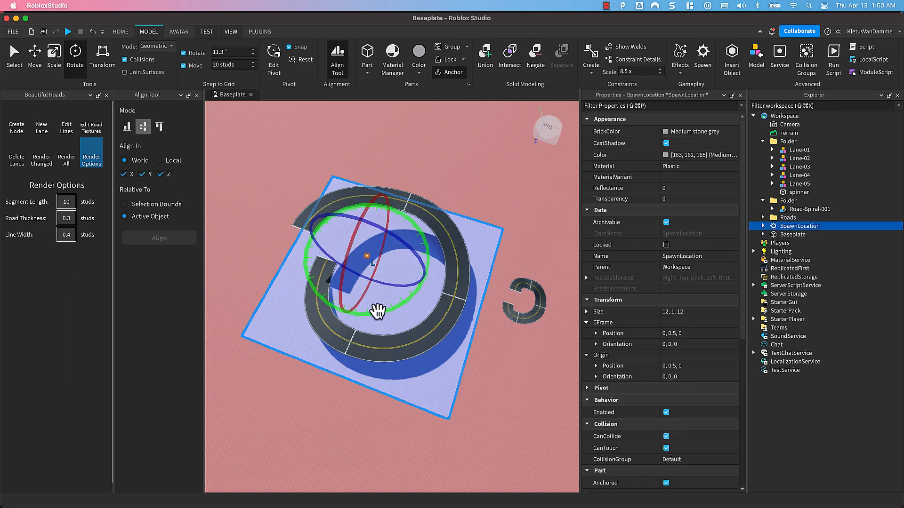
pyautogui.press('super+2')
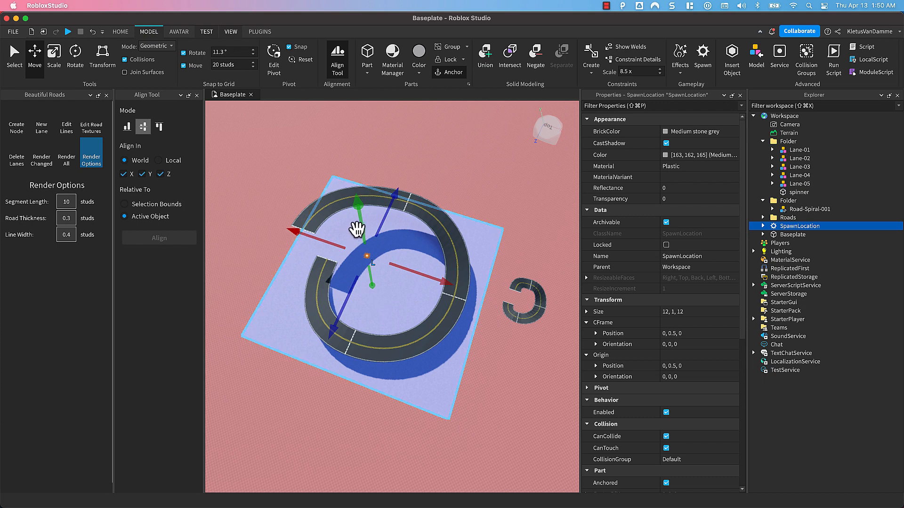
pyautogui.moveTo(359, 230); pyautogui.dragTo(305, 221)
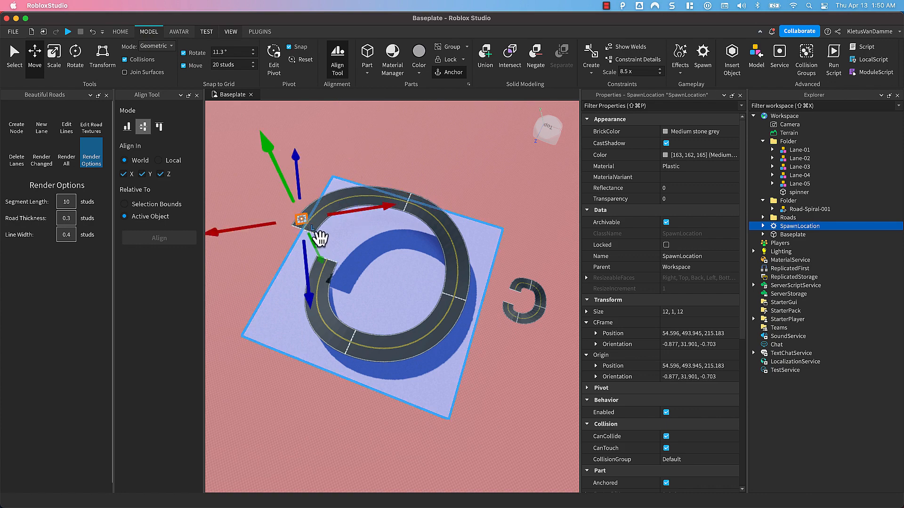
pyautogui.moveTo(320, 239); pyautogui.dragTo(320, 239, button='right')
pyautogui.moveTo(434, 268); pyautogui.dragTo(434, 268, button='right')
pyautogui.moveTo(434, 268); pyautogui.dragTo(432, 265, button='middle')
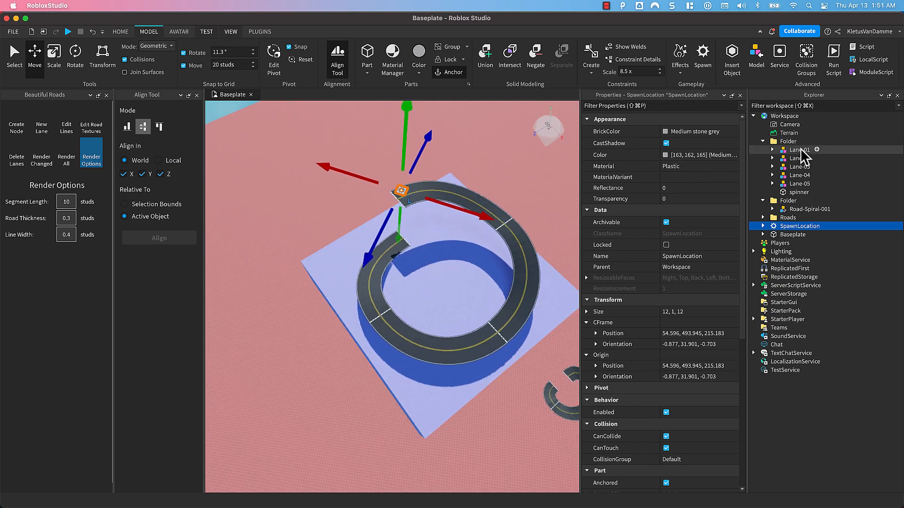
# - Group Lane-01 through Lane-05 into one model and duplicate it
pyautogui.moveTo(801, 152); pyautogui.dragTo(795, 184)
pyautogui.keyDown('shift'); pyautogui.click(795, 183); pyautogui.keyUp('shift')
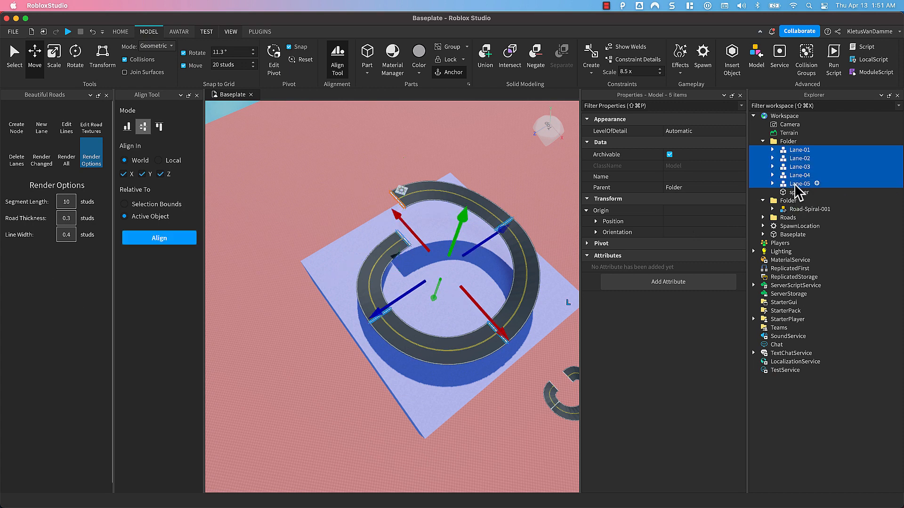
pyautogui.press('super+g')
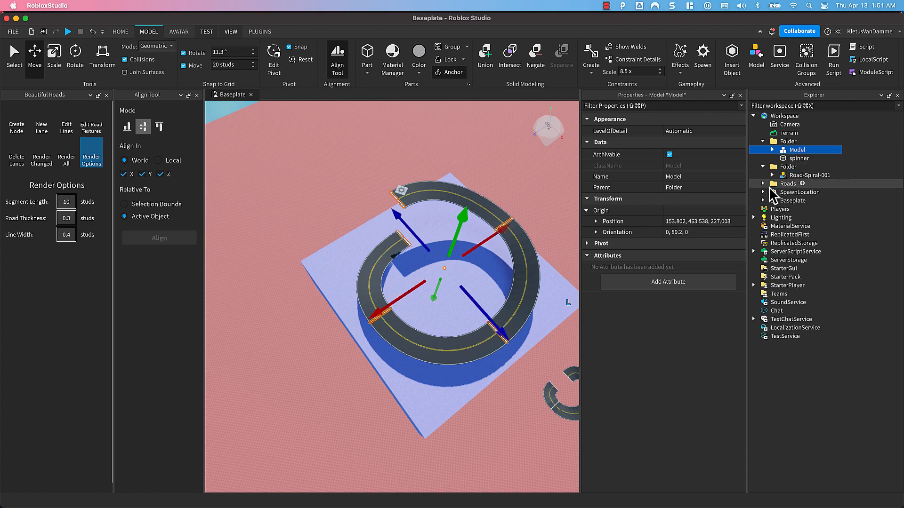
pyautogui.press('super+d')
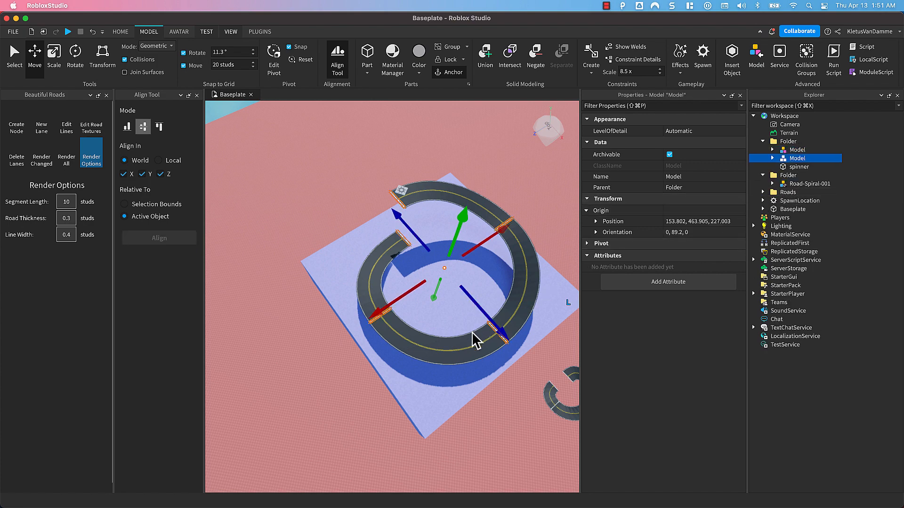
# - Raise the duplicated lane model by 60 studs above the original spiral
pyautogui.moveTo(478, 339); pyautogui.dragTo(460, 317, button='right')
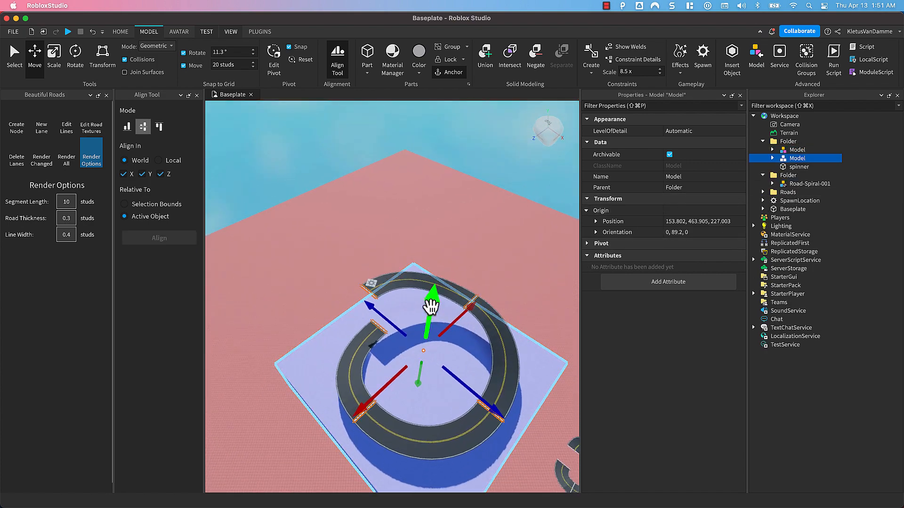
pyautogui.moveTo(436, 278)
pyautogui.mouseDown()
pyautogui.moveTo(432, 244)
pyautogui.moveTo(433, 267)
pyautogui.mouseUp()
pyautogui.moveTo(434, 271); pyautogui.dragTo(393, 304, button='right')
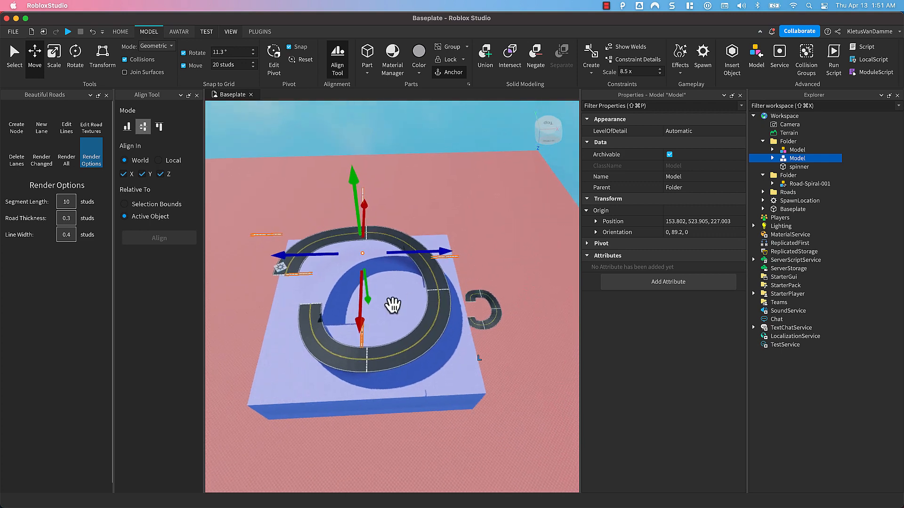
# - Try to move the duplicated lane model along the vertical axis with a 201-stud move increment
pyautogui.moveTo(332, 307); pyautogui.dragTo(398, 325, button='middle')
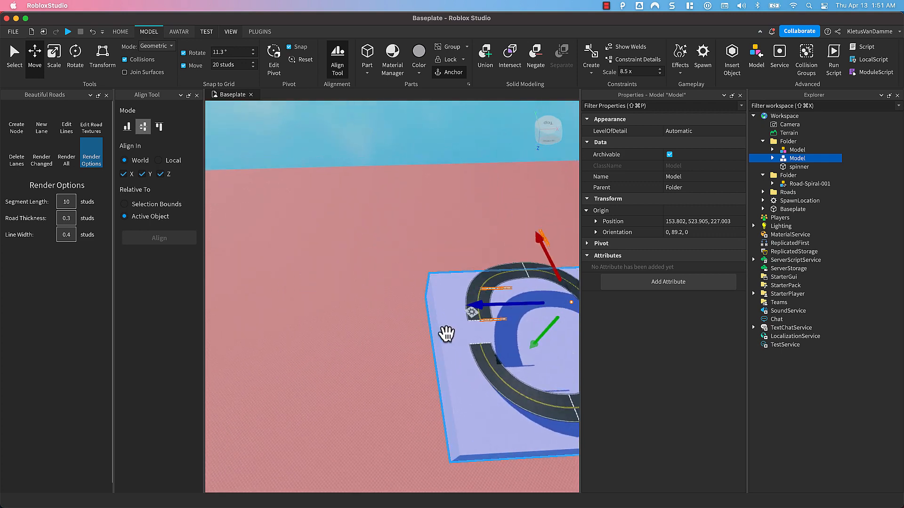
pyautogui.moveTo(445, 334); pyautogui.dragTo(351, 324, button='right')
pyautogui.moveTo(351, 324); pyautogui.dragTo(361, 259, button='middle')
pyautogui.moveTo(361, 260); pyautogui.dragTo(361, 260, button='right')
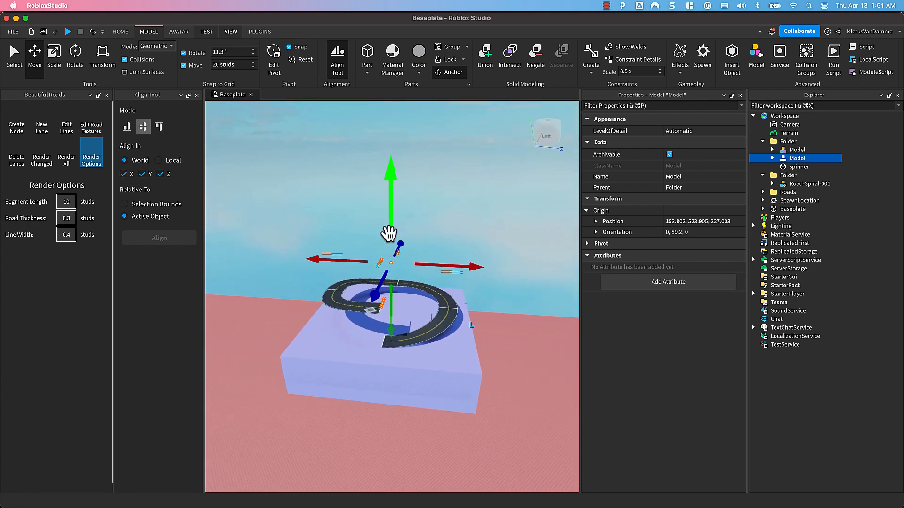
pyautogui.moveTo(389, 233)
pyautogui.mouseDown()
pyautogui.moveTo(386, 250)
pyautogui.moveTo(390, 232)
pyautogui.mouseUp()
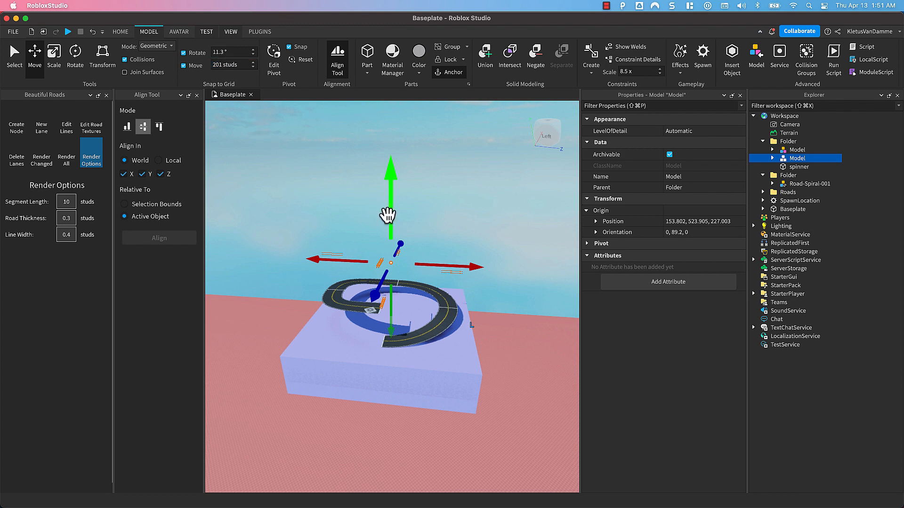
pyautogui.moveTo(388, 216); pyautogui.dragTo(391, 228)
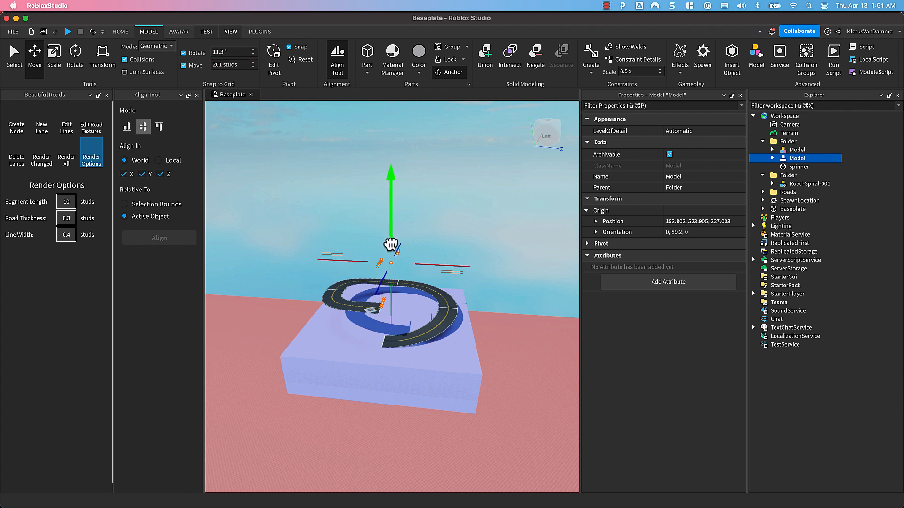
pyautogui.moveTo(398, 278); pyautogui.dragTo(398, 278)
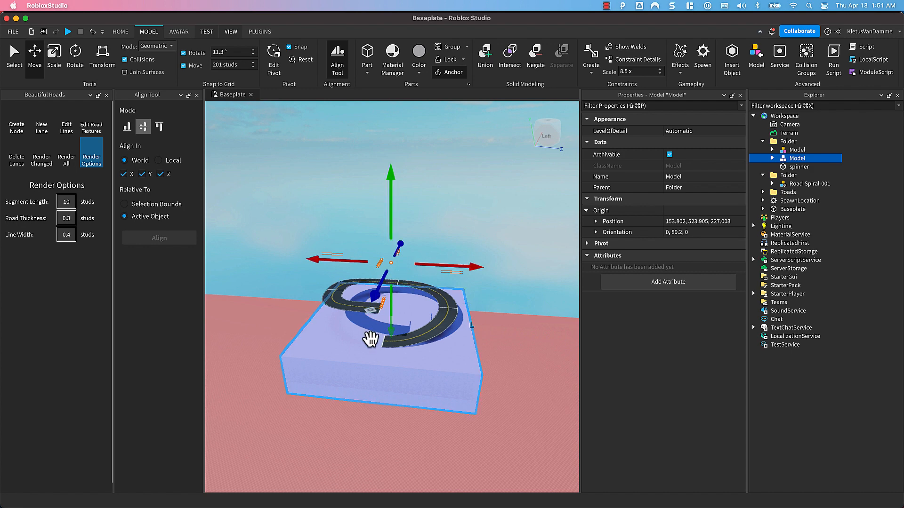
# - Examine from directly above how the duplicated lane nodes line up with the original spiral road
pyautogui.moveTo(371, 340); pyautogui.dragTo(368, 341, button='right')
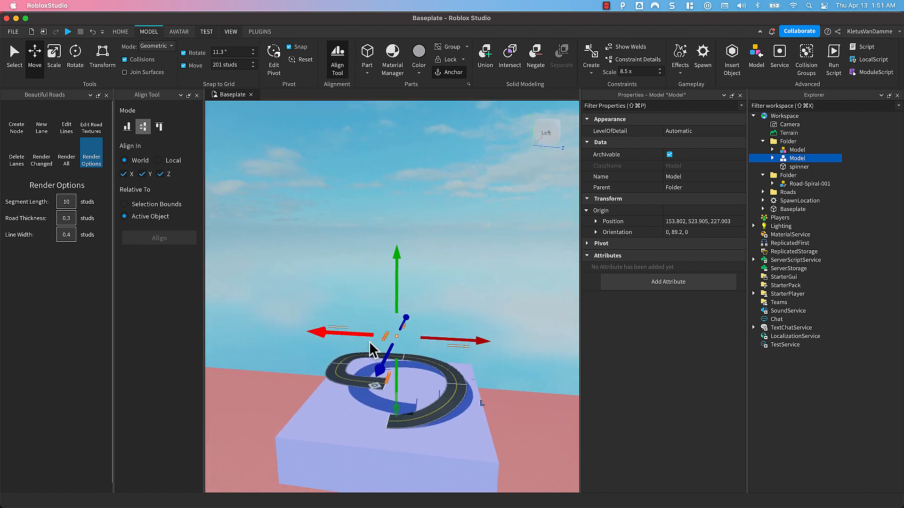
pyautogui.scroll(6, 365, 363)
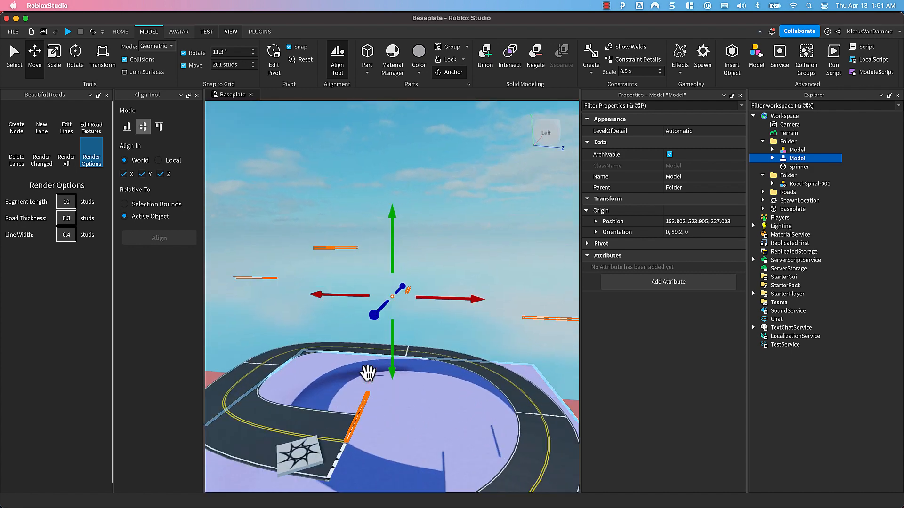
pyautogui.moveTo(367, 373); pyautogui.dragTo(367, 373, button='right')
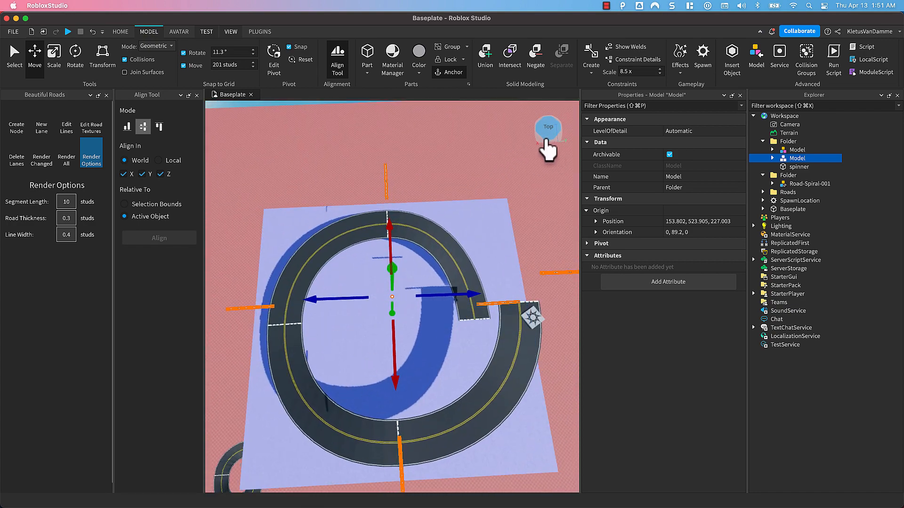
pyautogui.click(545, 142)
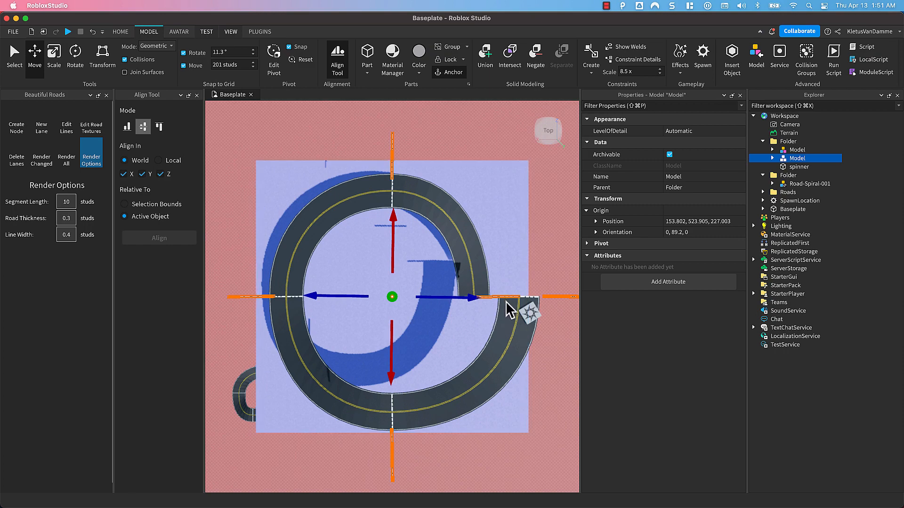
pyautogui.scroll(-2, 504, 311)
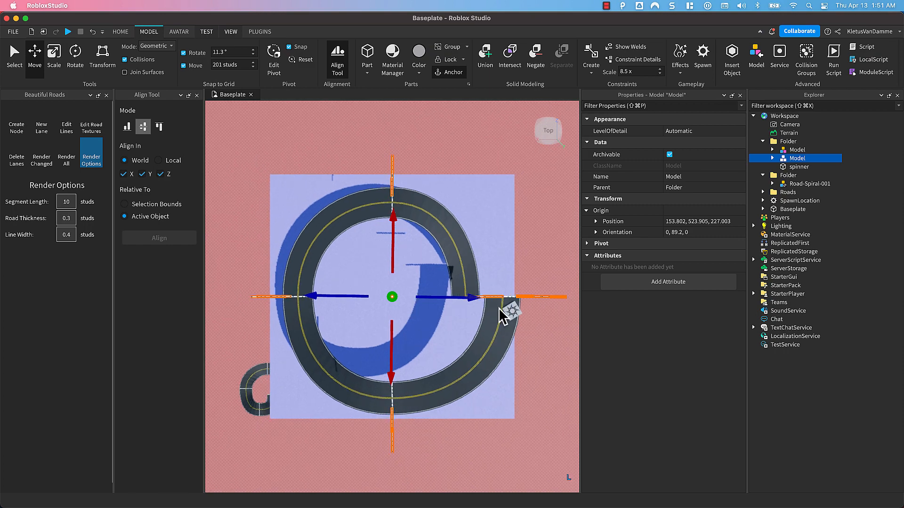
pyautogui.moveTo(500, 309); pyautogui.dragTo(488, 312, button='middle')
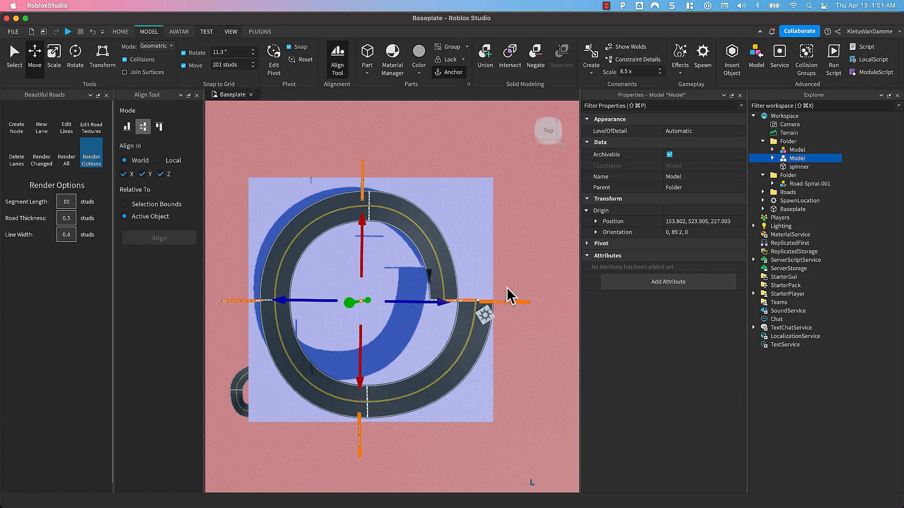
pyautogui.click(510, 301)
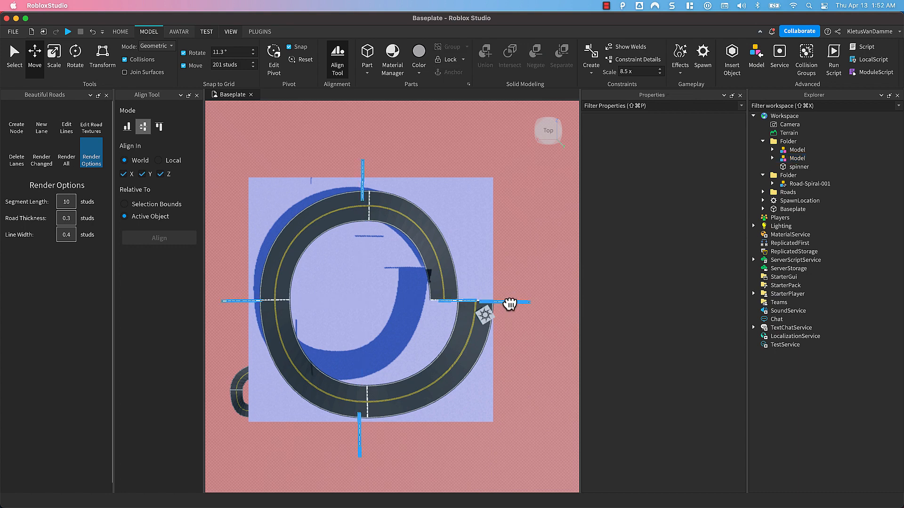
pyautogui.click(510, 301)
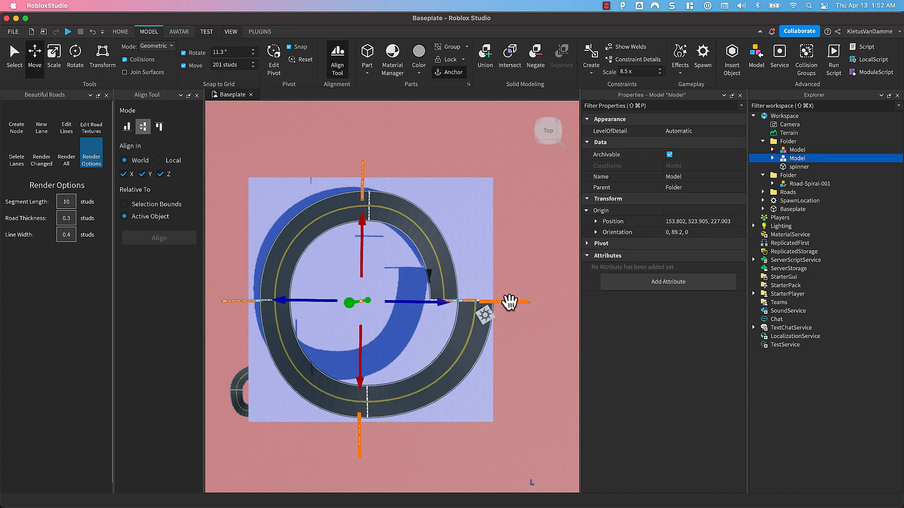
# - Expand the duplicated lane model and compare the placement of its Lane-01 and Lane-05 above the spiral
pyautogui.click(772, 158)
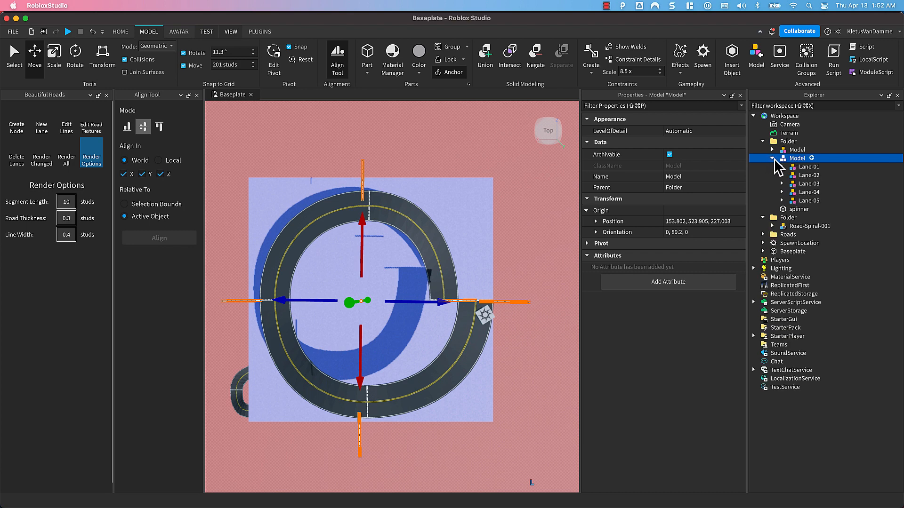
pyautogui.click(809, 167)
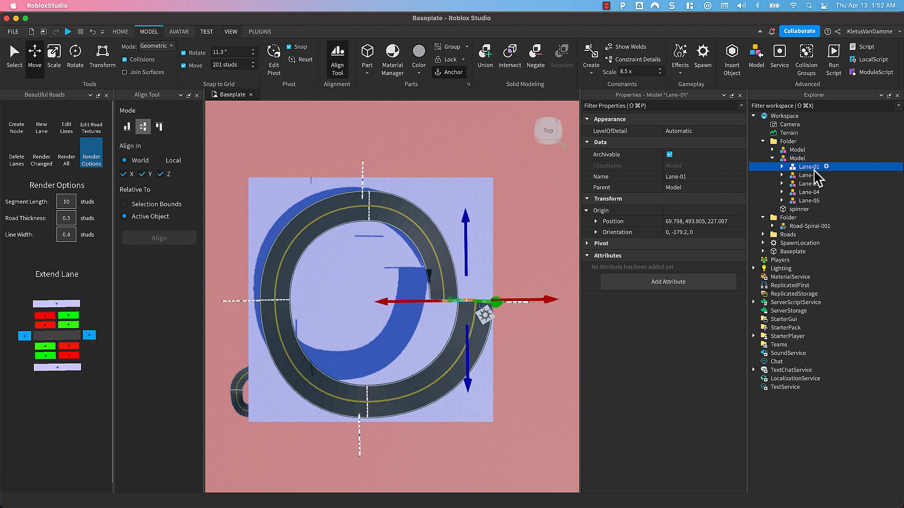
pyautogui.click(810, 201)
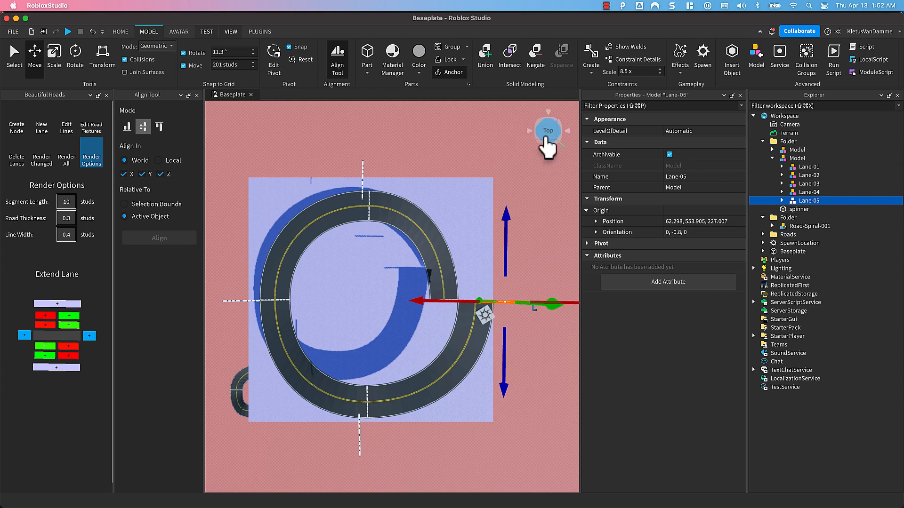
pyautogui.moveTo(527, 245); pyautogui.dragTo(510, 269, button='right')
pyautogui.moveTo(473, 296); pyautogui.dragTo(422, 205, button='right')
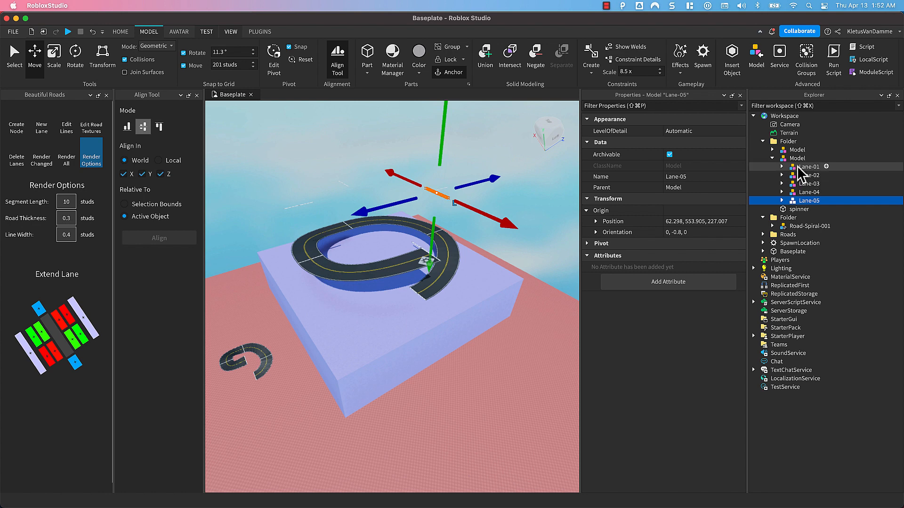
# - Compare the original and duplicated lane models, and render all roads to build the upper turn
pyautogui.click(792, 149)
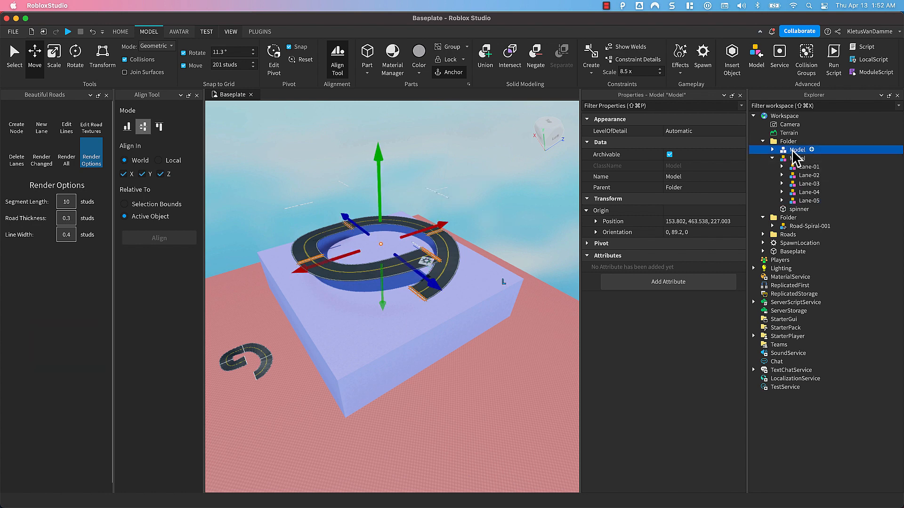
pyautogui.click(798, 159)
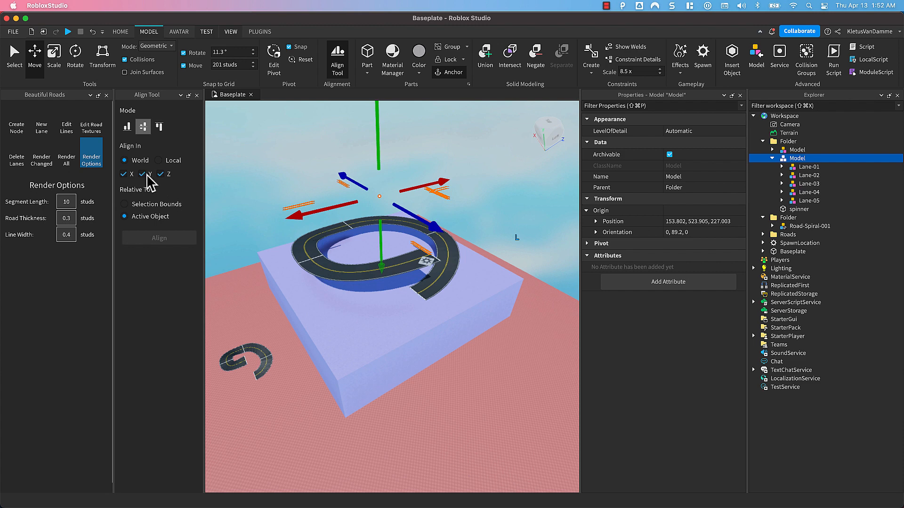
pyautogui.click(66, 160)
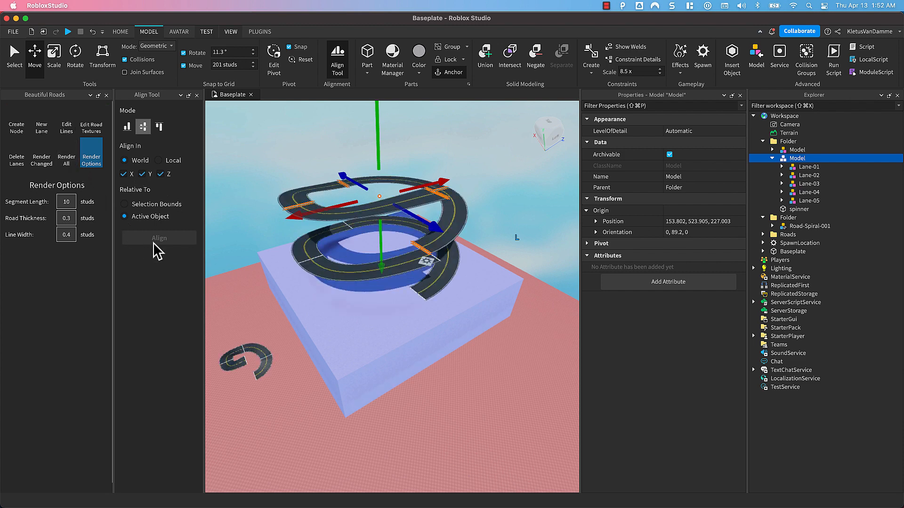
pyautogui.moveTo(389, 254); pyautogui.dragTo(397, 261, button='right')
pyautogui.moveTo(393, 254); pyautogui.dragTo(354, 242, button='middle')
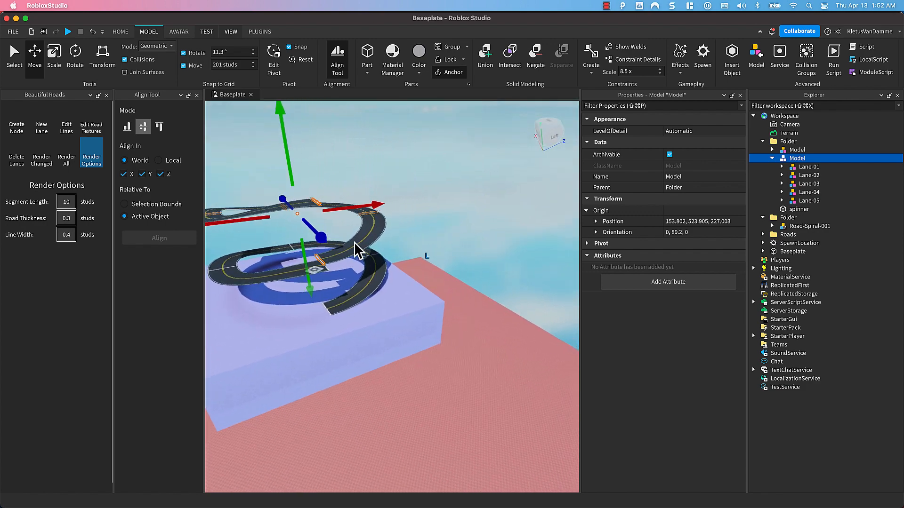
pyautogui.moveTo(354, 242); pyautogui.dragTo(350, 247, button='right')
pyautogui.moveTo(350, 247)
pyautogui.mouseDown(button='middle')
pyautogui.moveTo(334, 249)
pyautogui.moveTo(321, 217)
pyautogui.moveTo(338, 230)
pyautogui.moveTo(343, 261)
pyautogui.mouseUp(button='middle')
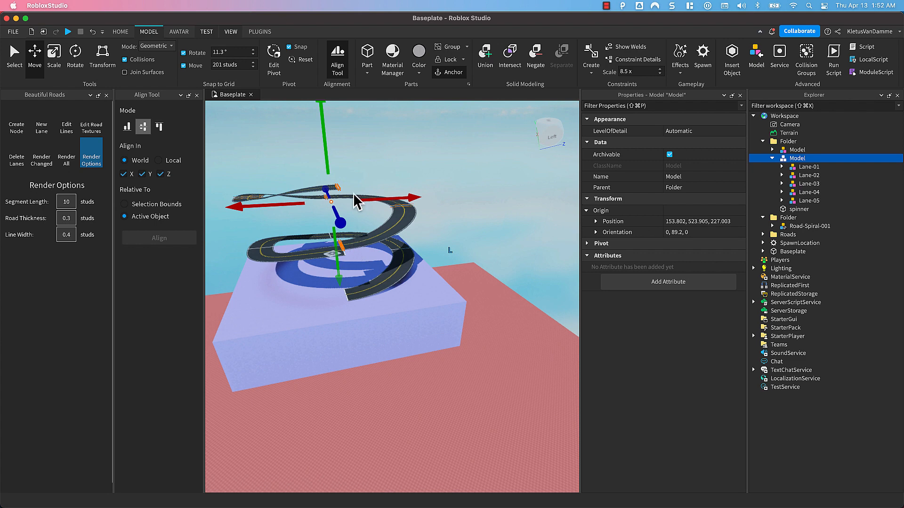
# - Rotate the duplicated lane model around the vertical axis to an orientation of 0, -170.7, 0 and re-render all roads
pyautogui.press('super+4')
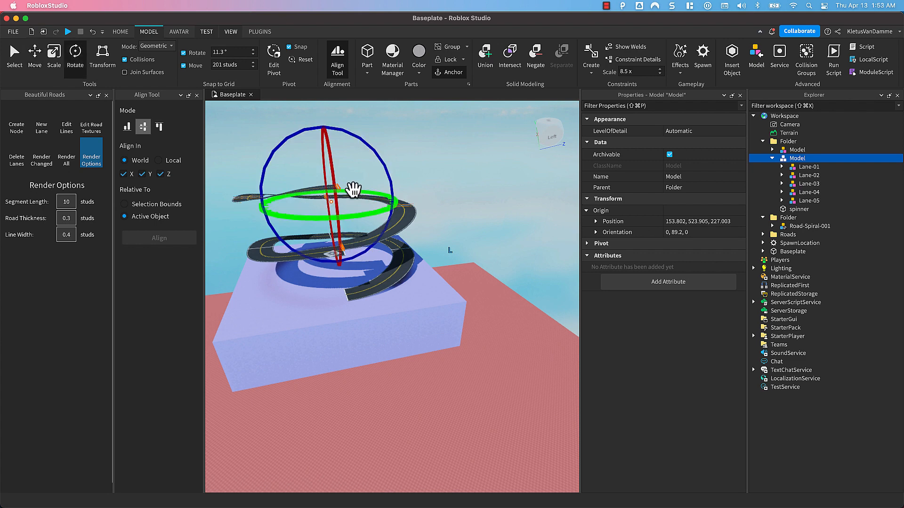
pyautogui.moveTo(347, 197); pyautogui.dragTo(347, 197, button='right')
pyautogui.moveTo(347, 196); pyautogui.dragTo(358, 226, button='middle')
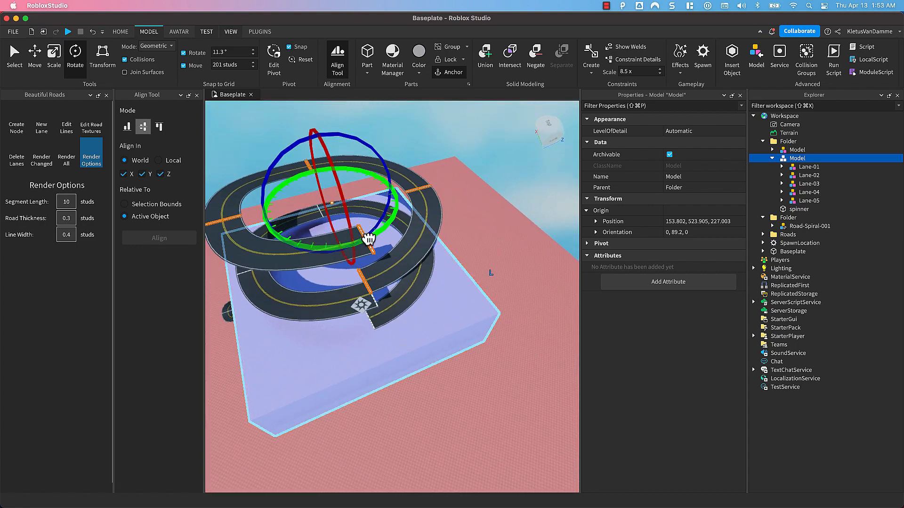
pyautogui.moveTo(368, 237); pyautogui.dragTo(380, 175)
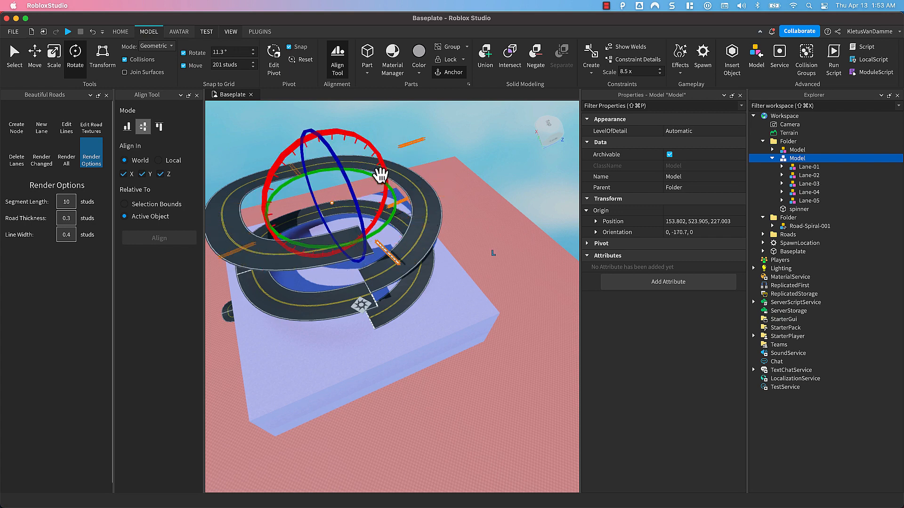
pyautogui.click(63, 158)
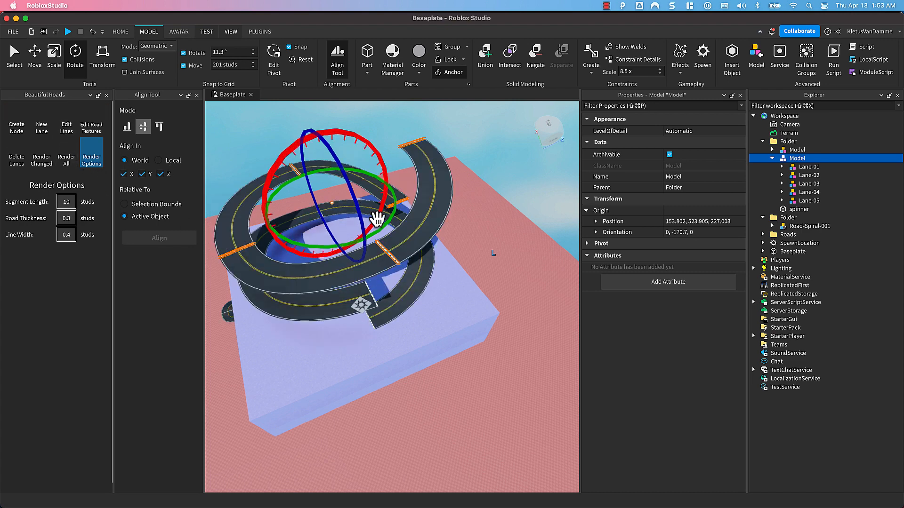
# - Examine the gap between the original spiral's upper end and the start of the rotated upper turn
pyautogui.moveTo(399, 243); pyautogui.dragTo(399, 242, button='right')
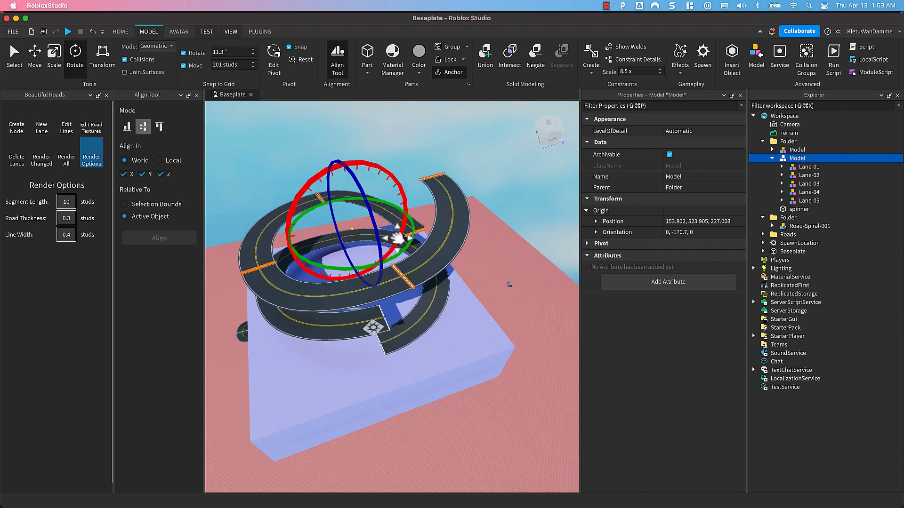
pyautogui.press('q')
pyautogui.moveTo(384, 206); pyautogui.dragTo(379, 210, button='middle')
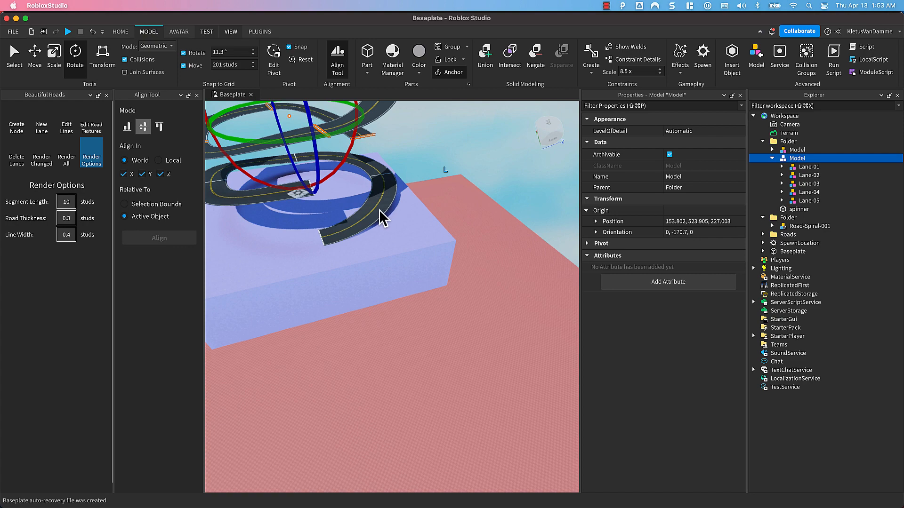
pyautogui.moveTo(377, 185); pyautogui.dragTo(383, 201, button='middle')
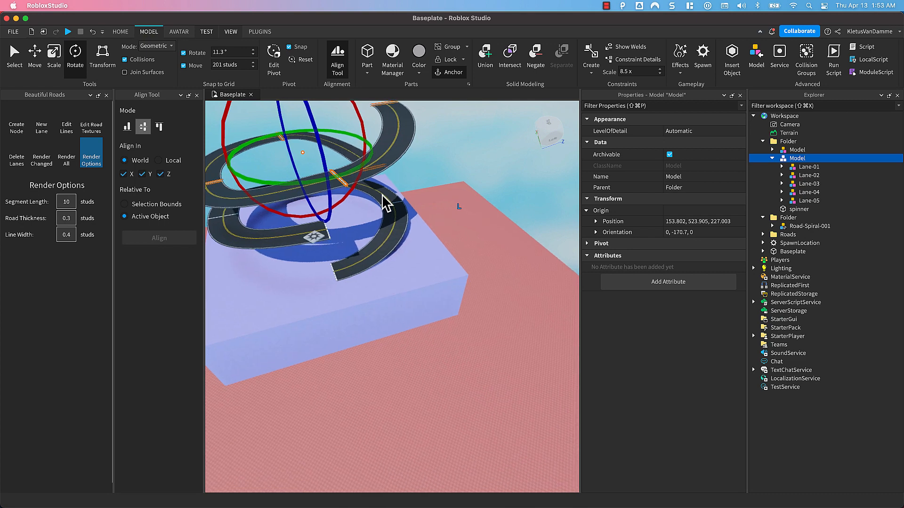
# - Expand the original lane model down to the contents of Lane-05's nodes, and expand Lane-05 in the duplicated model
pyautogui.click(772, 149)
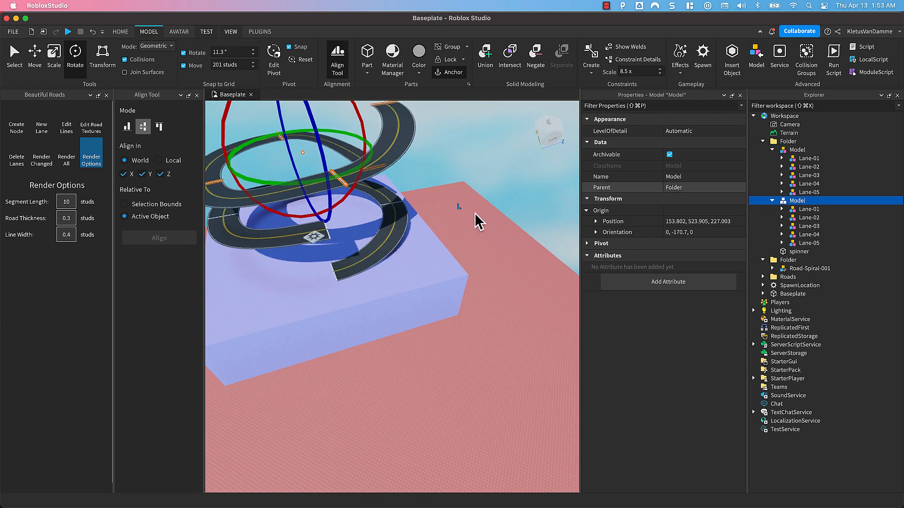
pyautogui.press('f')
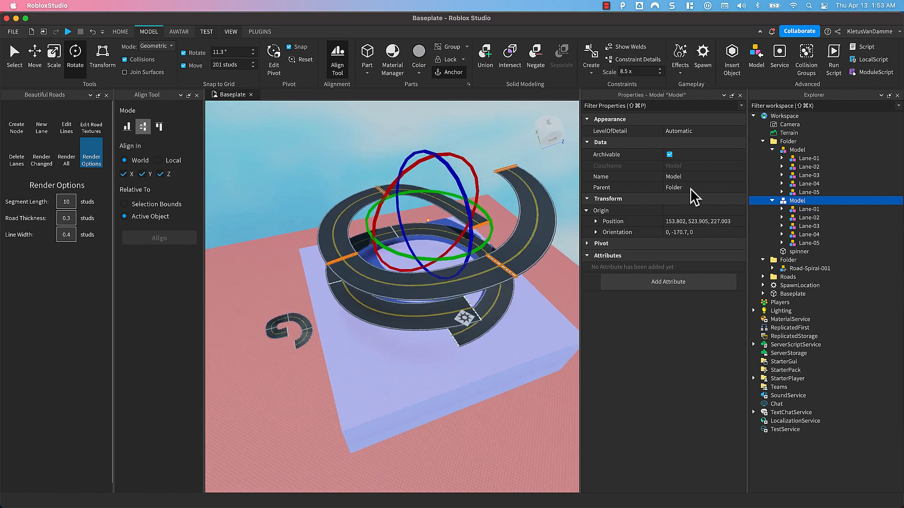
pyautogui.click(803, 189)
pyautogui.click(782, 191)
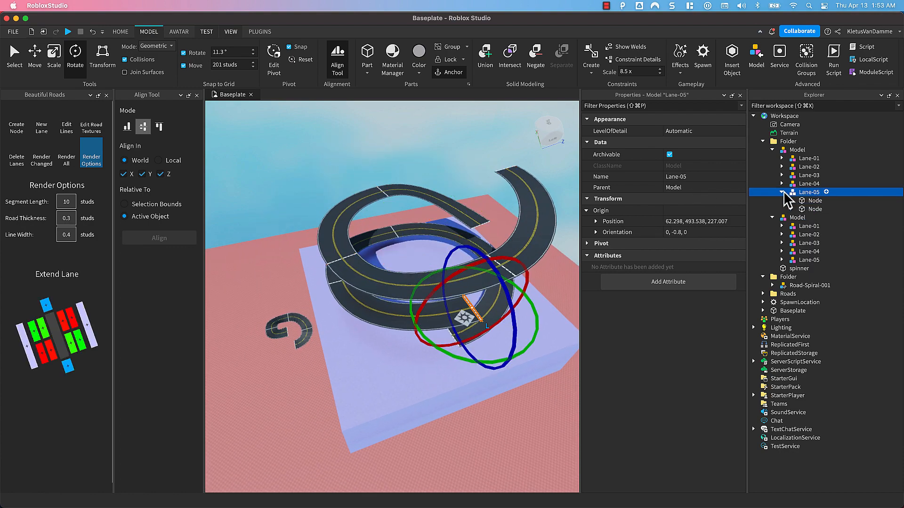
pyautogui.click(791, 200)
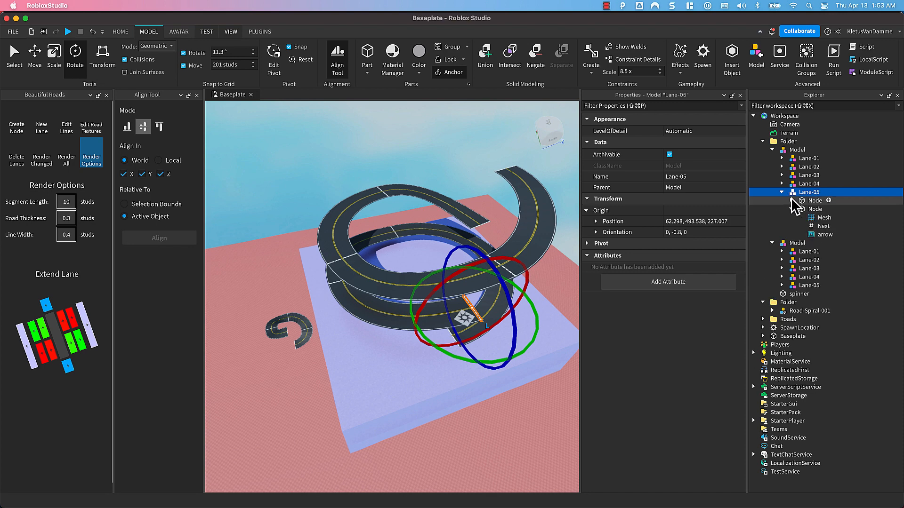
pyautogui.click(790, 234)
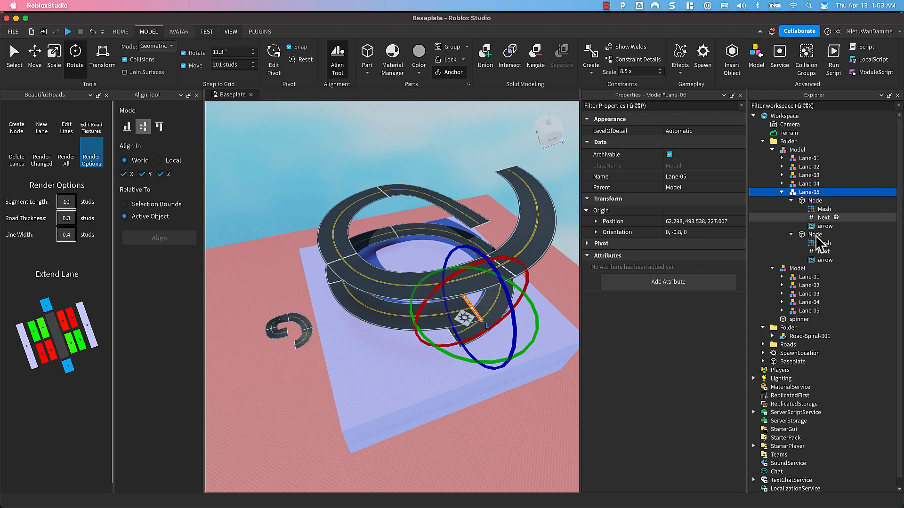
pyautogui.click(781, 310)
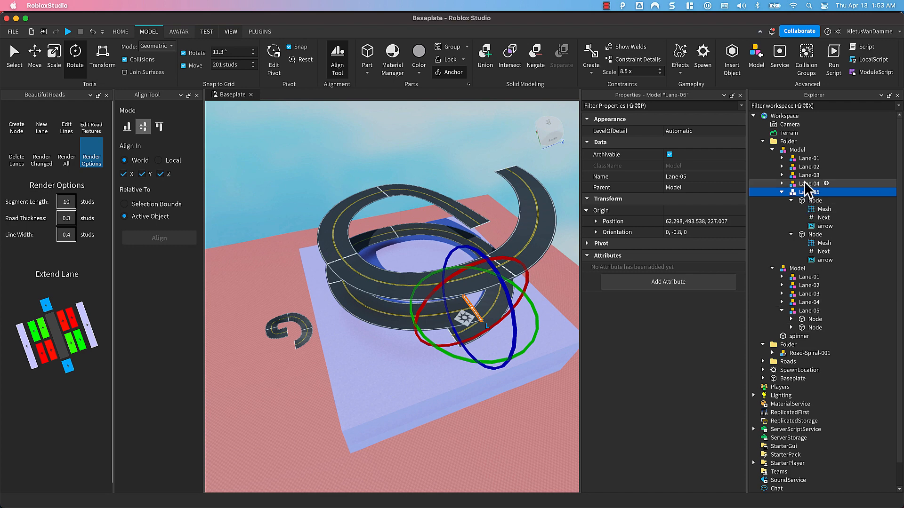
# - Expand Lane-04 and both its nodes in the original model, and inspect the second node and its lower Next value
pyautogui.click(782, 183)
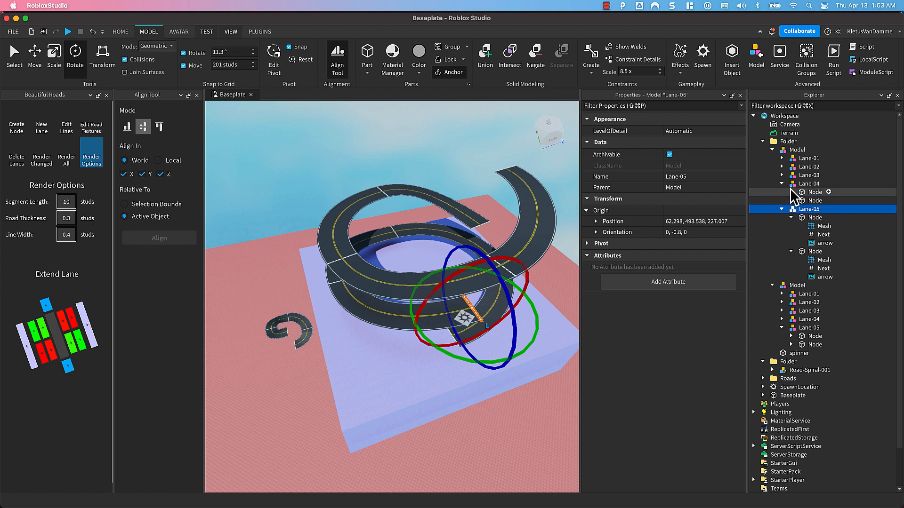
pyautogui.click(791, 192)
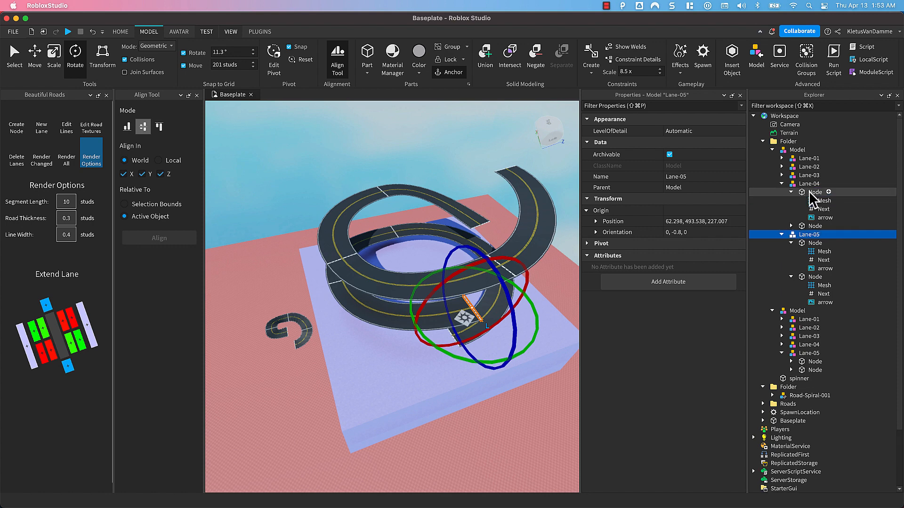
pyautogui.click(791, 226)
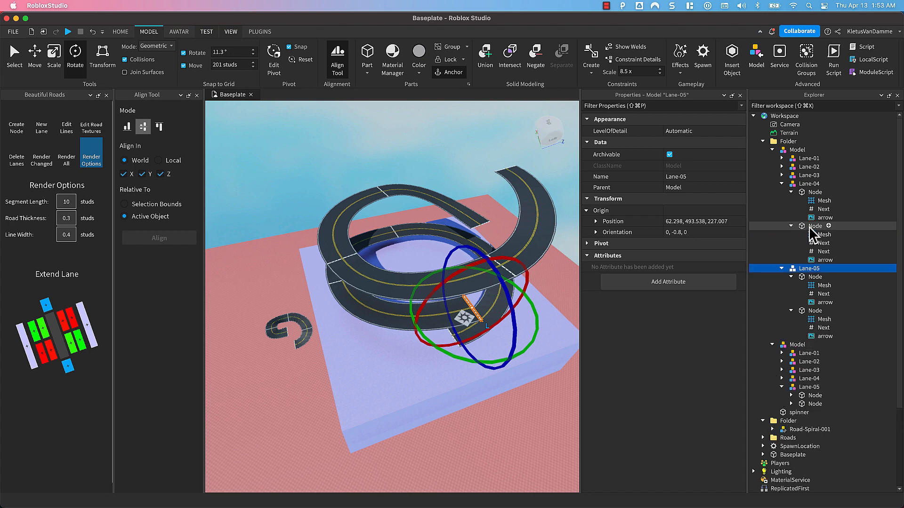
pyautogui.click(810, 227)
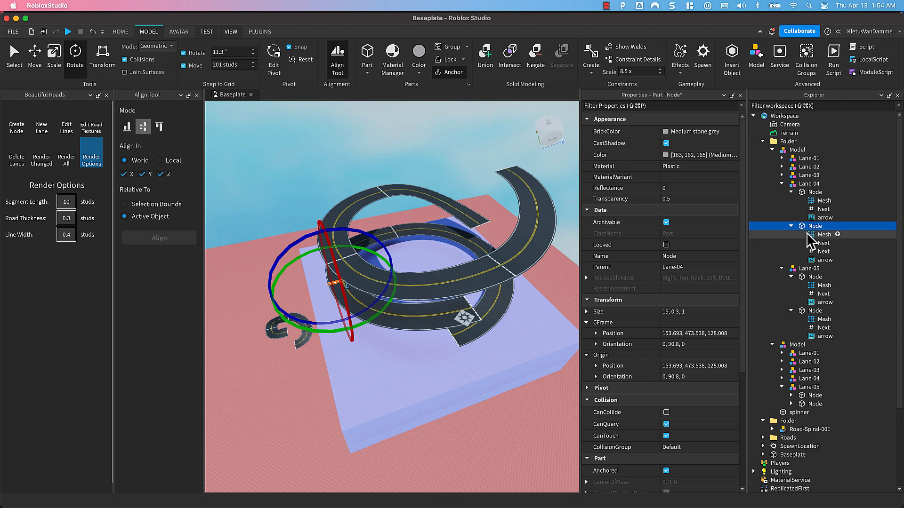
pyautogui.click(822, 251)
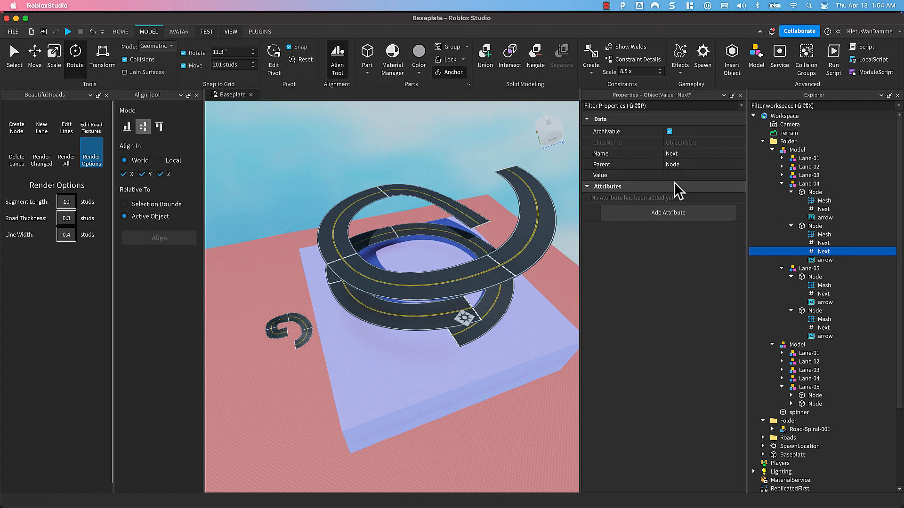
# - Duplicate the upper Next value of Lane-04's second node and place the copy inside the first node of the original model's Lane-05
pyautogui.click(824, 243)
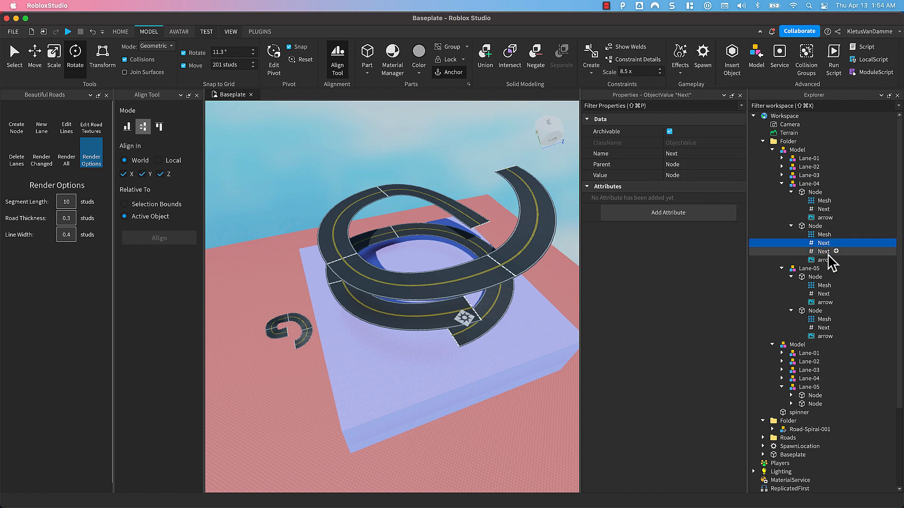
pyautogui.scroll(-4, 829, 264)
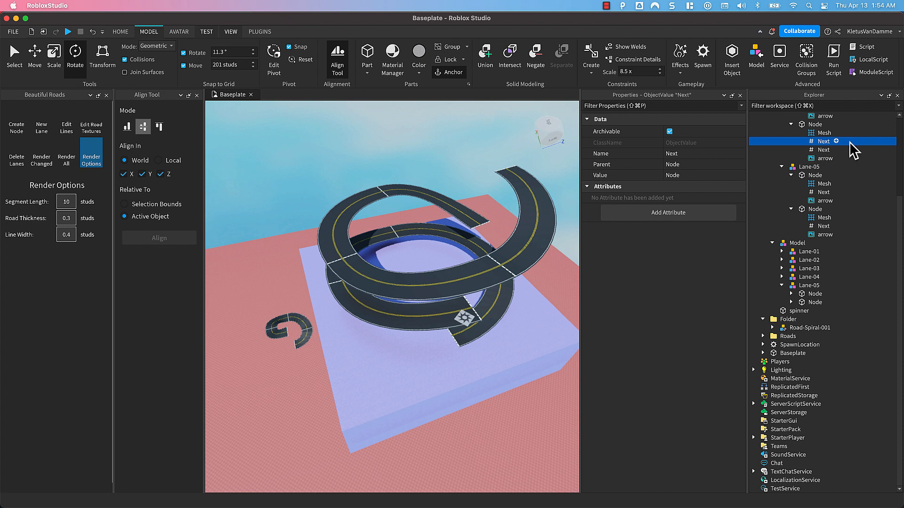
pyautogui.press('super+d')
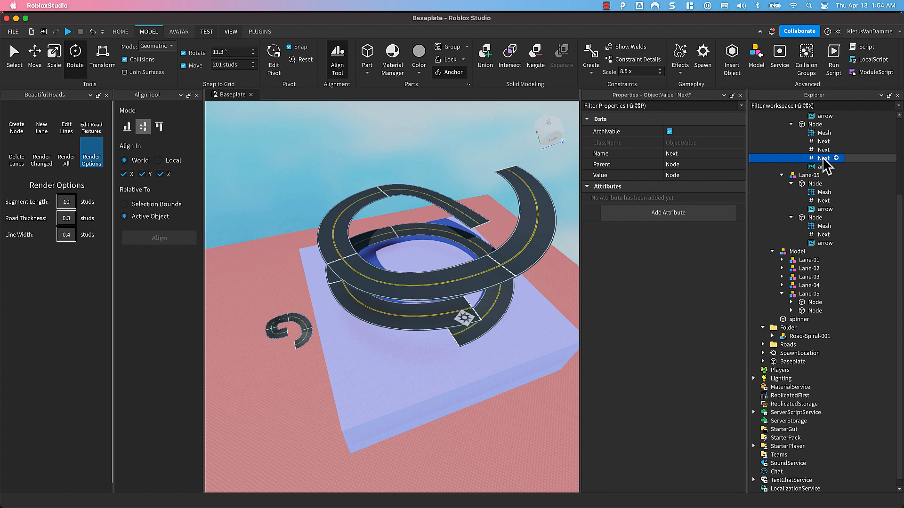
pyautogui.moveTo(823, 159); pyautogui.dragTo(820, 219)
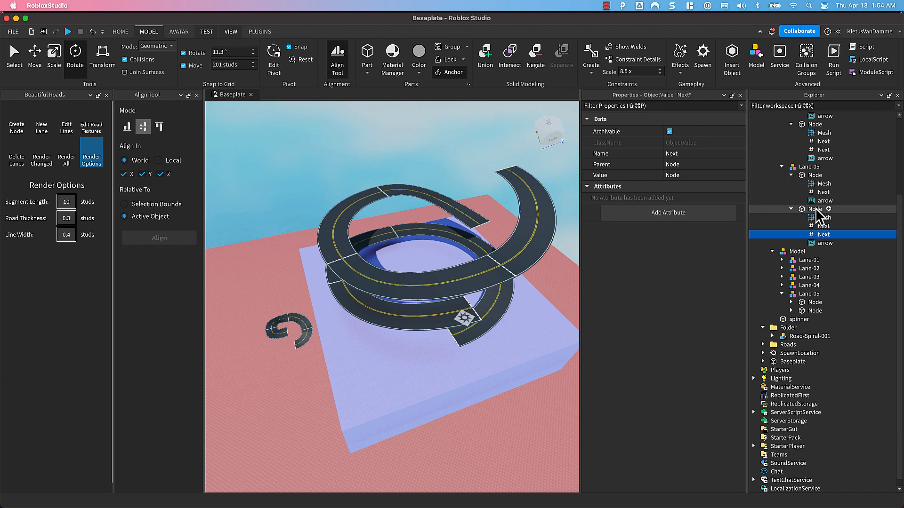
pyautogui.click(816, 210)
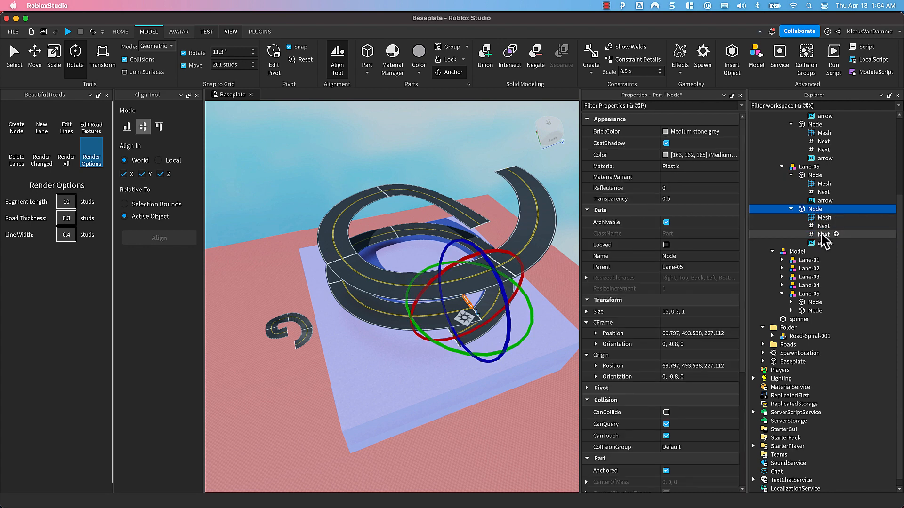
pyautogui.moveTo(825, 240); pyautogui.dragTo(823, 187)
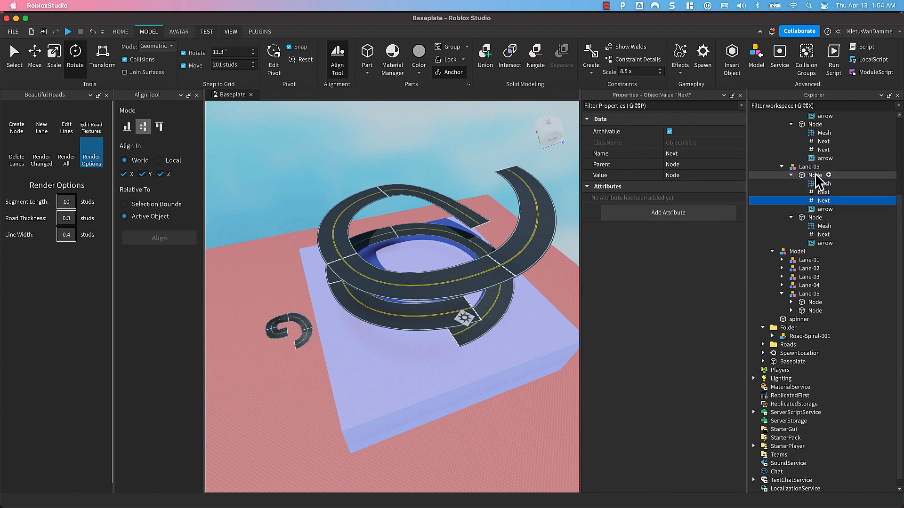
pyautogui.click(814, 175)
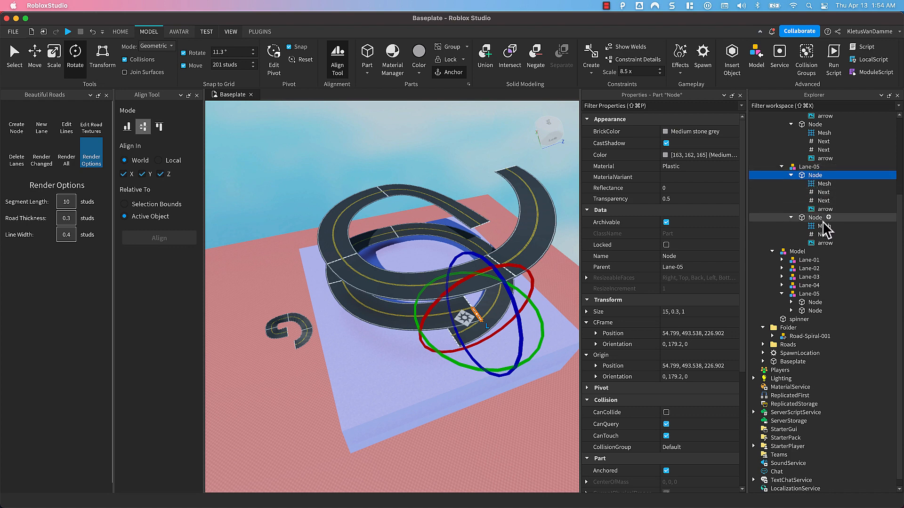
# - Check Lane-01, Lane-05 and Lane-04 of the duplicated model to identify which lane sits at the upper turn's lower end
pyautogui.click(806, 261)
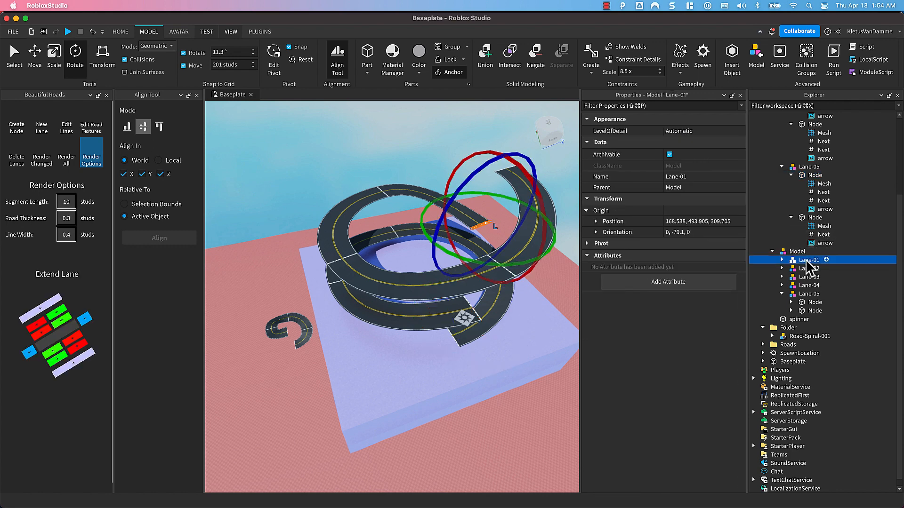
pyautogui.click(806, 294)
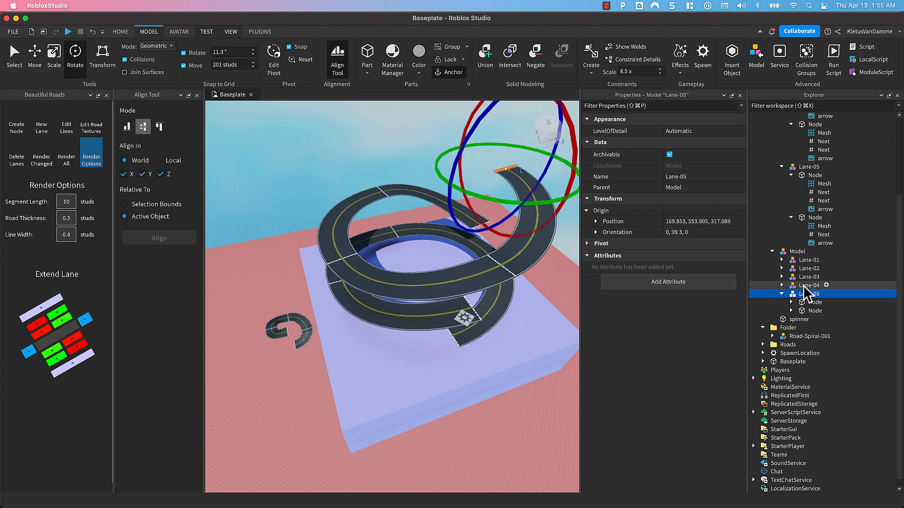
pyautogui.click(803, 284)
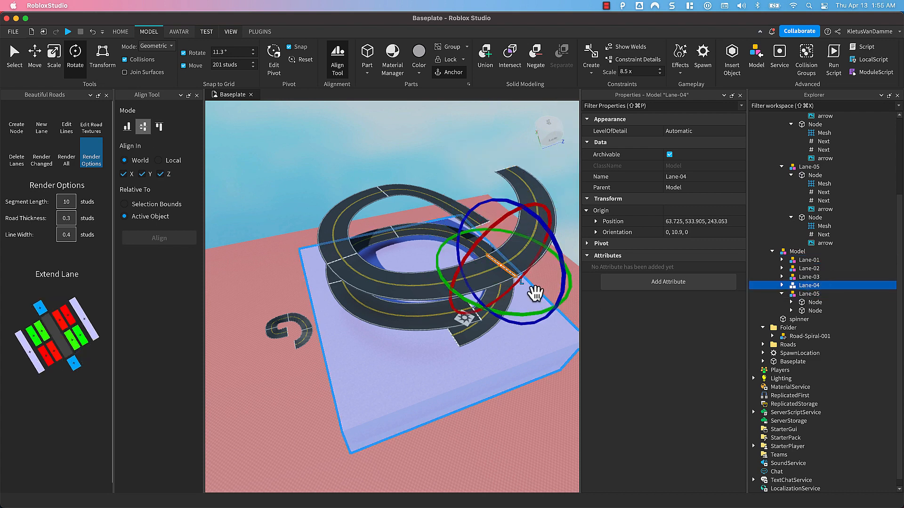
pyautogui.press('f')
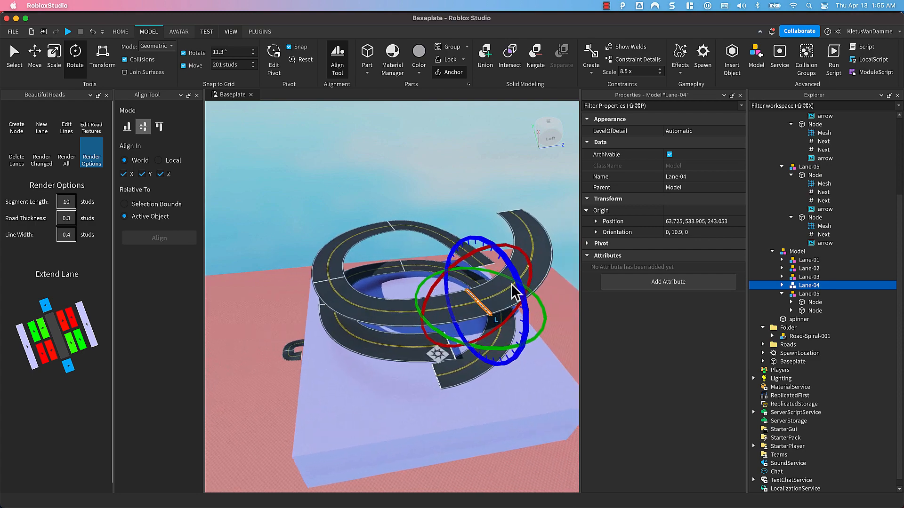
pyautogui.moveTo(505, 268); pyautogui.dragTo(496, 244, button='middle')
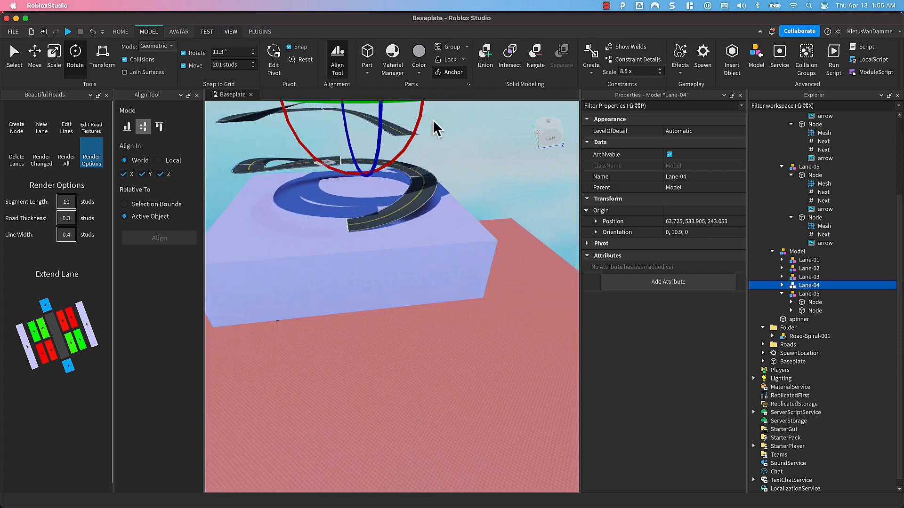
pyautogui.click(436, 129)
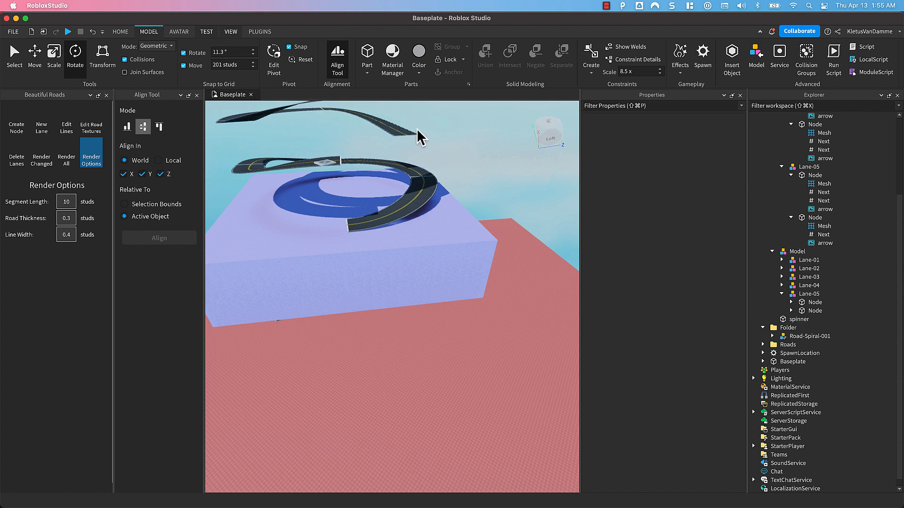
pyautogui.moveTo(422, 128); pyautogui.dragTo(391, 144)
pyautogui.scroll(5, 407, 144)
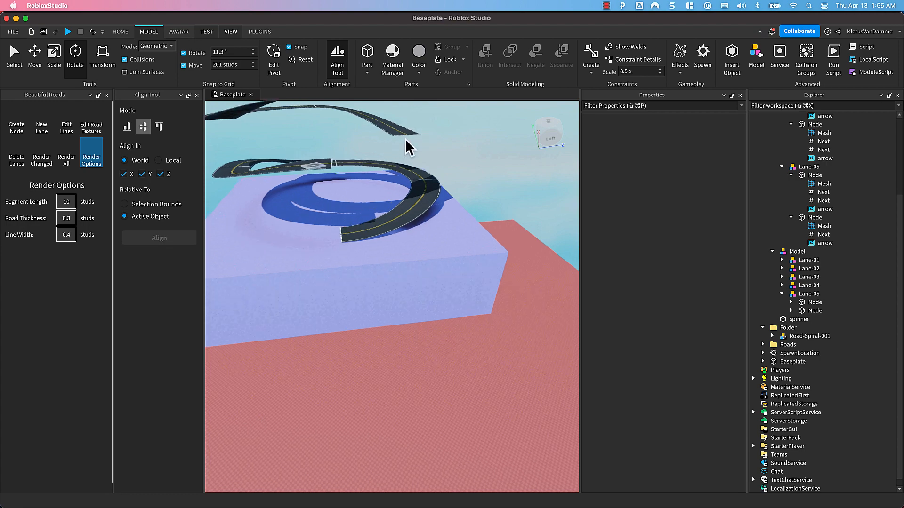
pyautogui.scroll(3, 406, 140)
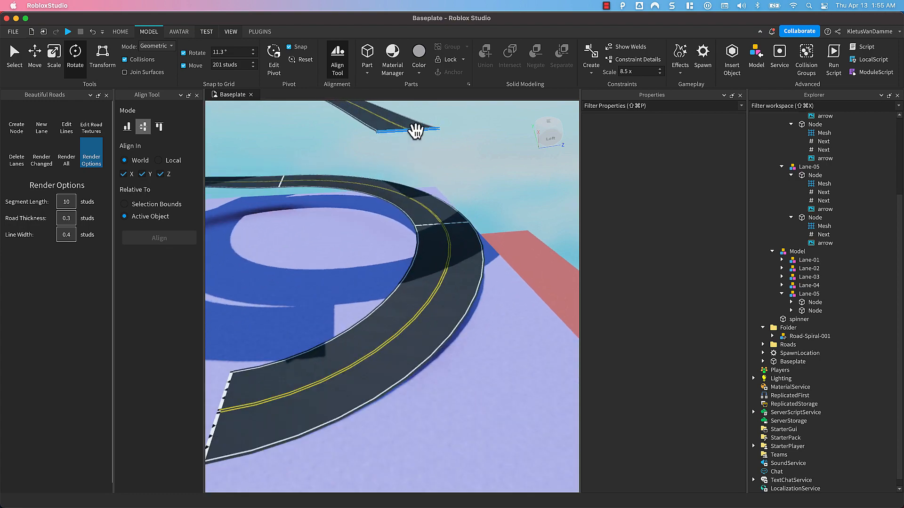
pyautogui.click(415, 131)
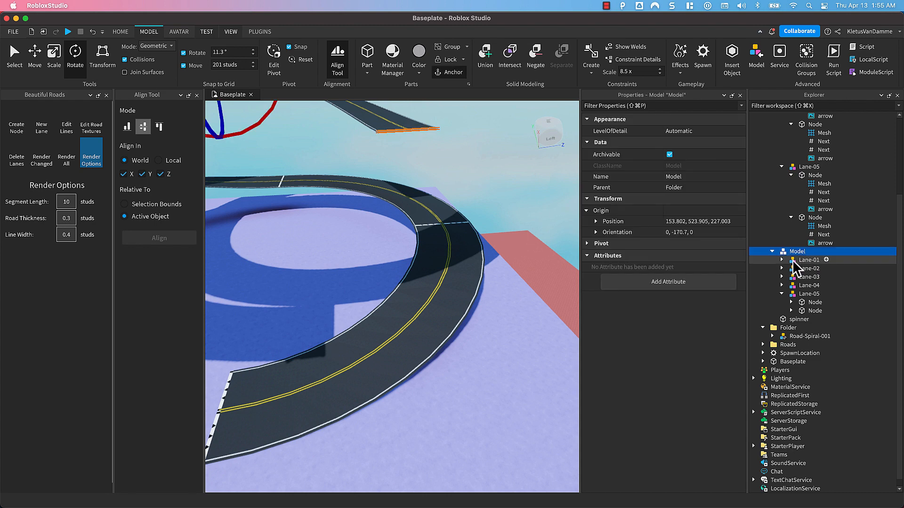
pyautogui.scroll(-2, 492, 230)
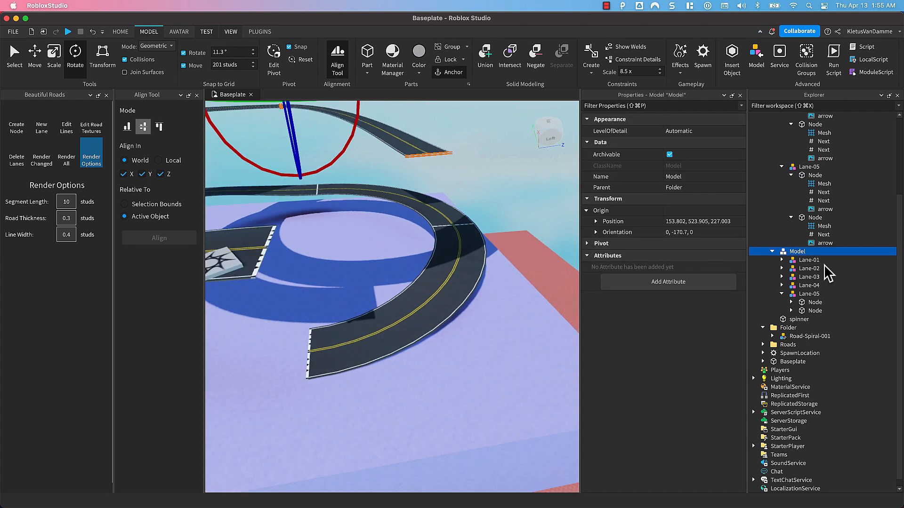
# - Expand Lane-01 in the duplicated model, and rename the copied Next value in the original Lane-05's first node as fake
pyautogui.click(803, 260)
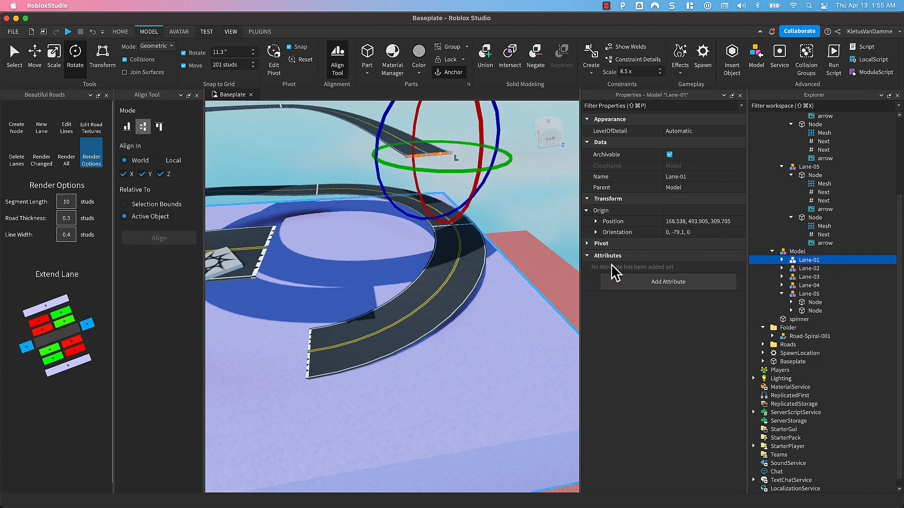
pyautogui.click(780, 259)
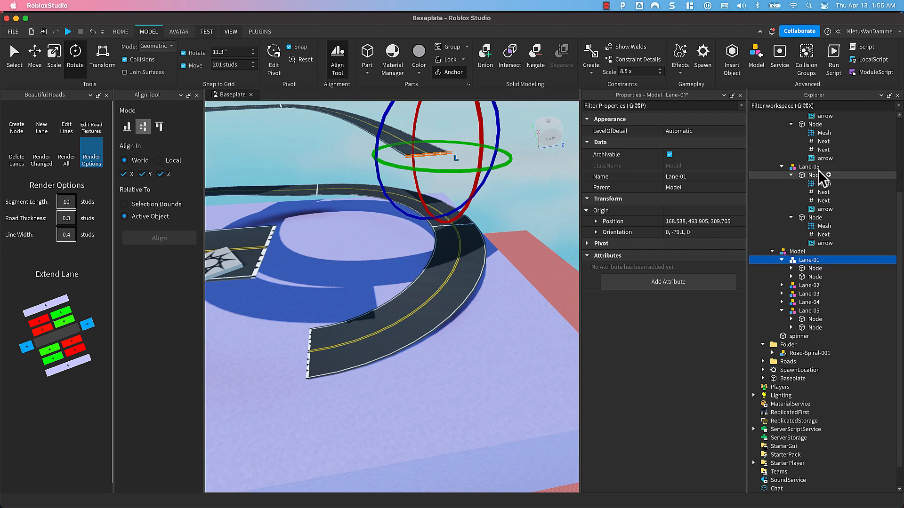
pyautogui.click(823, 201)
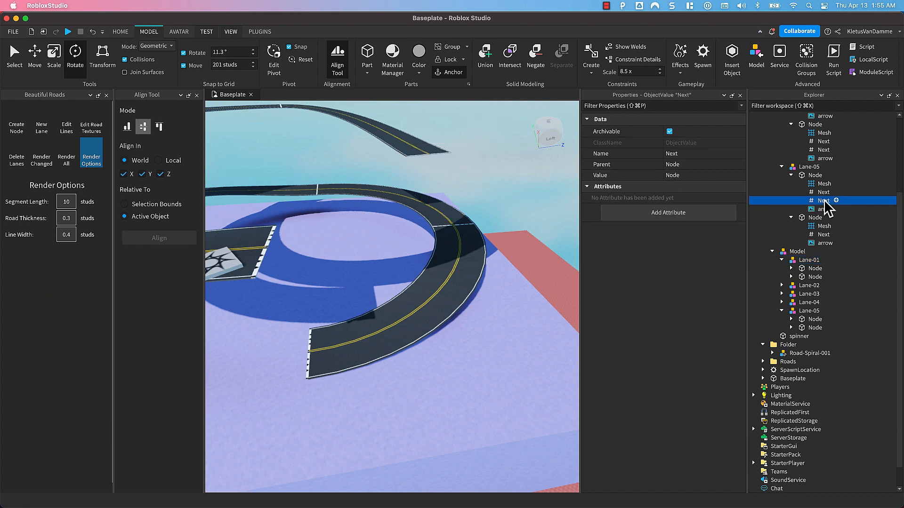
pyautogui.click(825, 201)
pyautogui.write('fake')
pyautogui.press('Return')
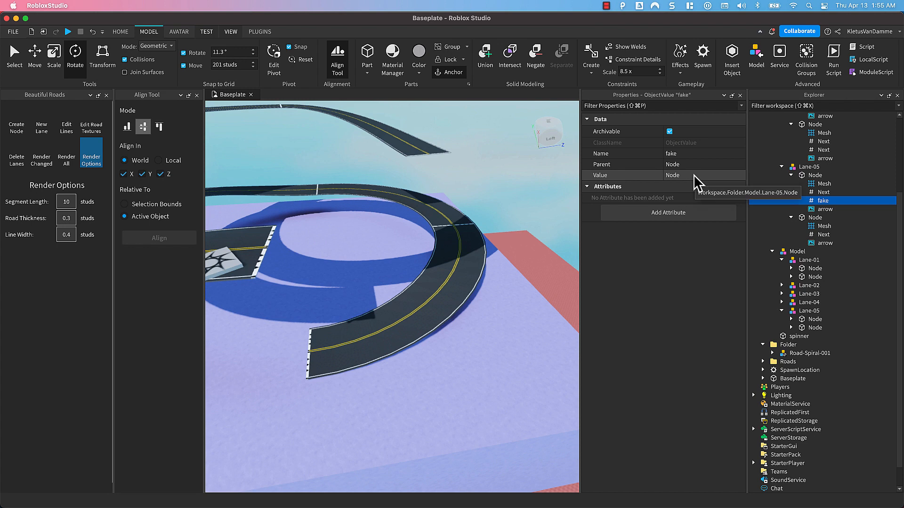
# - Rename the second node of the duplicated model's Lane-01 as target
pyautogui.click(809, 276)
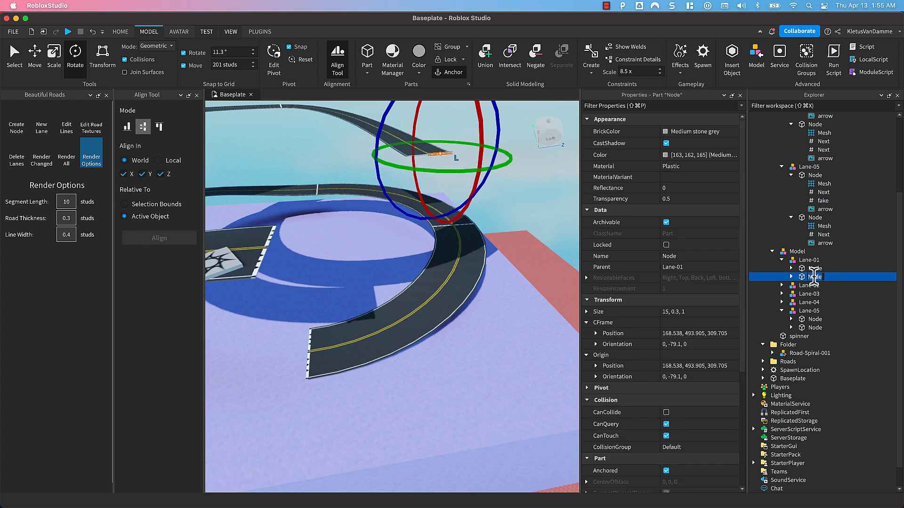
pyautogui.write('target')
pyautogui.press('Return')
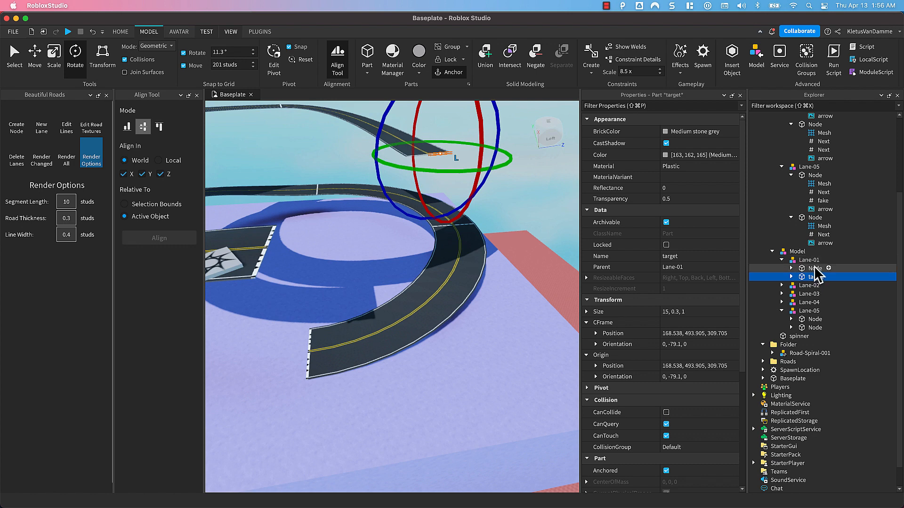
# - Set the value of the fake object in Lane-05's first node to the target node of the duplicated Lane-01
pyautogui.click(821, 201)
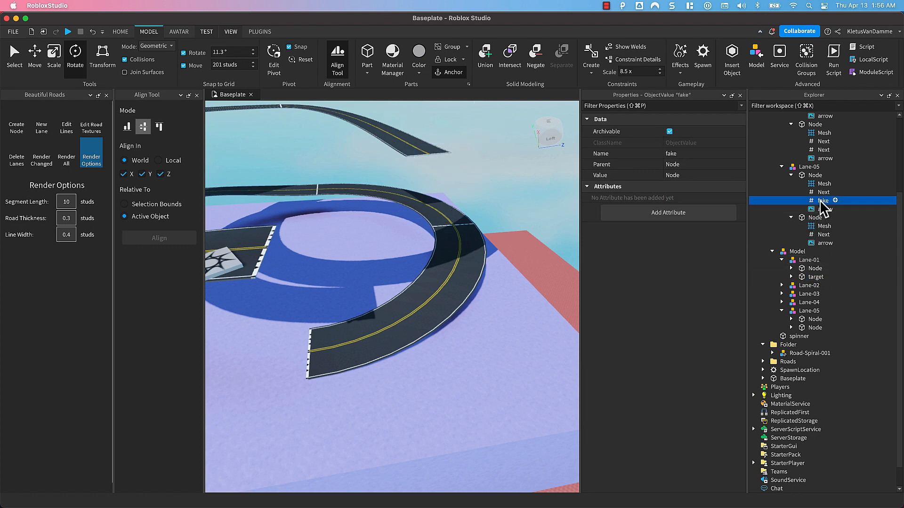
pyautogui.click(681, 175)
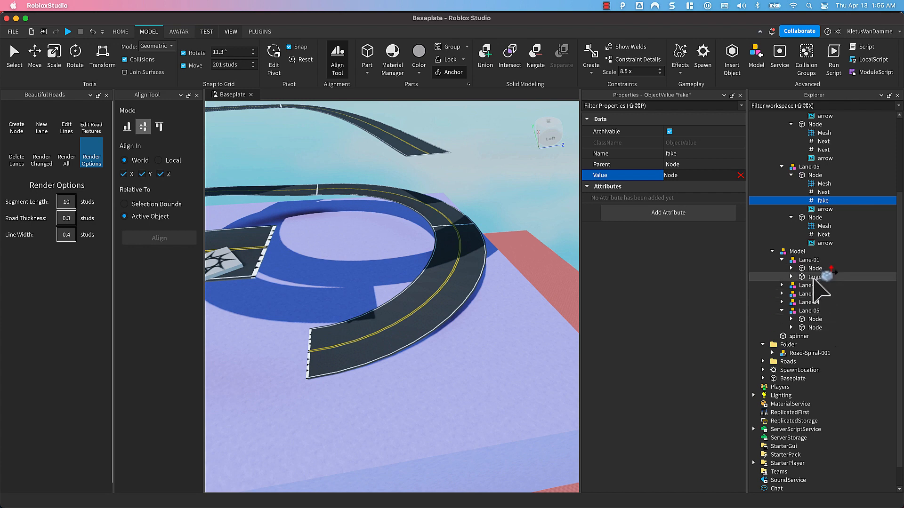
pyautogui.click(813, 277)
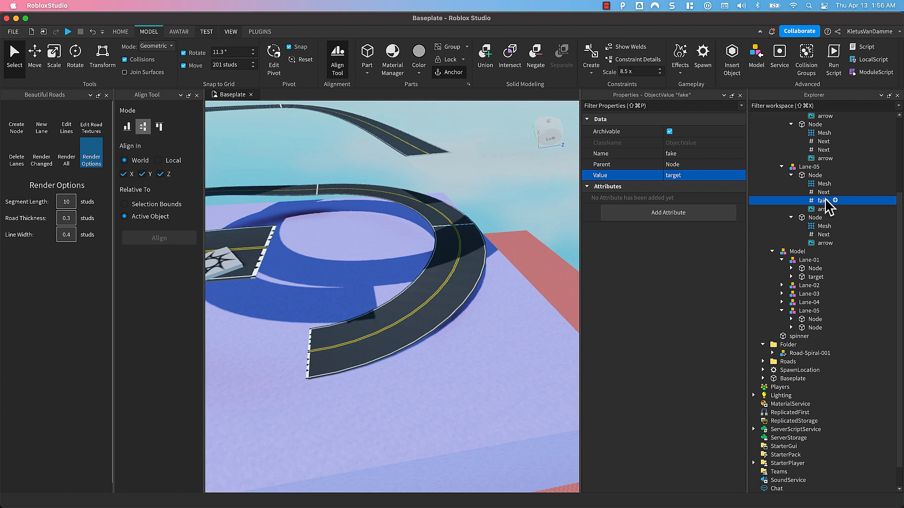
# - Try creating a new lane node with the road plugin, and undo the latest changes
pyautogui.scroll(-3, 275, 176)
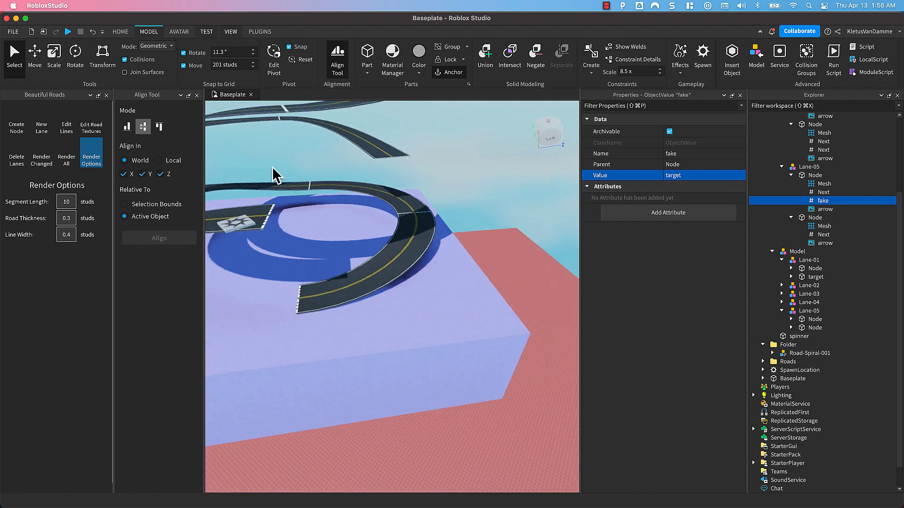
pyautogui.moveTo(273, 171); pyautogui.dragTo(309, 181, button='middle')
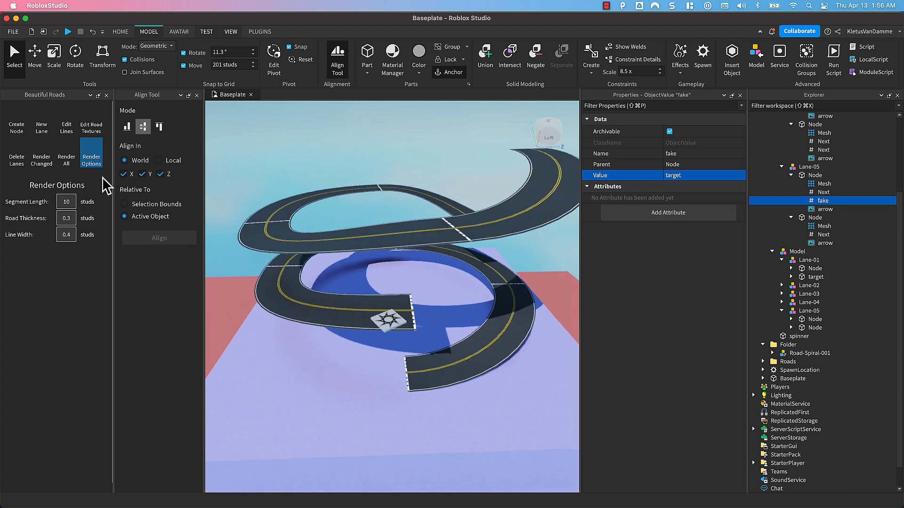
pyautogui.click(16, 127)
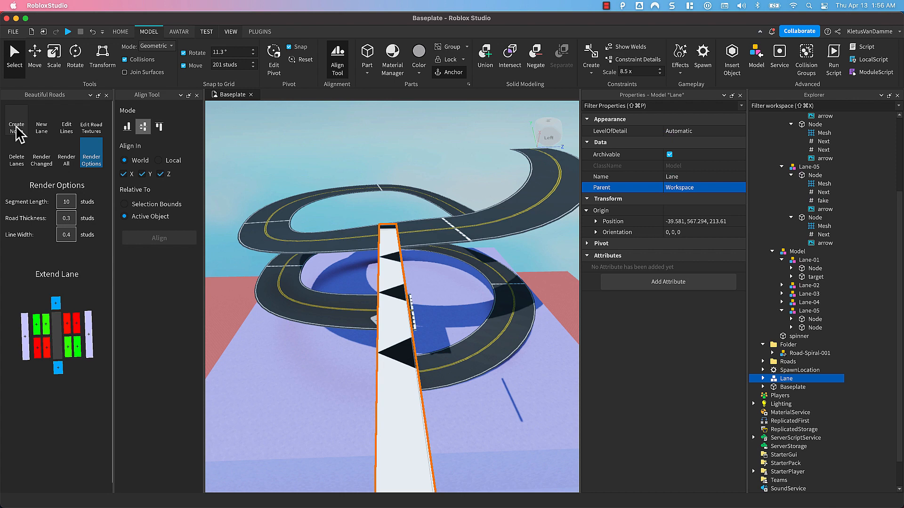
pyautogui.press('super+z')
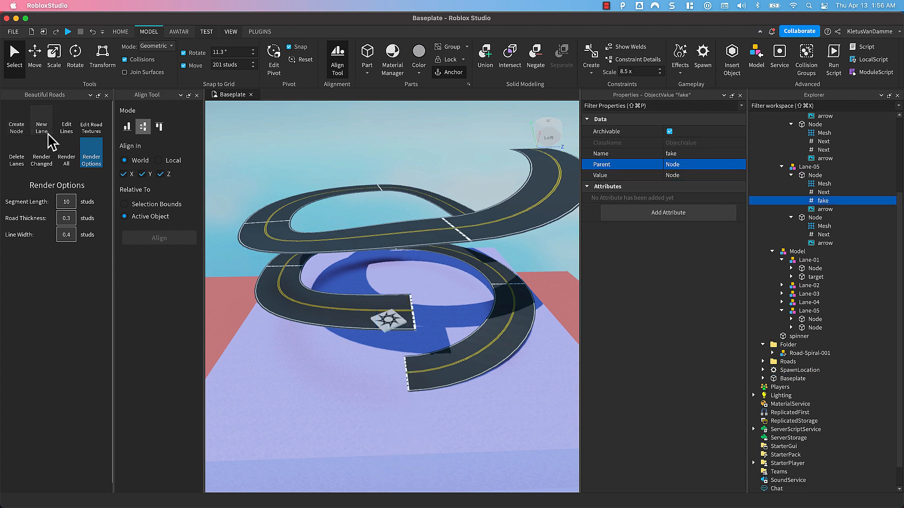
# - Re-render all road lanes and examine the gap between the lower spiral turn and the duplicated upper turn
pyautogui.click(68, 160)
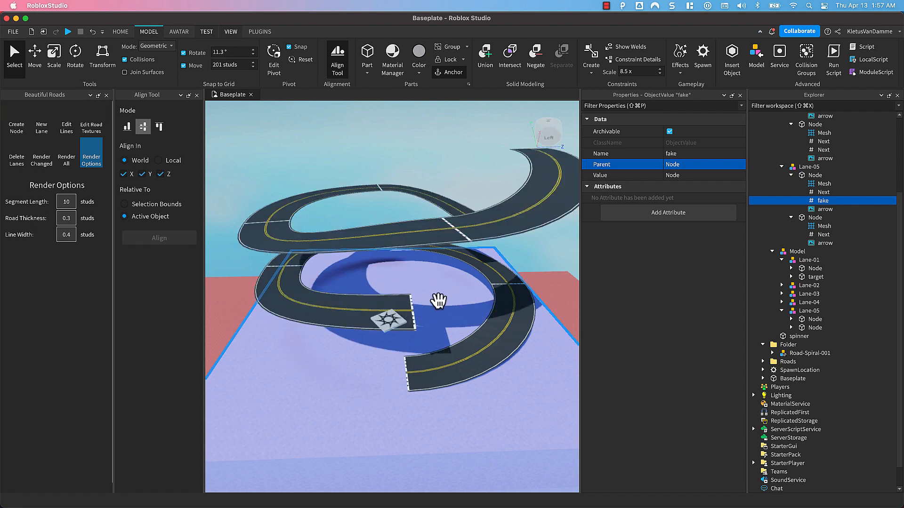
pyautogui.moveTo(438, 301); pyautogui.dragTo(436, 300, button='right')
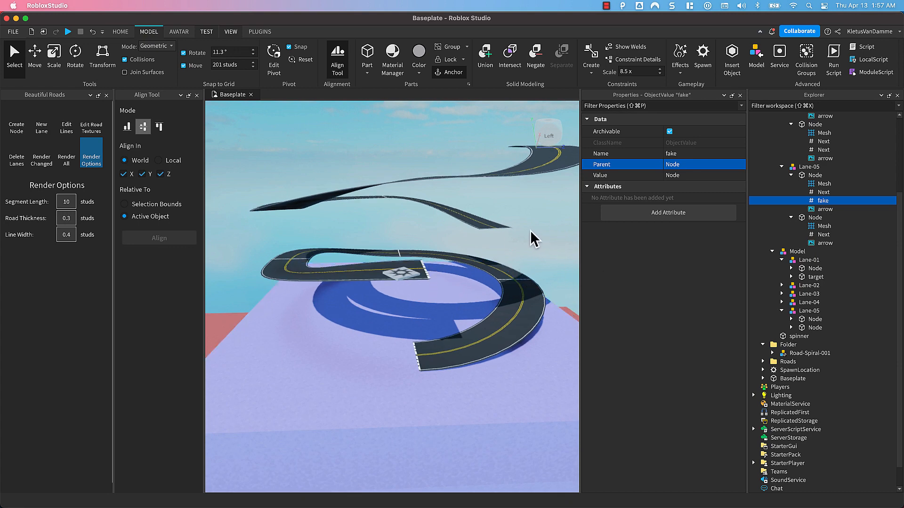
pyautogui.moveTo(530, 230); pyautogui.dragTo(569, 249, button='right')
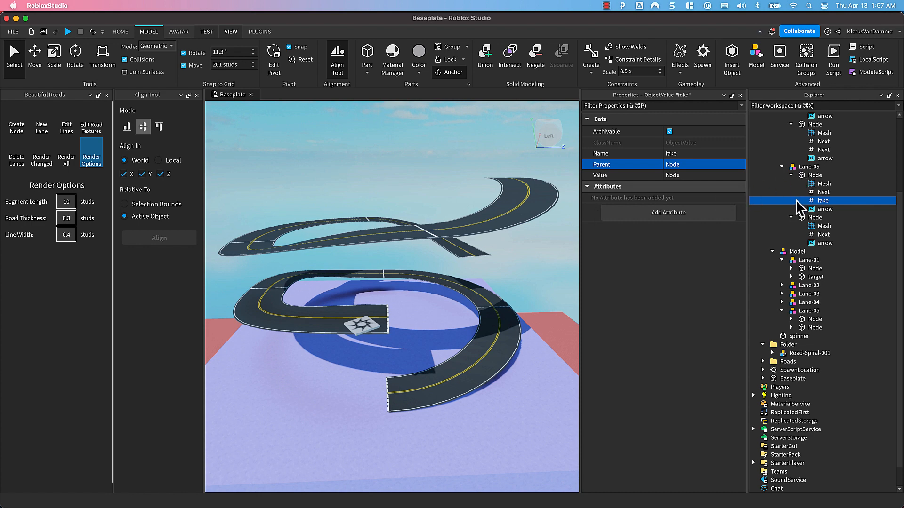
# - Collapse the original road model's hierarchy, along with Lane-01 and Lane-05 in the duplicated model
pyautogui.scroll(4, 795, 240)
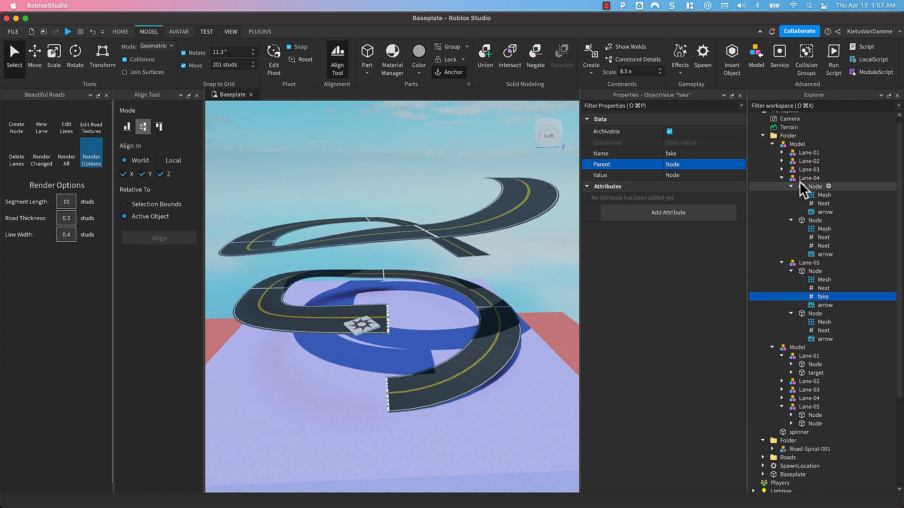
pyautogui.click(782, 178)
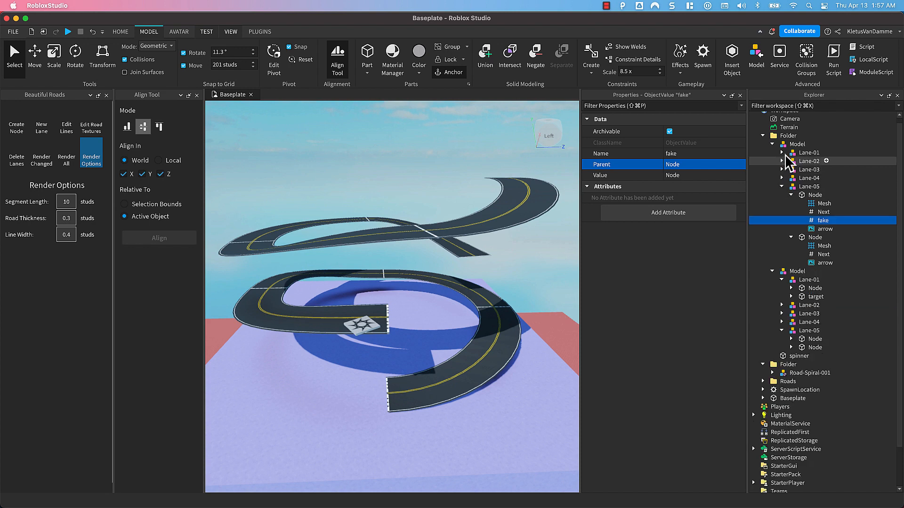
pyautogui.click(793, 145)
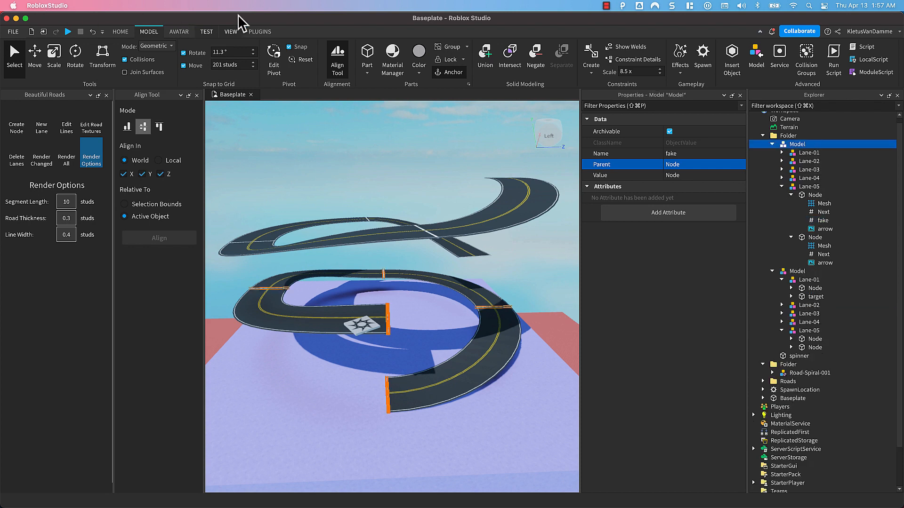
pyautogui.click(258, 33)
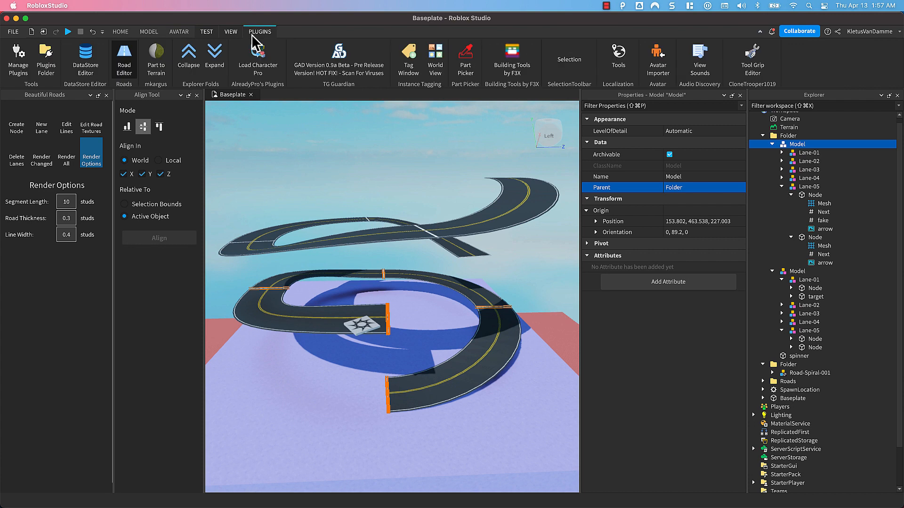
pyautogui.click(191, 58)
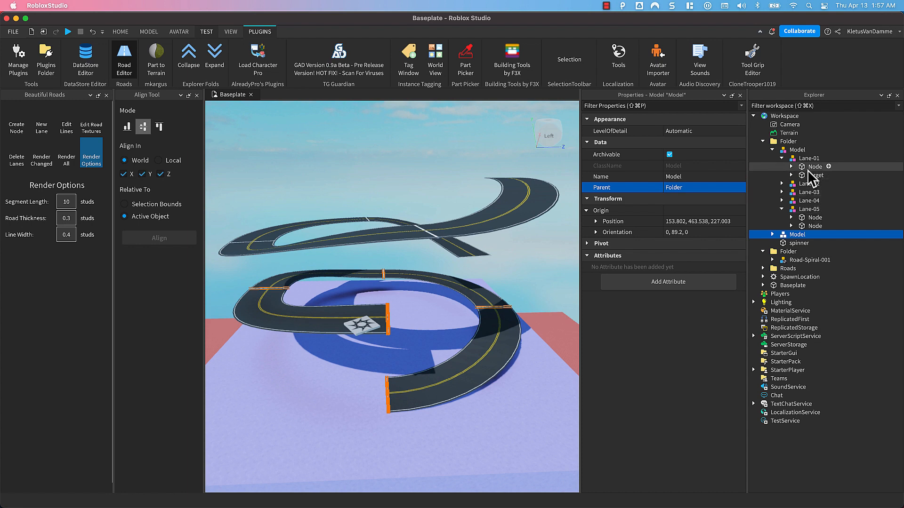
pyautogui.click(781, 158)
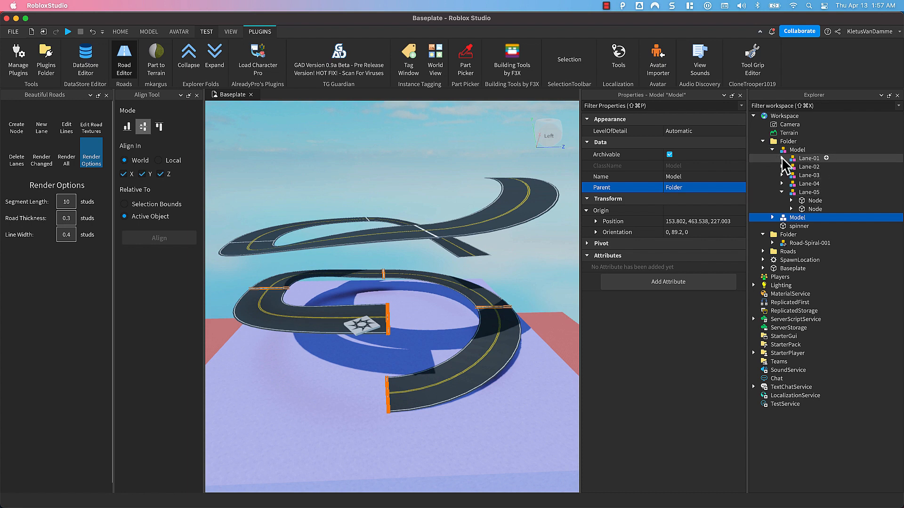
pyautogui.click(781, 192)
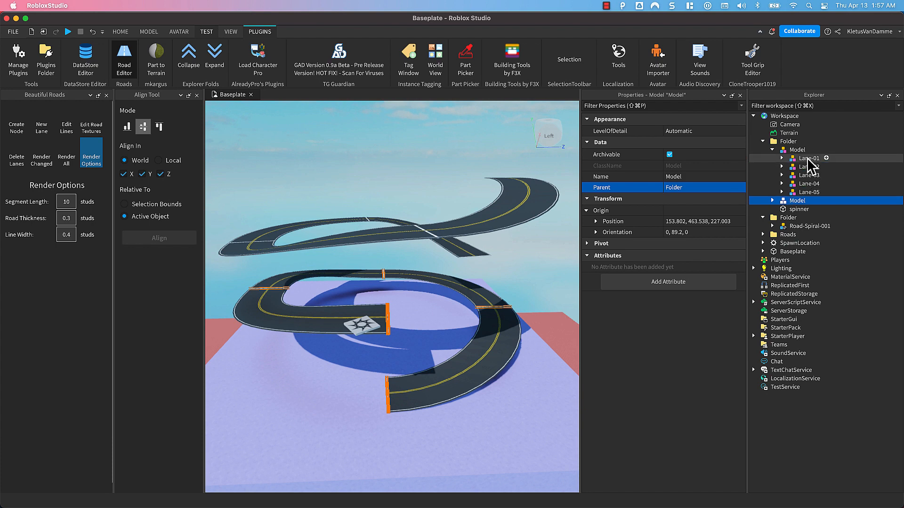
# - Select Lane-01 through Lane-05 of the duplicated model together and rotate them around the vertical axis
pyautogui.click(808, 159)
pyautogui.keyDown('shift'); pyautogui.click(808, 192); pyautogui.keyUp('shift')
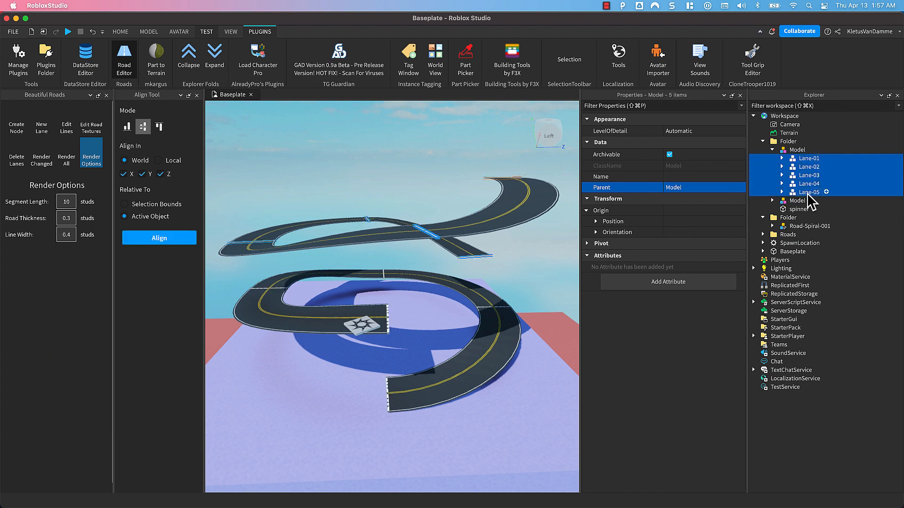
pyautogui.press('super+4')
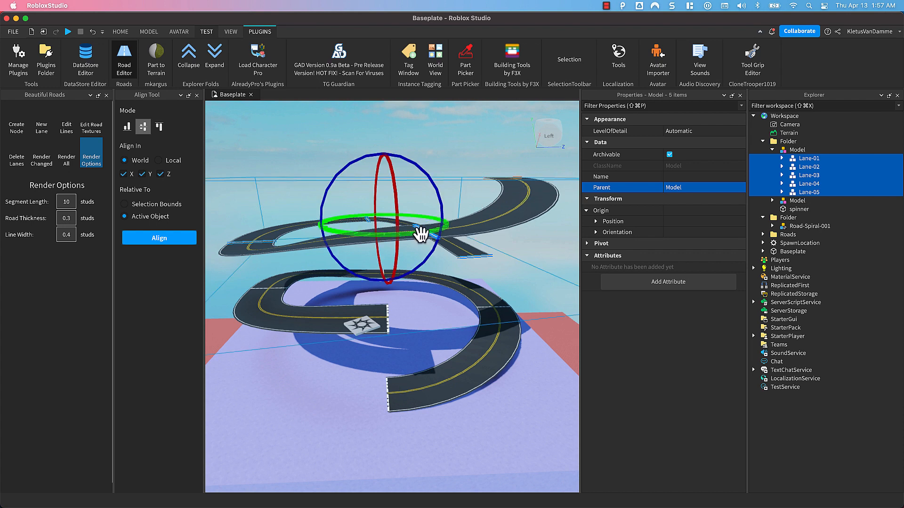
pyautogui.moveTo(420, 234); pyautogui.dragTo(405, 256, button='right')
pyautogui.moveTo(423, 261); pyautogui.dragTo(346, 253)
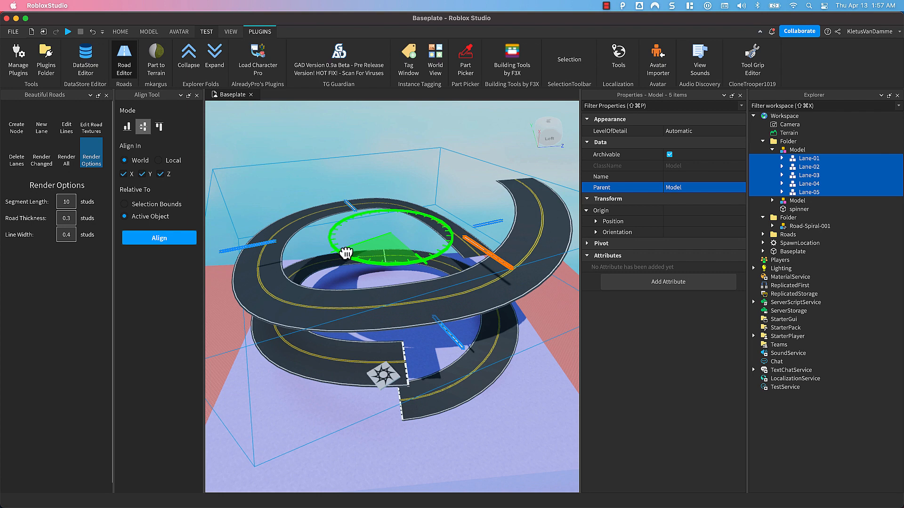
pyautogui.moveTo(343, 252); pyautogui.dragTo(322, 245)
pyautogui.moveTo(349, 283); pyautogui.dragTo(344, 265, button='middle')
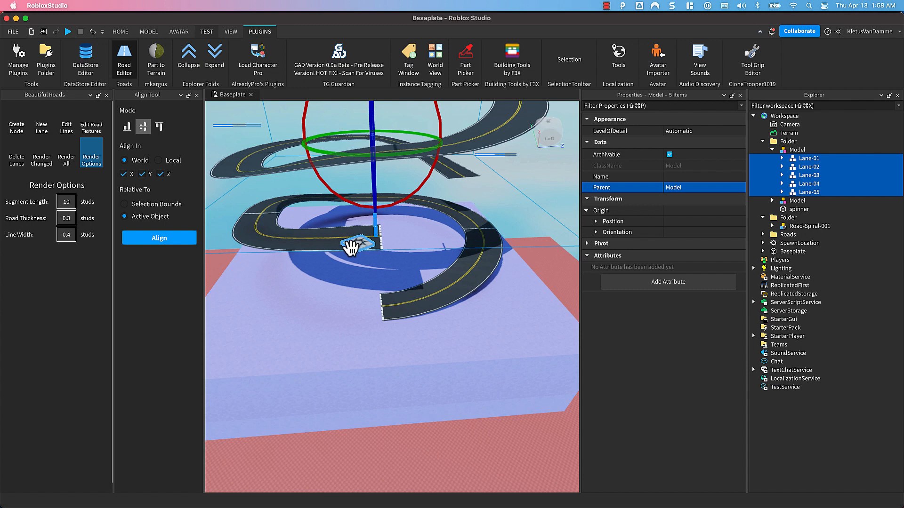
# - Try to lower the five selected lanes vertically, and render all roads from their rotated nodes
pyautogui.press('super+2')
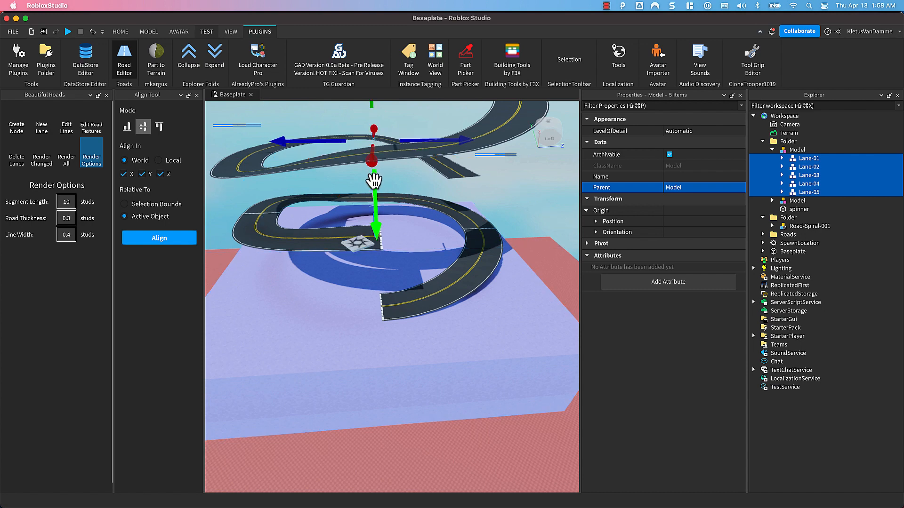
pyautogui.moveTo(375, 180); pyautogui.dragTo(375, 251)
pyautogui.moveTo(375, 251); pyautogui.dragTo(333, 238, button='right')
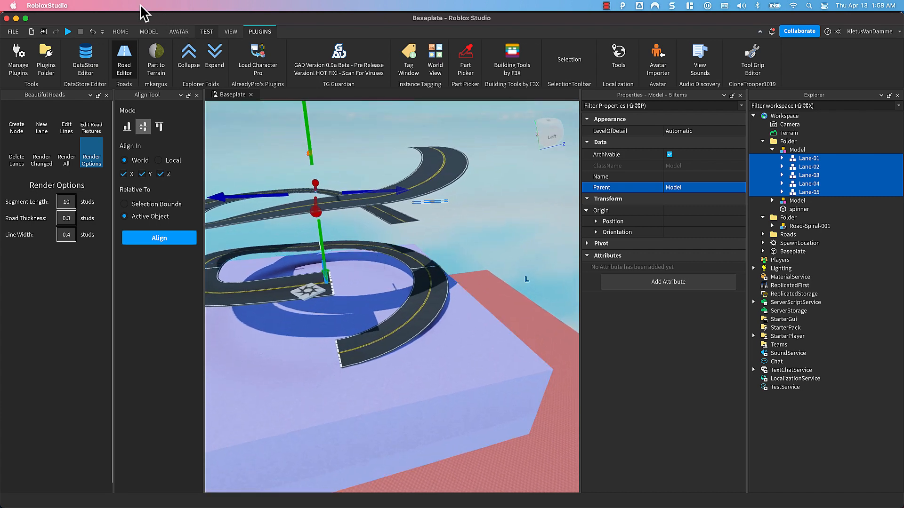
pyautogui.click(148, 31)
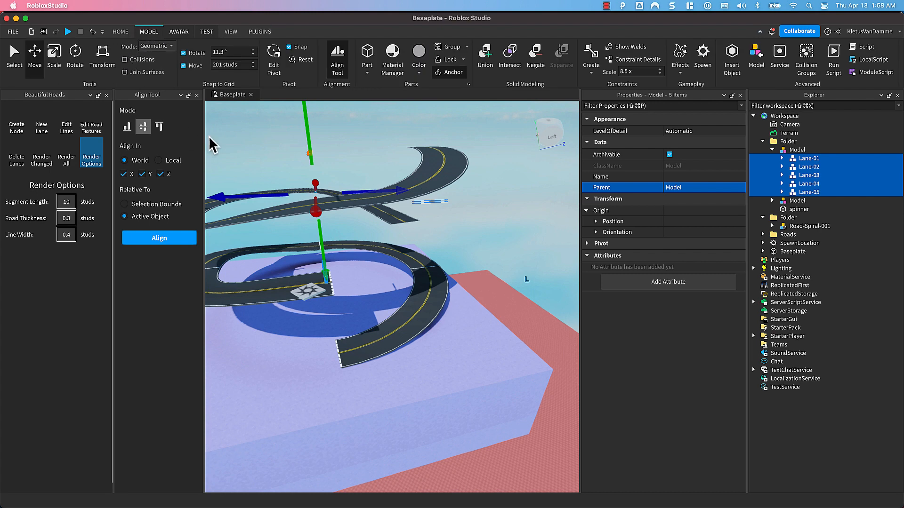
pyautogui.moveTo(344, 234); pyautogui.dragTo(344, 236, button='right')
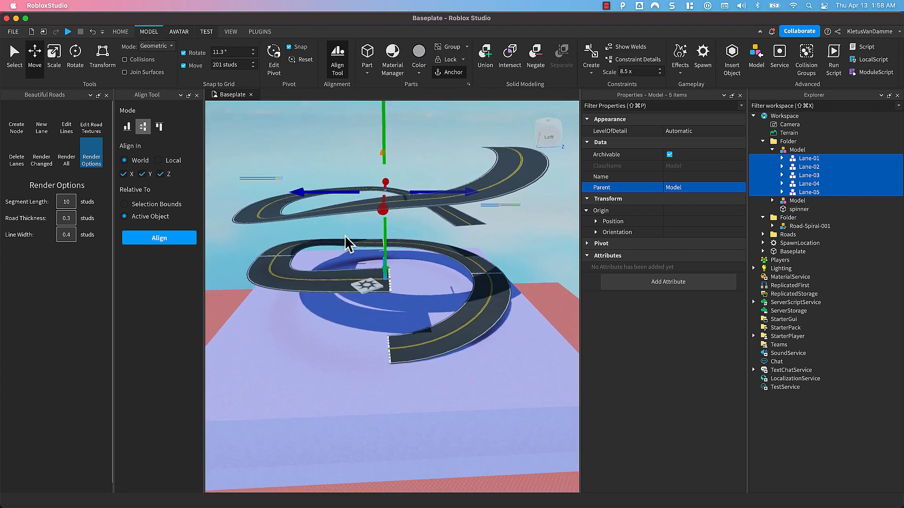
pyautogui.click(65, 158)
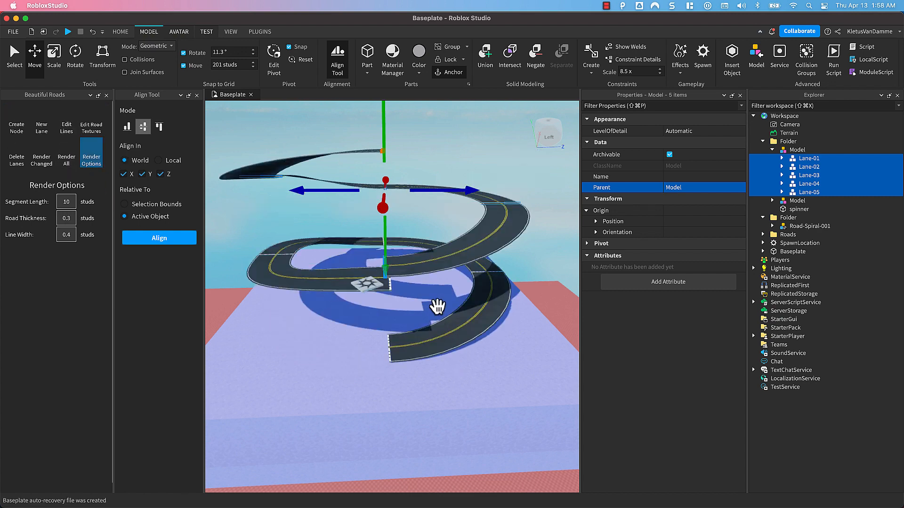
# - Examine the spiral from several angles, checking how the duplicated turn's first node lines up with the original road's end node
pyautogui.moveTo(433, 306); pyautogui.dragTo(432, 285, button='right')
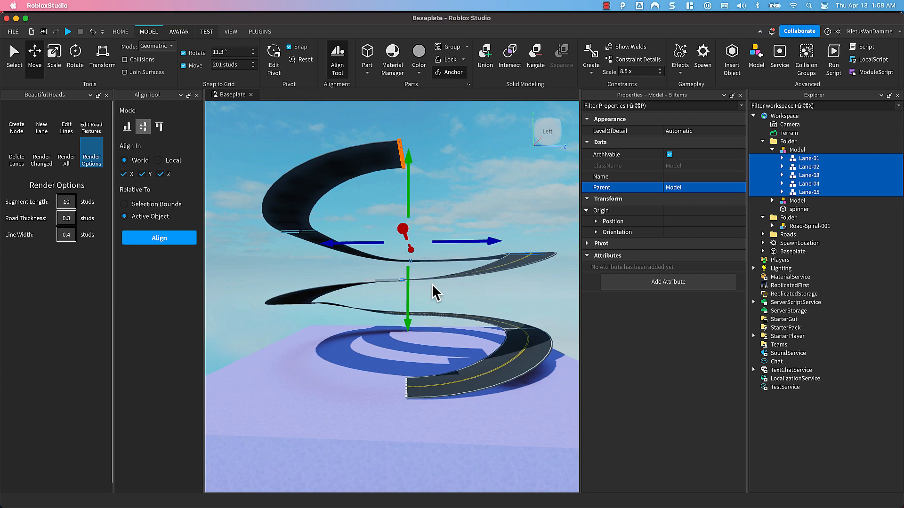
pyautogui.scroll(10, 440, 286)
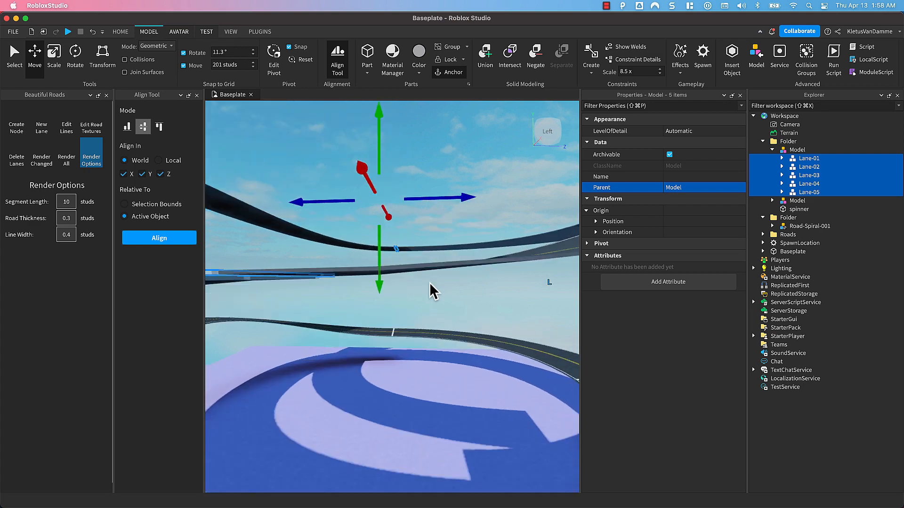
pyautogui.press('a')
pyautogui.press('a')
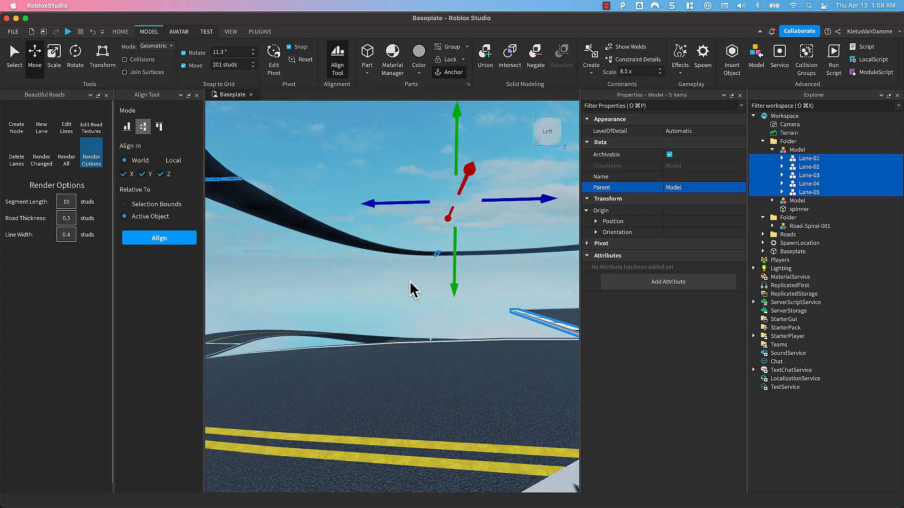
pyautogui.moveTo(410, 281); pyautogui.dragTo(410, 283, button='right')
pyautogui.press('w')
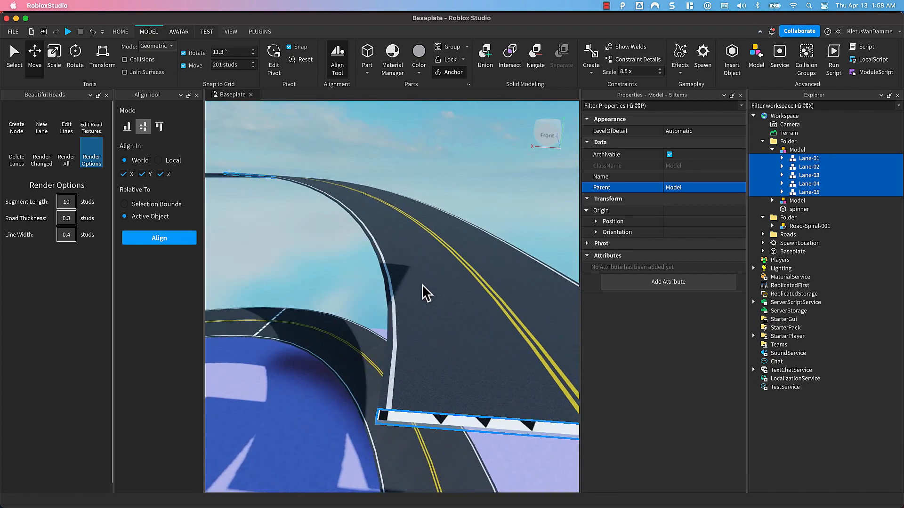
pyautogui.scroll(-5, 422, 309)
pyautogui.press('d')
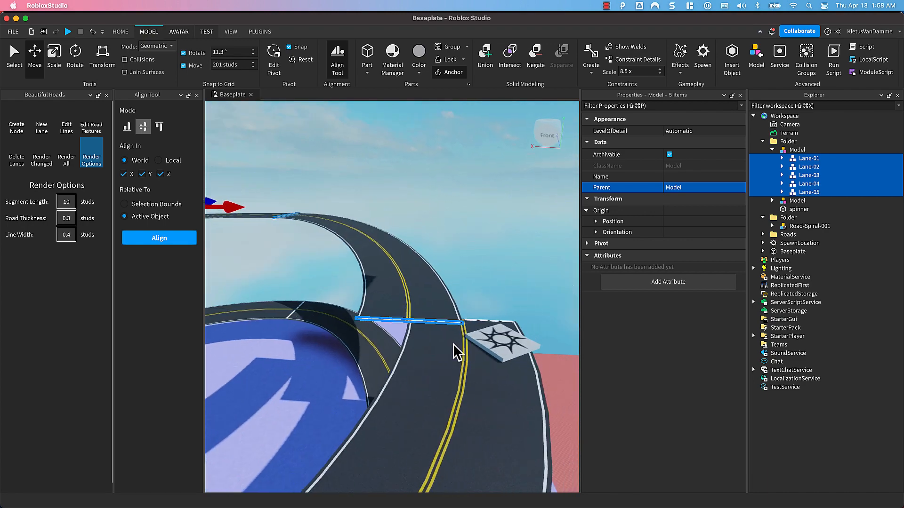
pyautogui.scroll(-6, 455, 352)
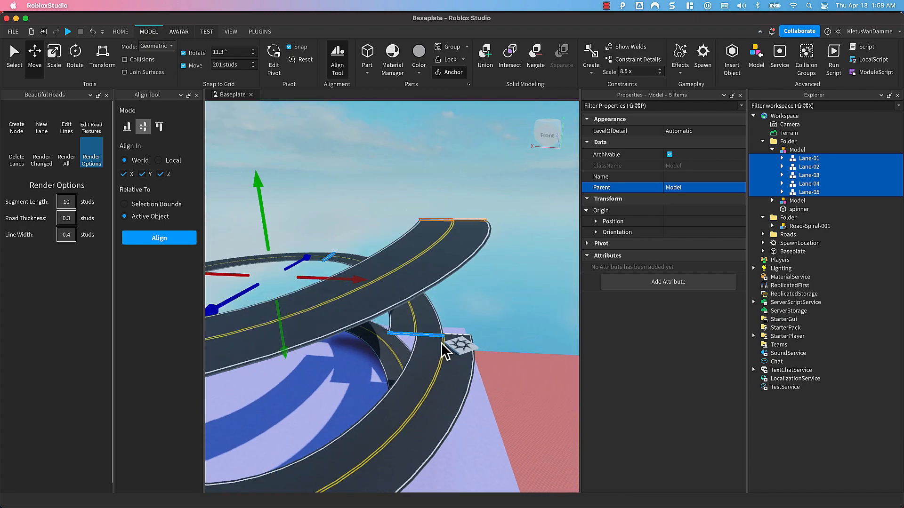
pyautogui.moveTo(444, 347); pyautogui.dragTo(444, 346, button='right')
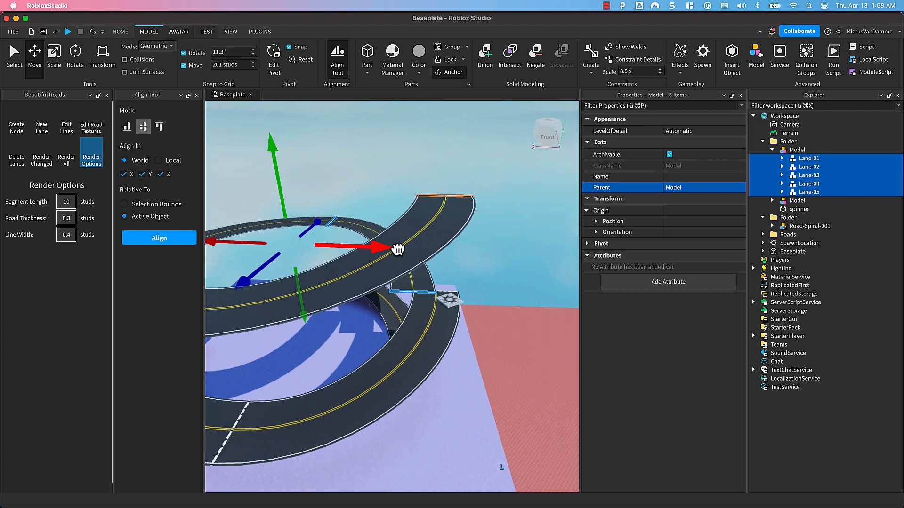
# - Try shifting the five selected lanes along the X axis, and set the snap increments to 15° for rotation and 1 stud for movement
pyautogui.moveTo(397, 244); pyautogui.dragTo(431, 259)
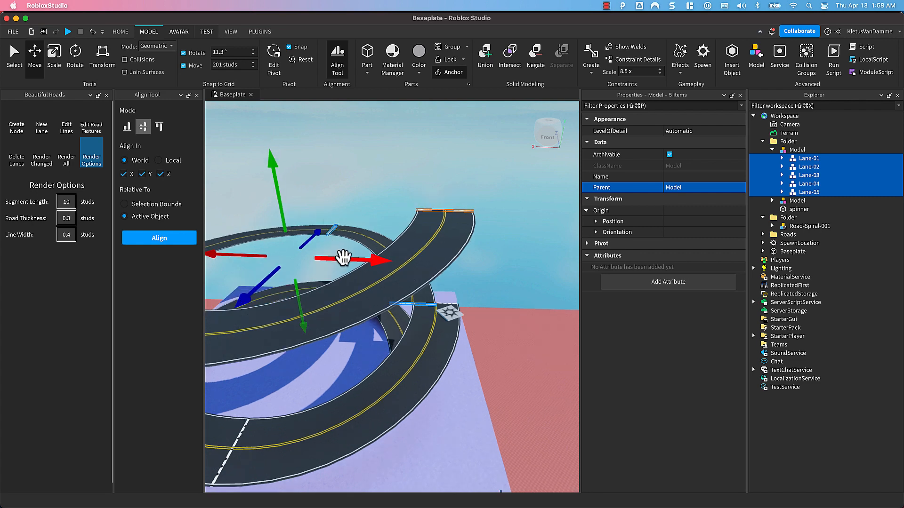
pyautogui.moveTo(347, 256); pyautogui.dragTo(494, 264)
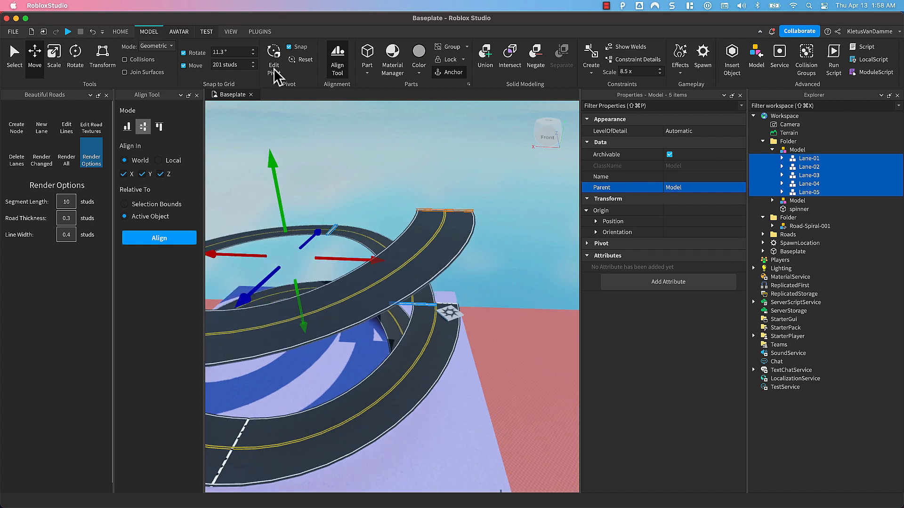
pyautogui.click(222, 64)
pyautogui.press('Return')
pyautogui.click(225, 53)
pyautogui.press('Tab')
pyautogui.click(225, 53)
pyautogui.click(243, 55)
pyautogui.press('BackSpace')
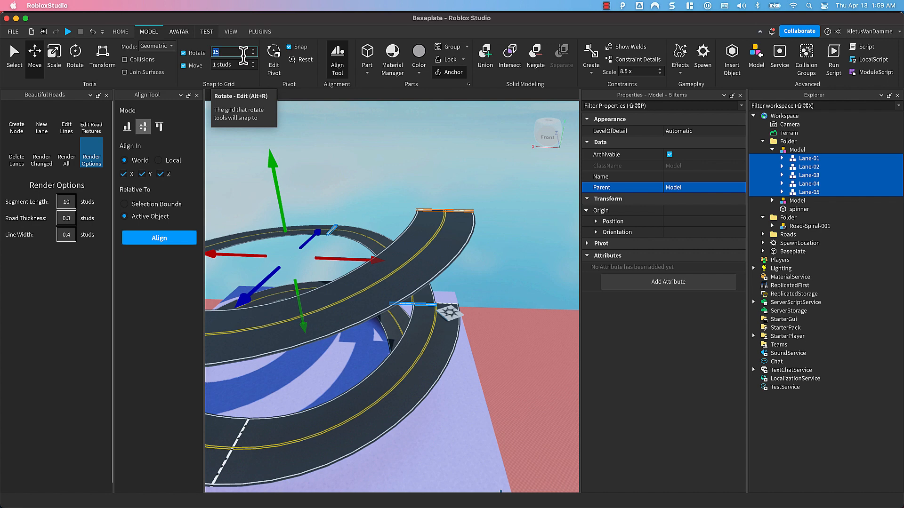
pyautogui.press('Tab')
pyautogui.press('Tab')
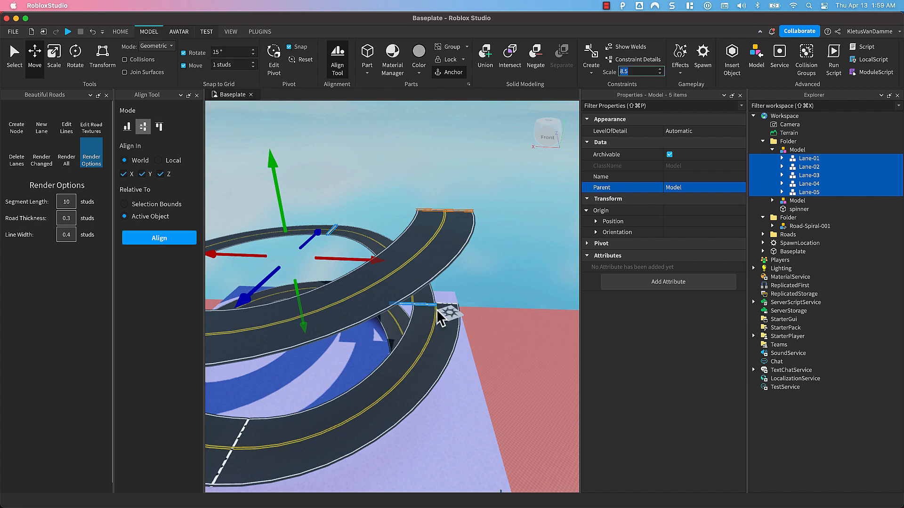
# - Move the five duplicated lanes along the X axis until their starting node lines up with the original road's end node
pyautogui.moveTo(421, 348); pyautogui.dragTo(422, 349, button='right')
pyautogui.scroll(5, 503, 306)
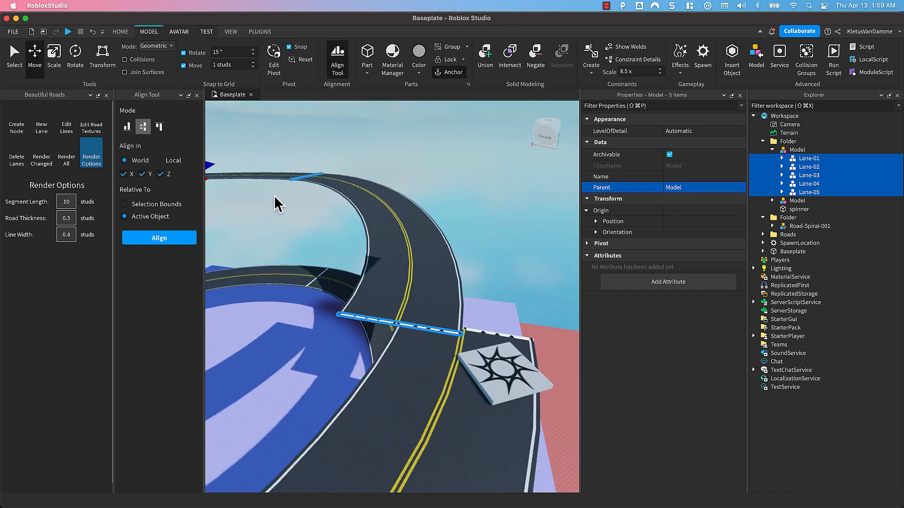
pyautogui.scroll(-5, 278, 203)
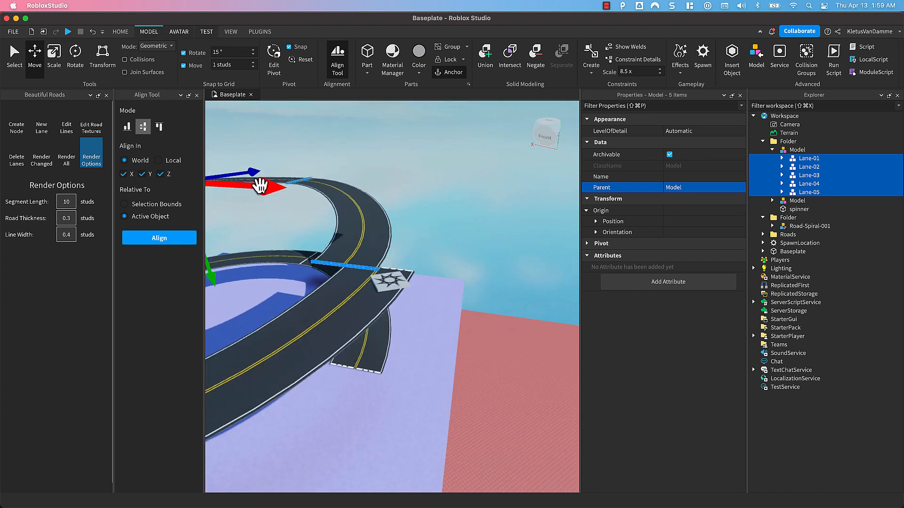
pyautogui.moveTo(260, 186); pyautogui.dragTo(317, 205)
pyautogui.moveTo(309, 199); pyautogui.dragTo(284, 202)
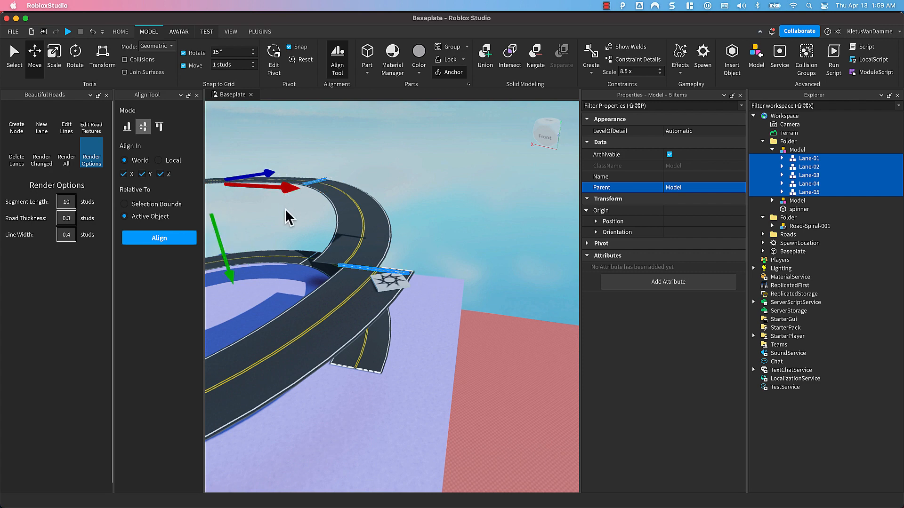
# - Render all roads with the shifted lanes and check the joint between the two turns from the side
pyautogui.click(70, 152)
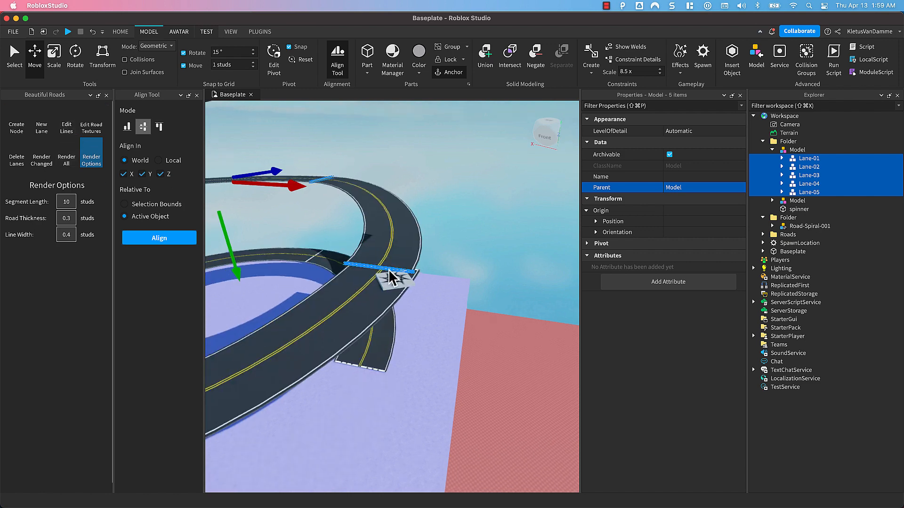
pyautogui.moveTo(390, 269); pyautogui.dragTo(363, 264, button='right')
pyautogui.press('d')
pyautogui.press('d')
pyautogui.scroll(3, 358, 261)
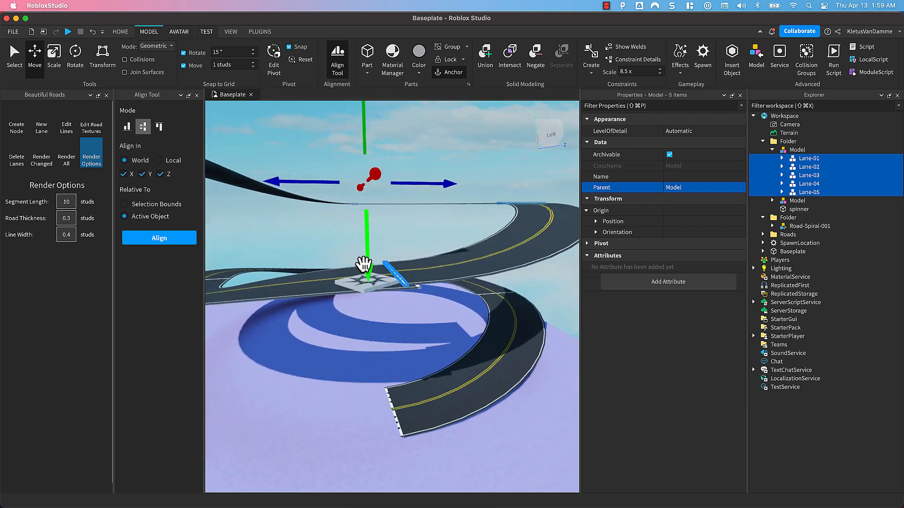
# - Align the two lane models in world space on the X, Y and Z axes relative to the active object
pyautogui.scroll(4, 367, 266)
pyautogui.press('d')
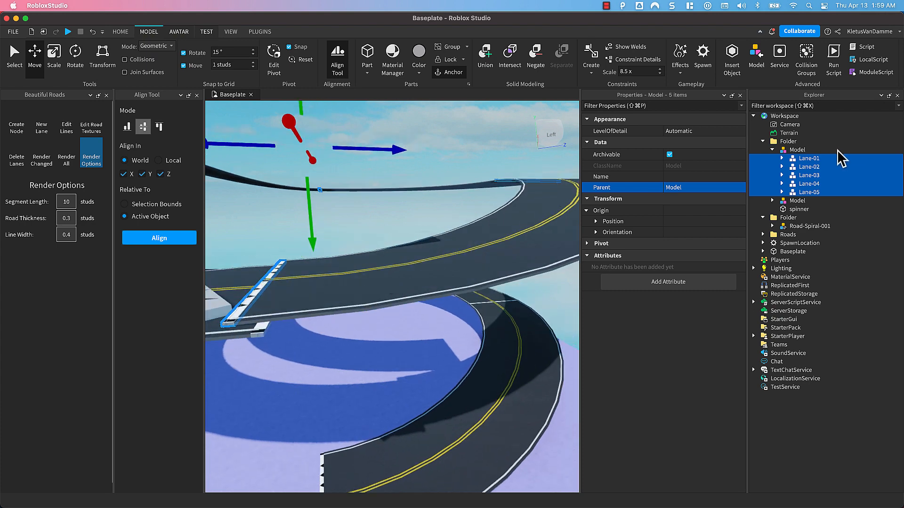
pyautogui.click(798, 150)
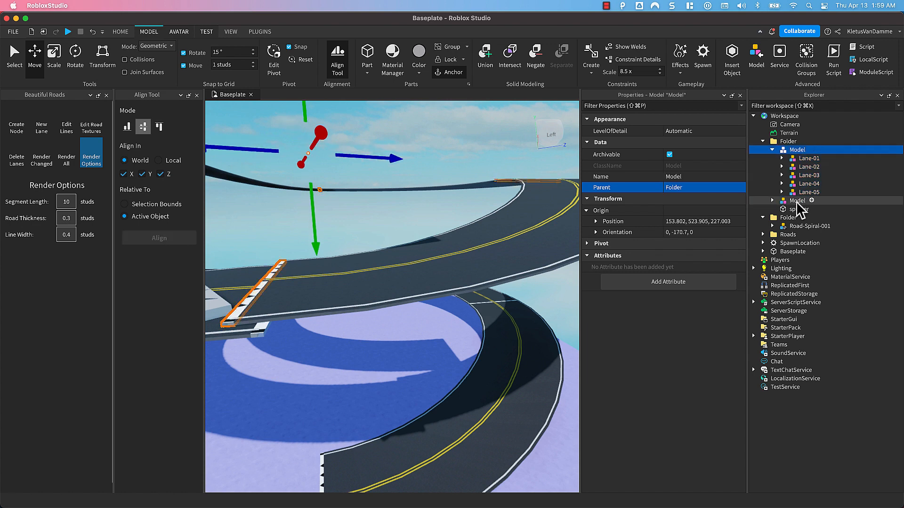
pyautogui.keyDown('super'); pyautogui.click(797, 203); pyautogui.keyUp('super')
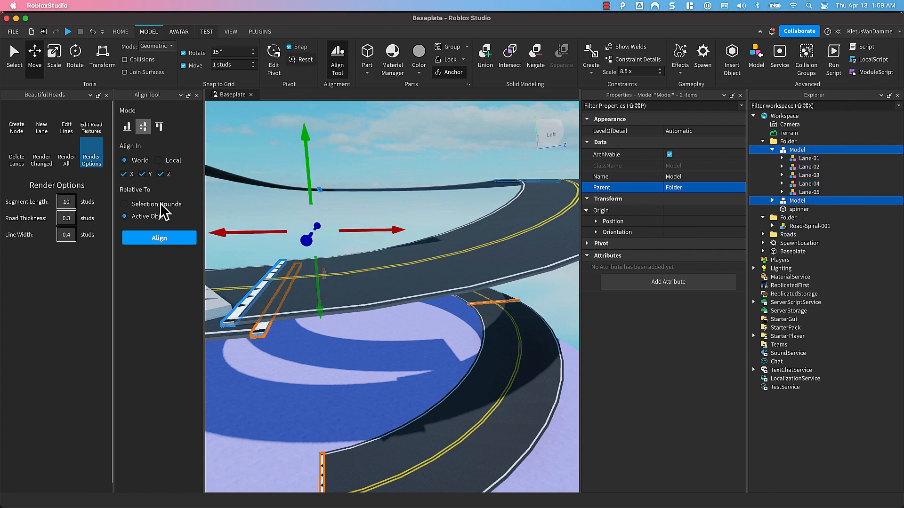
pyautogui.click(160, 239)
pyautogui.click(157, 240)
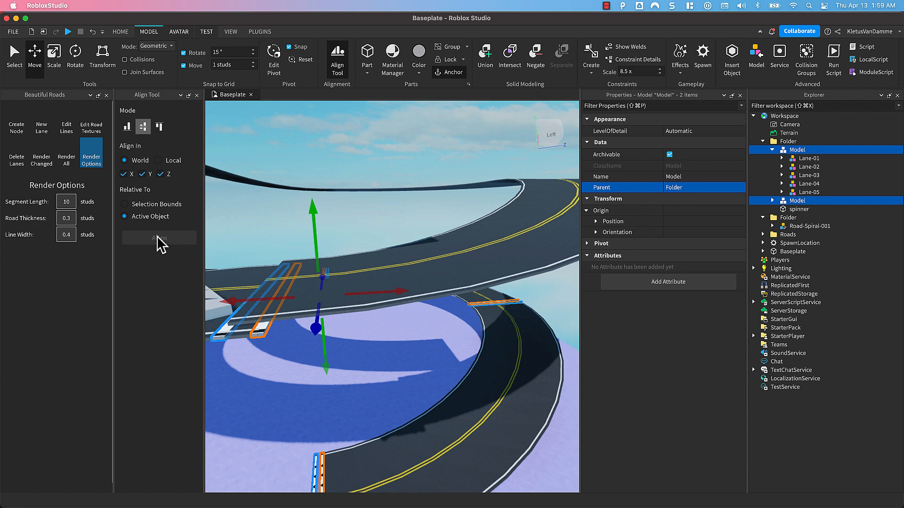
# - Compare the node positions of the two aligned lane models and render all roads
pyautogui.scroll(-10, 374, 225)
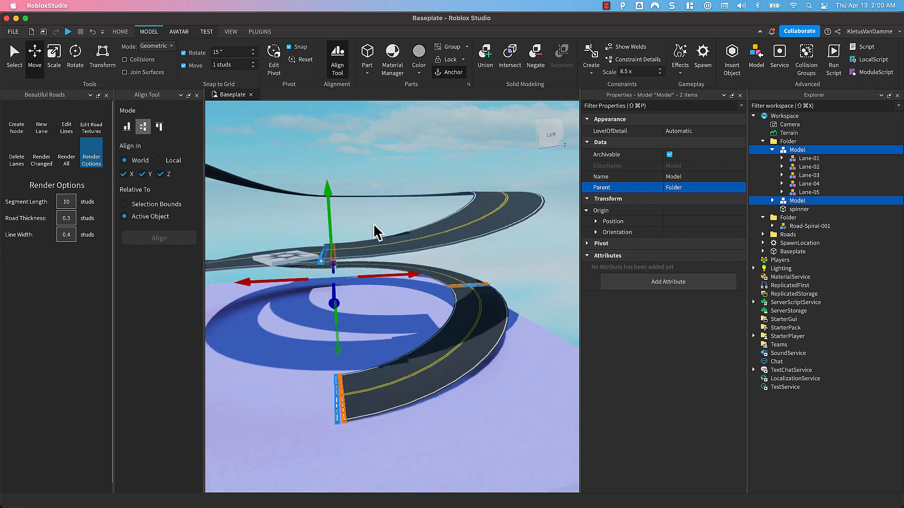
pyautogui.moveTo(374, 224)
pyautogui.mouseDown(button='right')
pyautogui.moveTo(382, 228)
pyautogui.moveTo(376, 240)
pyautogui.mouseUp(button='right')
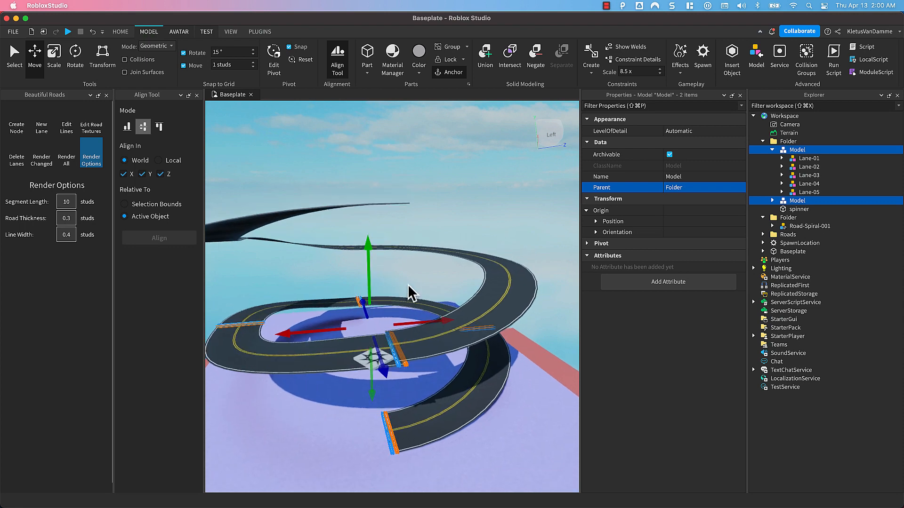
pyautogui.doubleClick(796, 201)
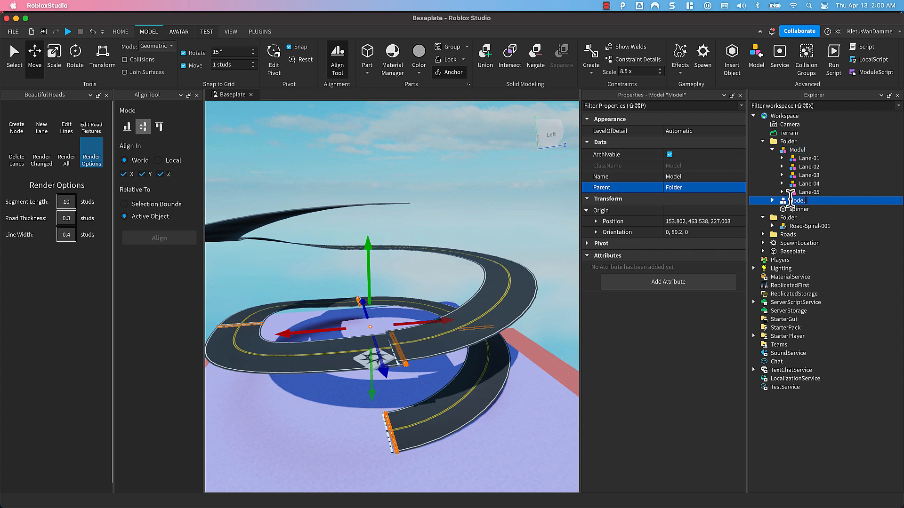
pyautogui.click(799, 151)
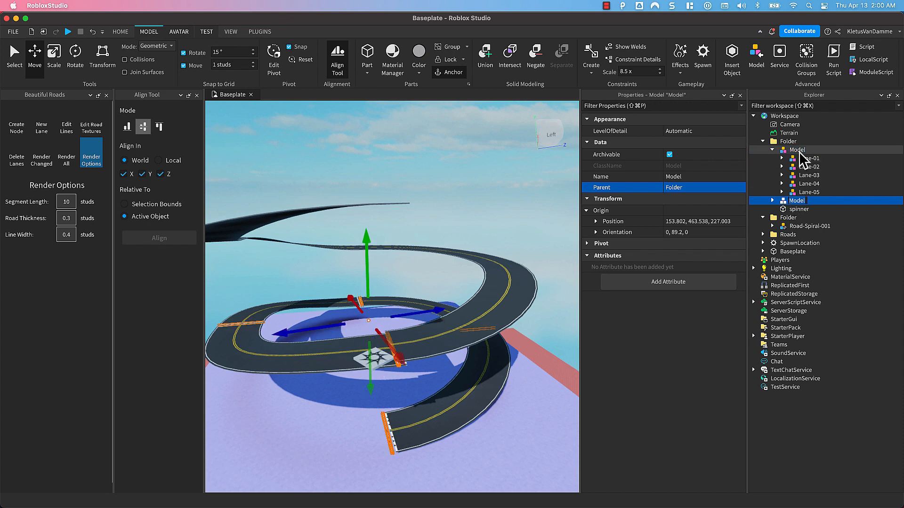
pyautogui.click(797, 201)
pyautogui.scroll(3, 422, 330)
pyautogui.scroll(5, 408, 333)
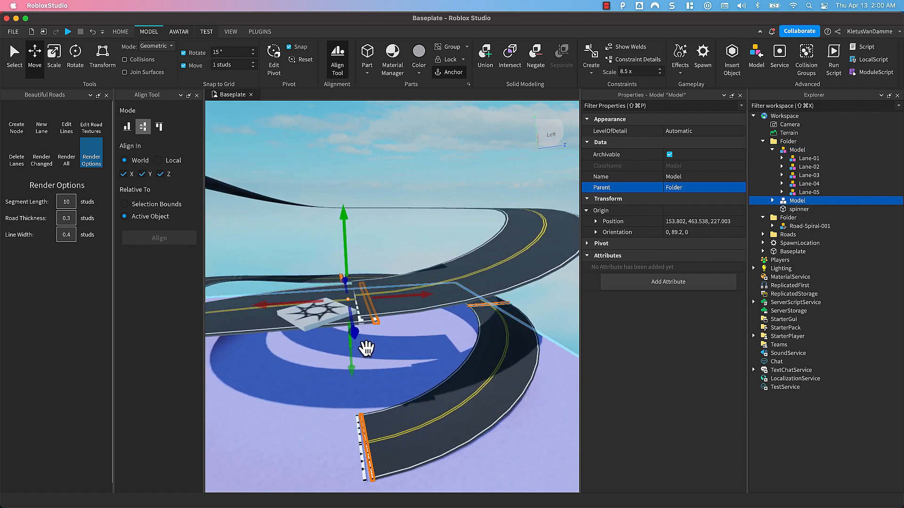
pyautogui.moveTo(399, 297)
pyautogui.mouseDown()
pyautogui.moveTo(418, 297)
pyautogui.moveTo(387, 300)
pyautogui.moveTo(401, 306)
pyautogui.mouseUp()
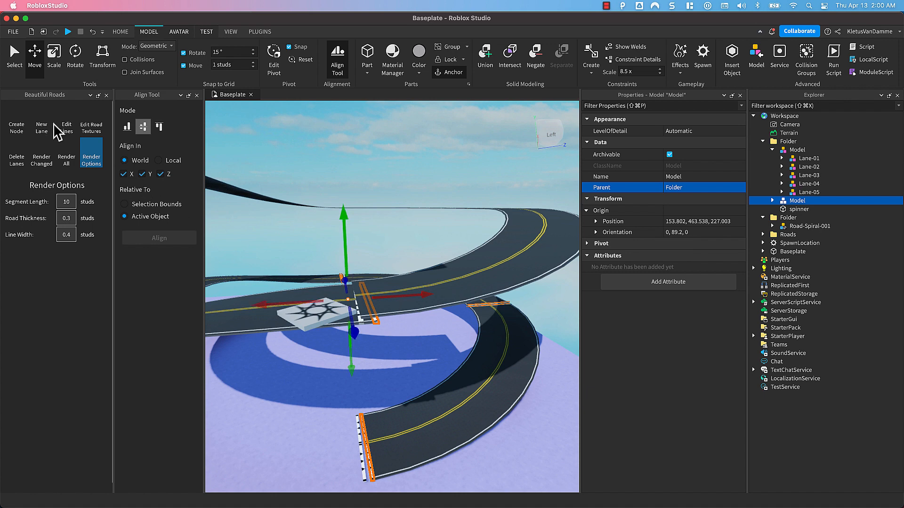
pyautogui.click(65, 159)
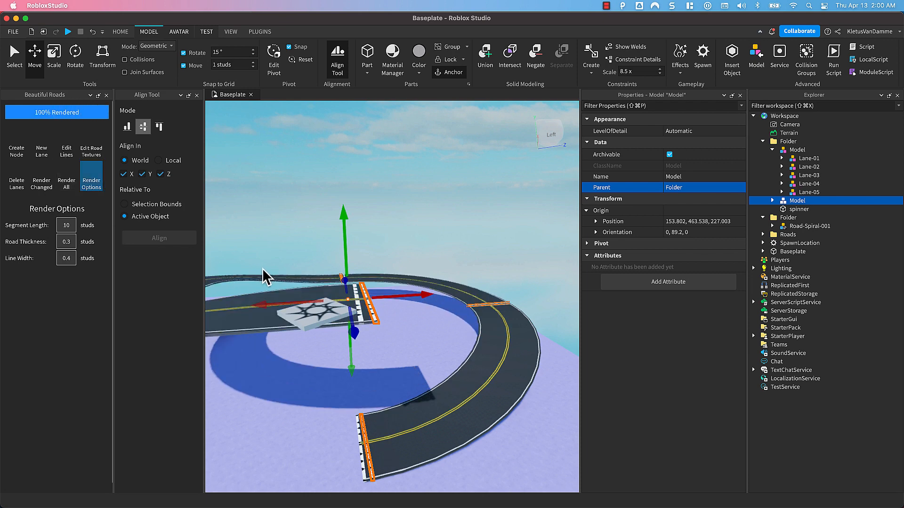
# - Check the rendered turn from several angles and delete the second lane model in the folder
pyautogui.scroll(-1, 392, 313)
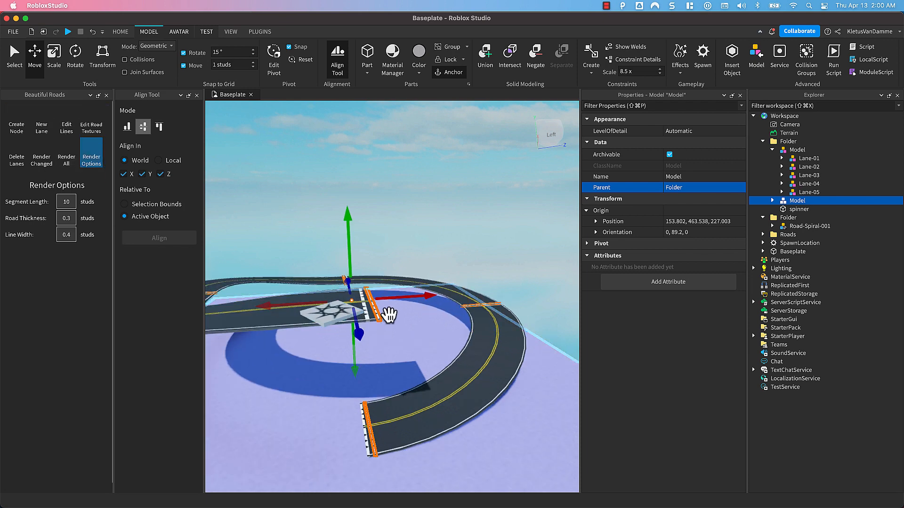
pyautogui.moveTo(390, 314); pyautogui.dragTo(384, 338, button='right')
pyautogui.scroll(2, 384, 338)
pyautogui.scroll(-6, 384, 338)
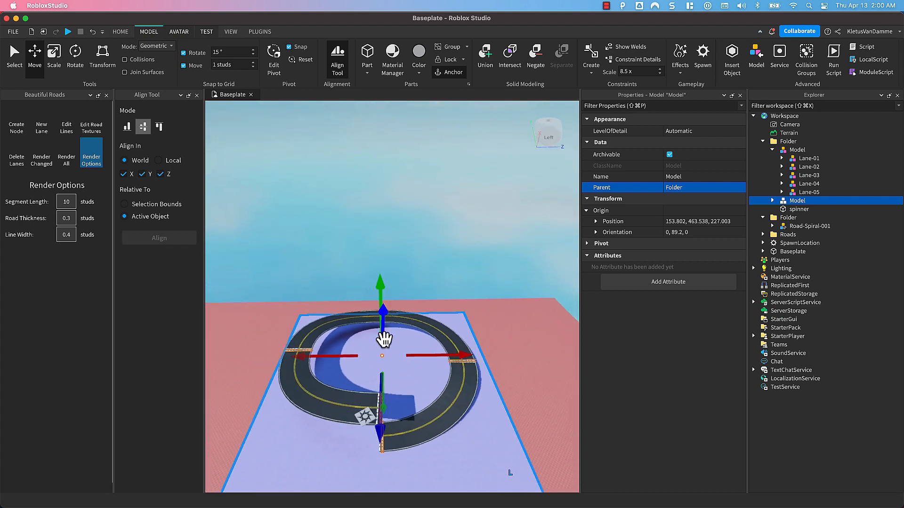
pyautogui.moveTo(384, 339); pyautogui.dragTo(384, 342, button='right')
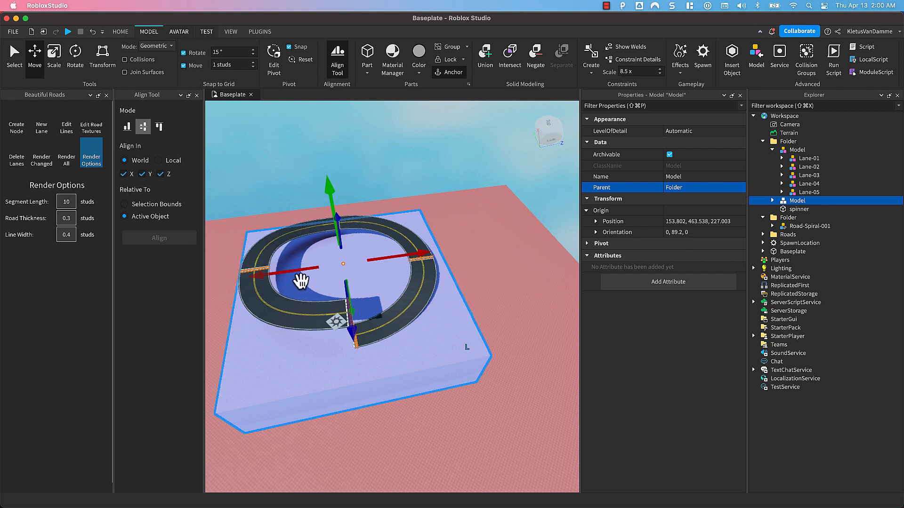
pyautogui.scroll(3, 301, 280)
pyautogui.scroll(5, 308, 272)
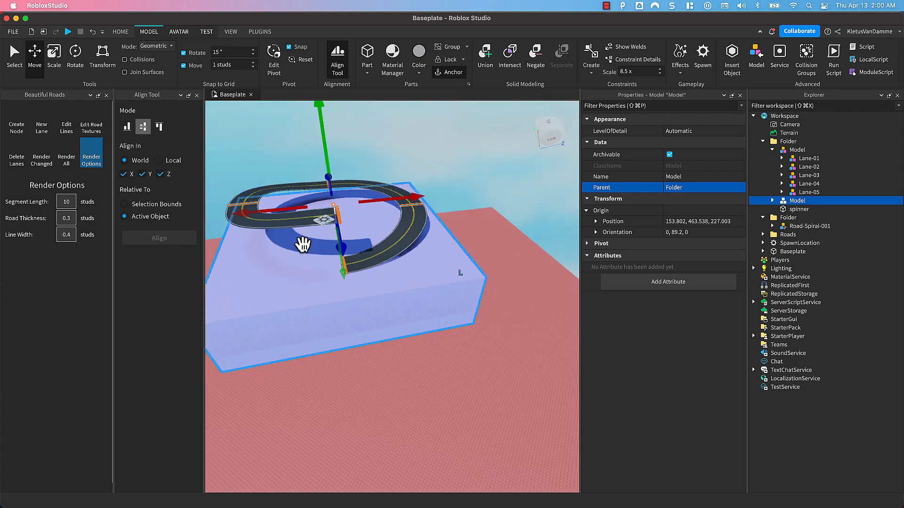
pyautogui.scroll(2, 302, 244)
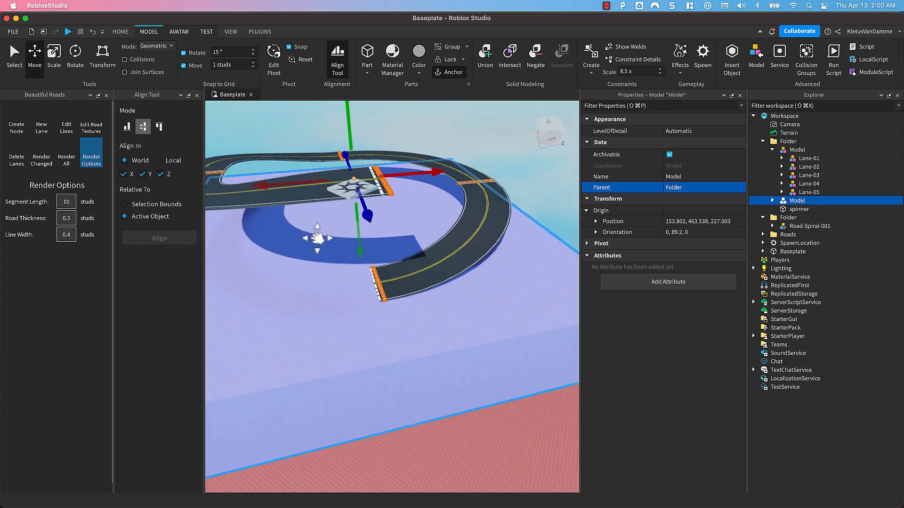
pyautogui.moveTo(319, 238); pyautogui.dragTo(312, 239, button='middle')
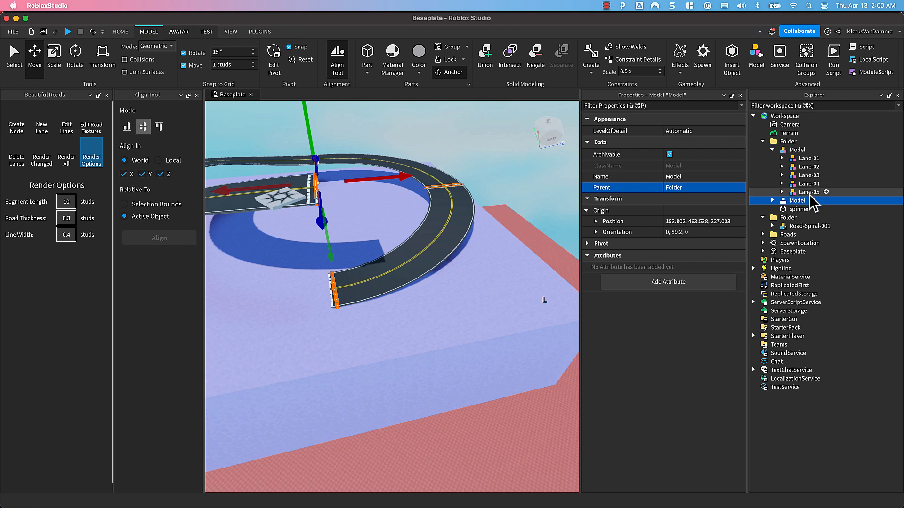
pyautogui.press('Delete')
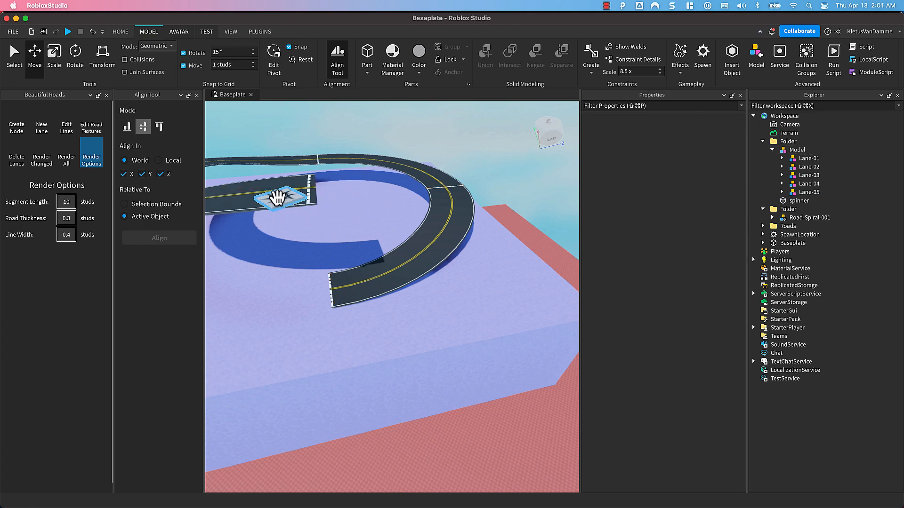
# - Move the SpawnLocation off the road onto the base below and render all roads
pyautogui.click(276, 264)
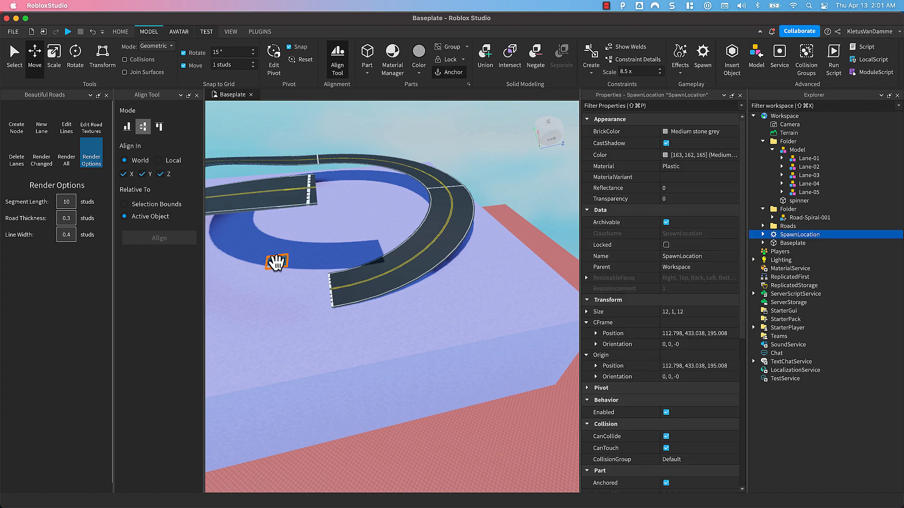
pyautogui.click(65, 160)
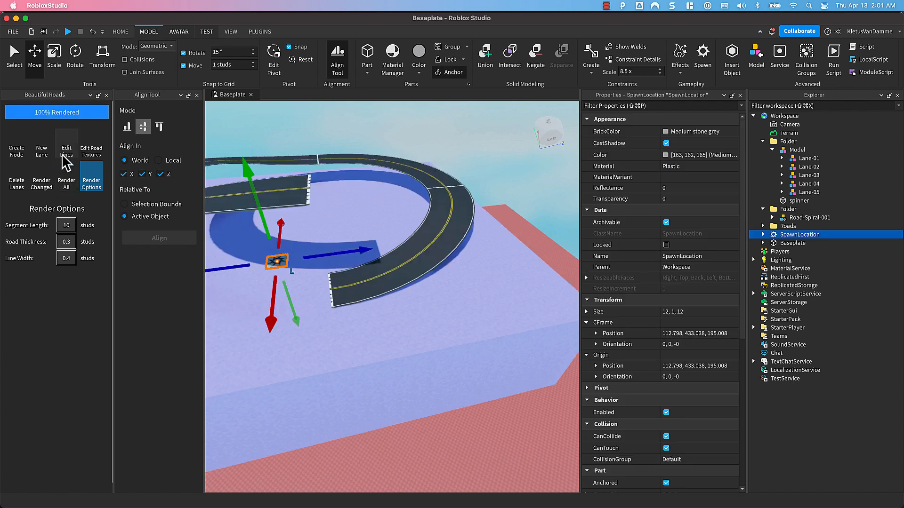
# - Turn on Collisions for moving parts, and duplicate the remaining lane model as a test, deleting that copy again
pyautogui.click(797, 149)
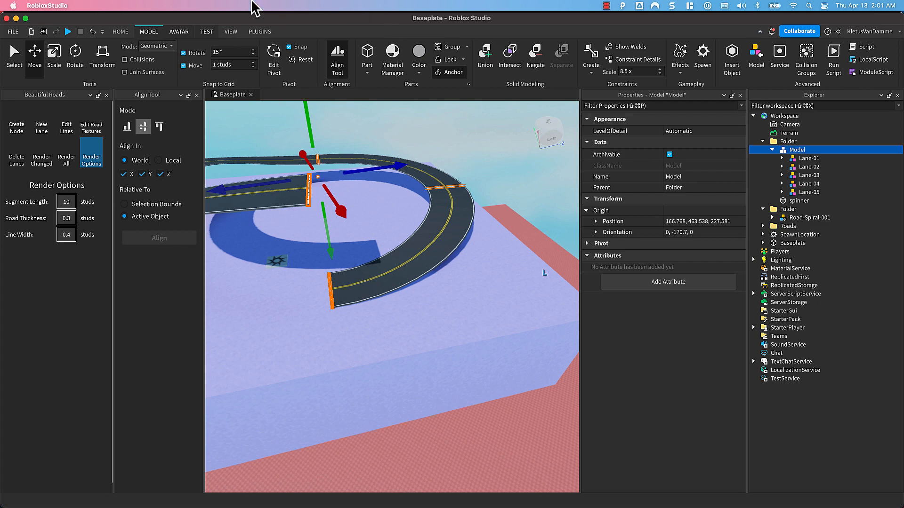
pyautogui.click(133, 58)
pyautogui.press('super+d')
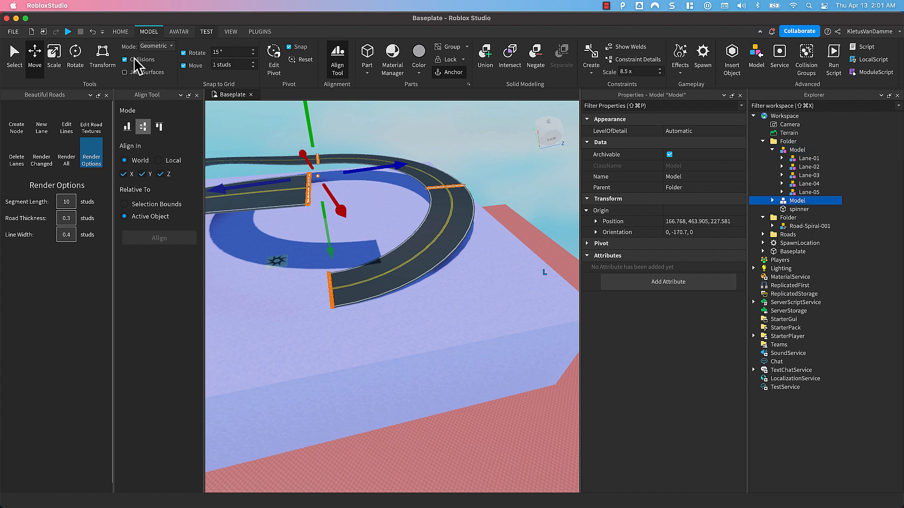
pyautogui.press('Delete')
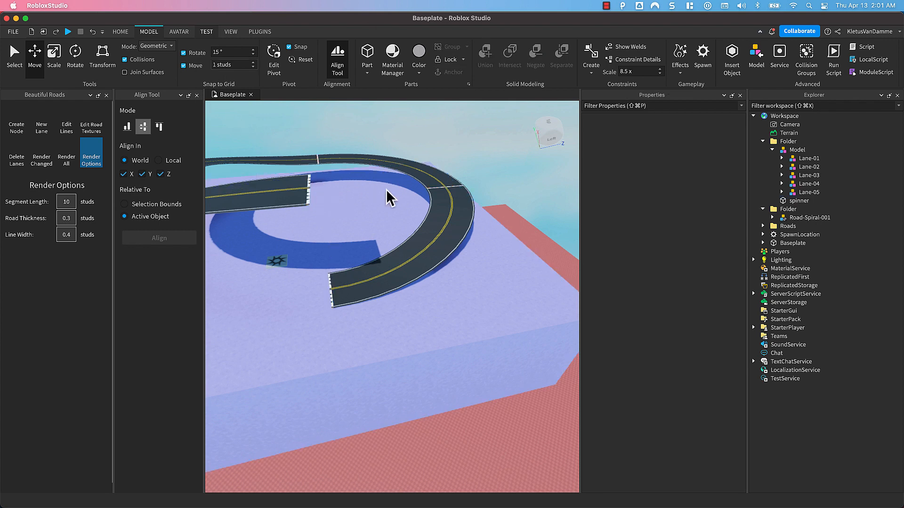
# - Duplicate the remaining lane model and raise the copy vertically to a Y position of 516.905
pyautogui.click(798, 150)
pyautogui.press('super+d')
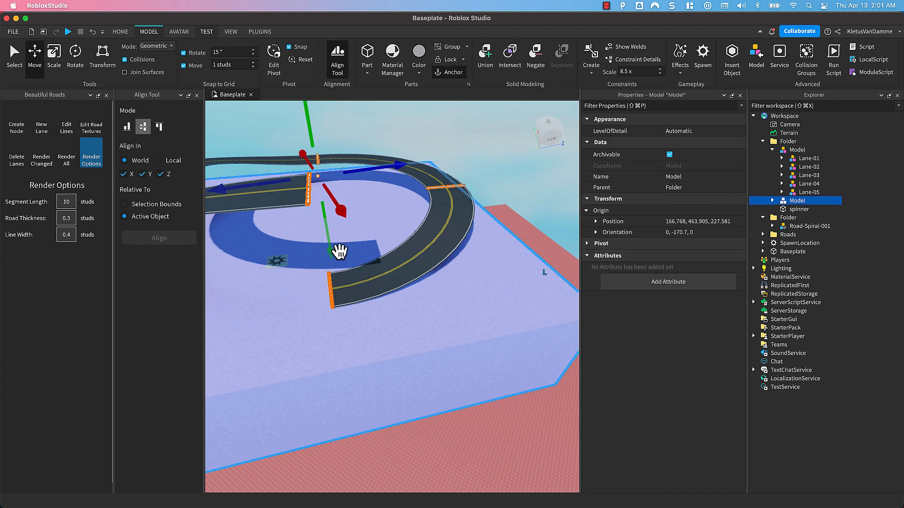
pyautogui.moveTo(332, 252); pyautogui.dragTo(327, 187)
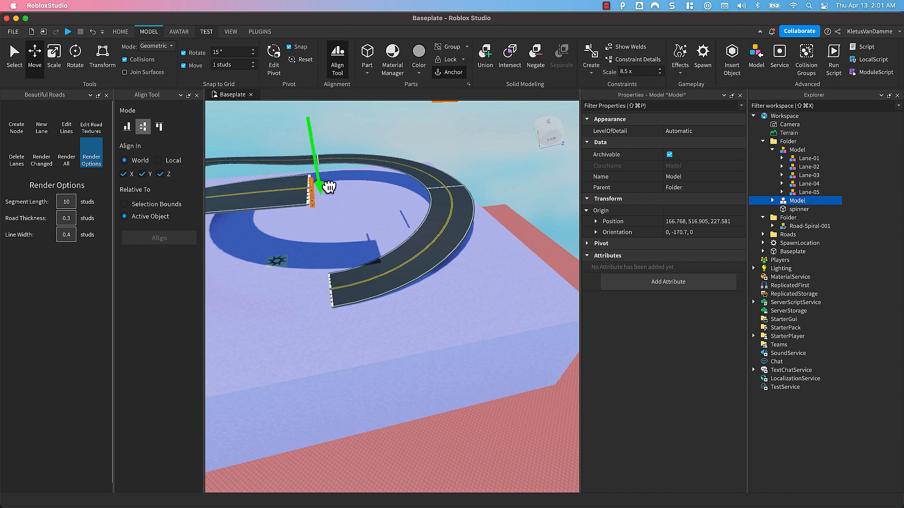
# - Raise the duplicated lane model further to a Y position of 518.905, level with the lower turn's end node
pyautogui.press('f')
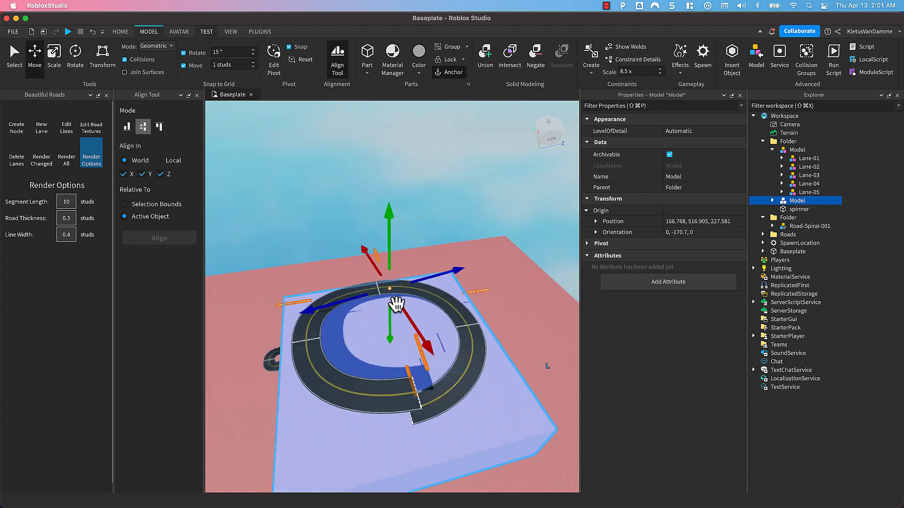
pyautogui.scroll(4, 408, 316)
pyautogui.moveTo(413, 319); pyautogui.dragTo(416, 300, button='middle')
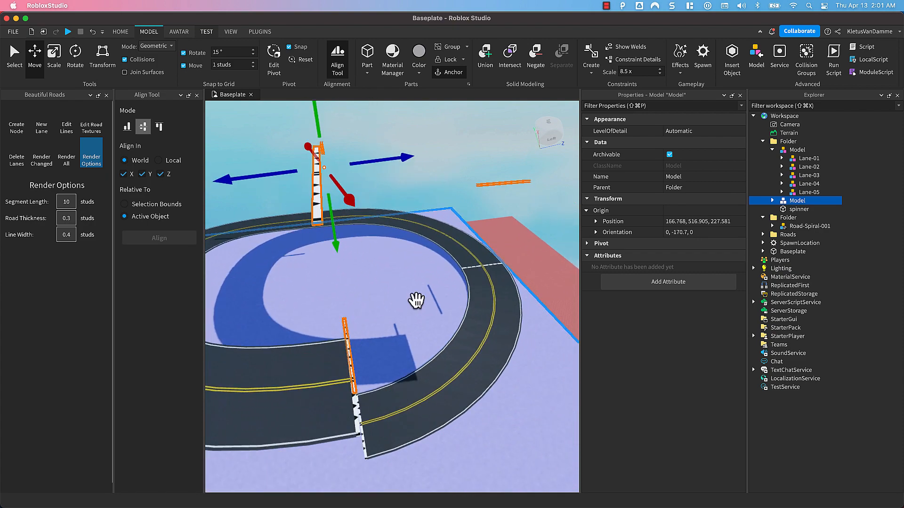
pyautogui.scroll(5, 416, 296)
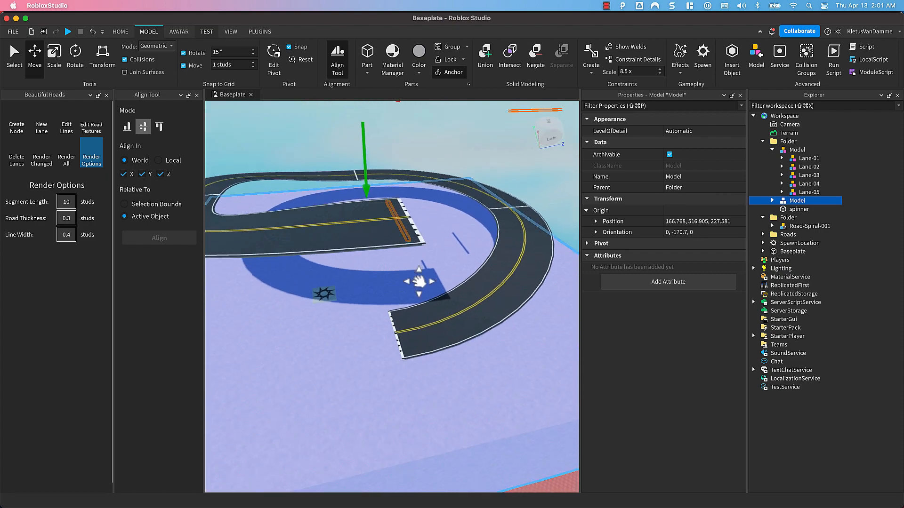
pyautogui.moveTo(418, 281); pyautogui.dragTo(406, 266, button='right')
pyautogui.moveTo(400, 233); pyautogui.dragTo(402, 231)
# - Inspect the raised start node beside the lower turn's end and render all roads
pyautogui.moveTo(407, 238); pyautogui.dragTo(385, 233, button='right')
pyautogui.scroll(6, 386, 247)
pyautogui.scroll(-8, 385, 233)
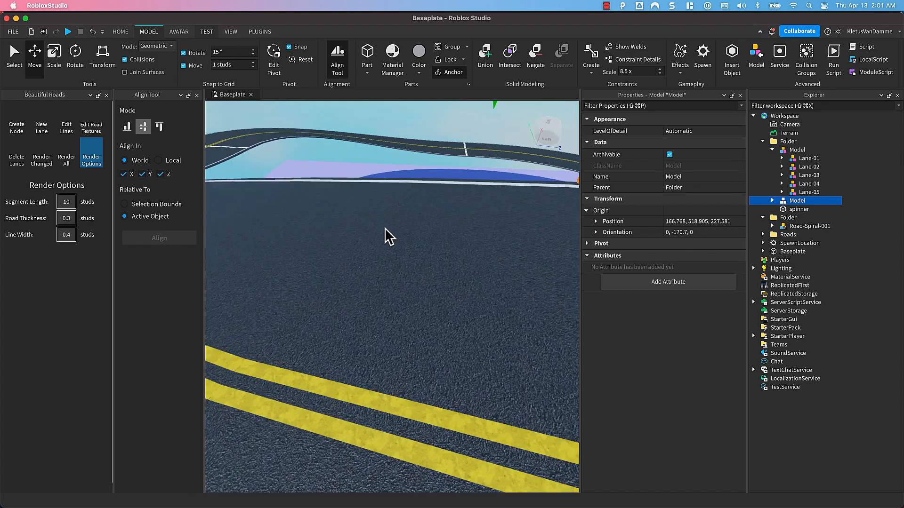
pyautogui.scroll(4, 384, 229)
pyautogui.scroll(-2, 379, 231)
pyautogui.scroll(-2, 380, 231)
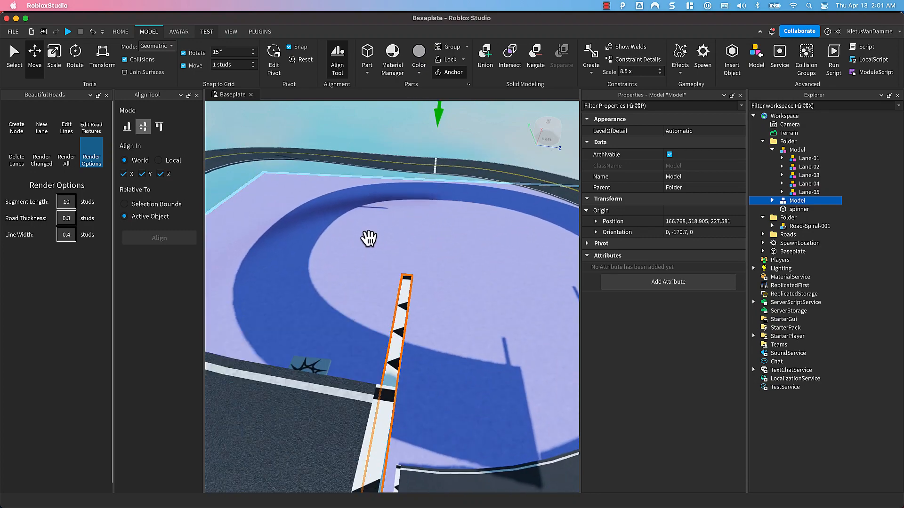
pyautogui.click(68, 157)
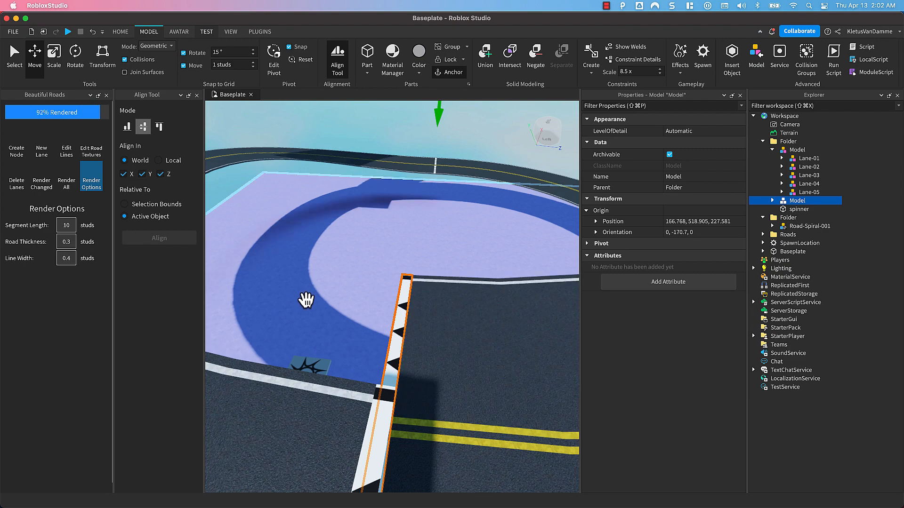
# - Examine the rendered two-turn spiral from above and from the side, checking the joint between the lower and upper turns
pyautogui.moveTo(306, 300); pyautogui.dragTo(304, 299, button='right')
pyautogui.scroll(5, 303, 291)
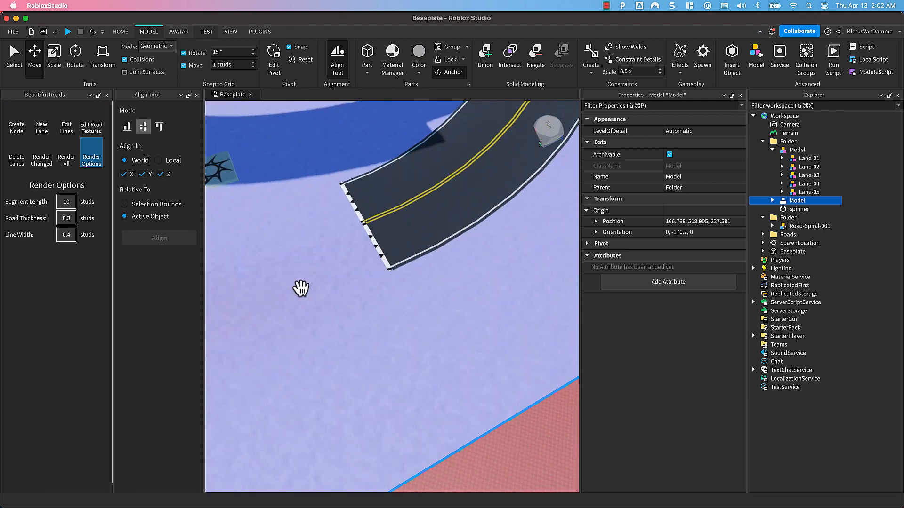
pyautogui.scroll(5, 300, 288)
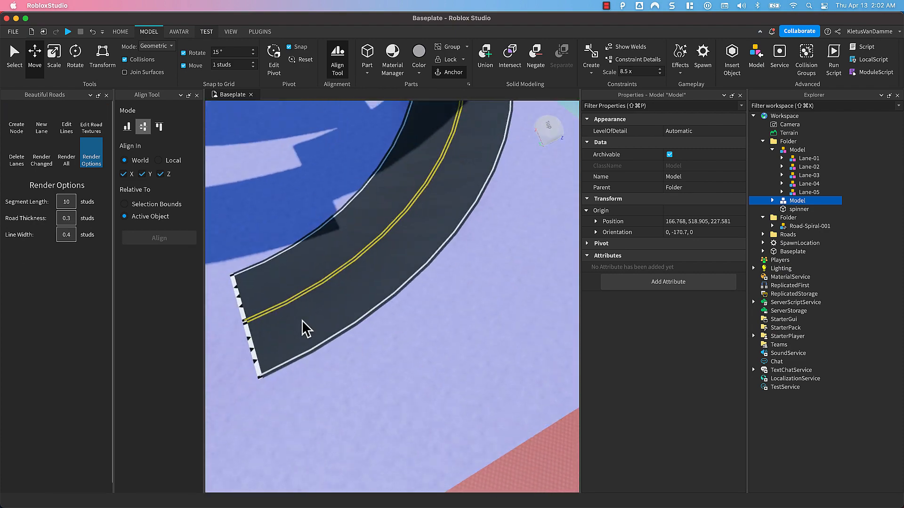
pyautogui.scroll(-5, 302, 321)
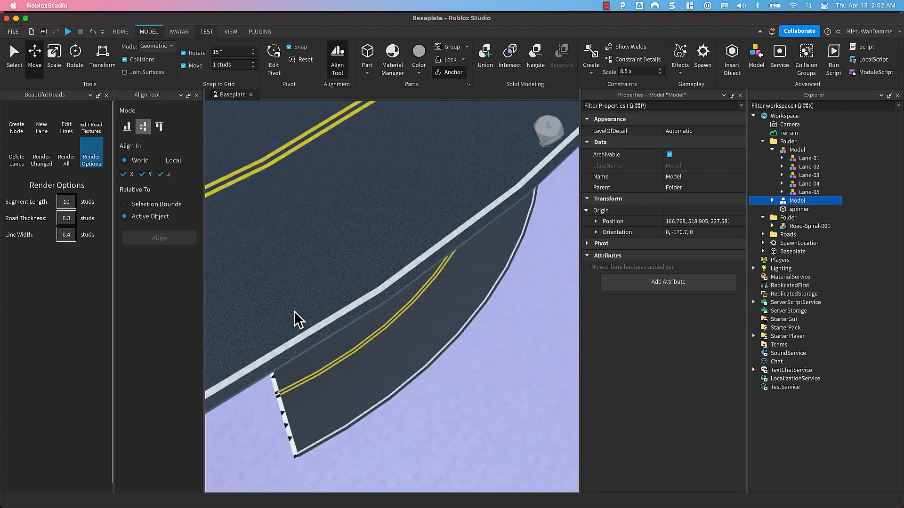
pyautogui.moveTo(295, 312); pyautogui.dragTo(296, 315, button='right')
pyautogui.scroll(-5, 303, 313)
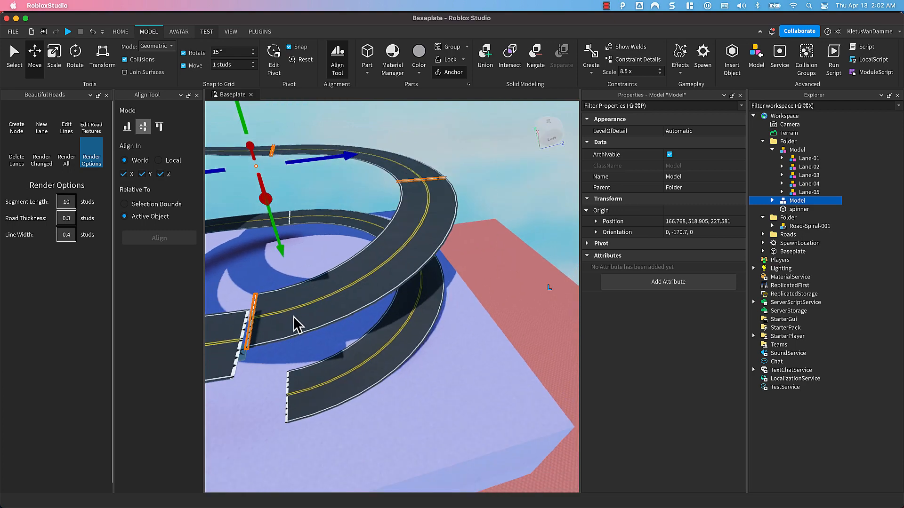
pyautogui.moveTo(293, 317)
pyautogui.mouseDown(button='middle')
pyautogui.moveTo(306, 315)
pyautogui.moveTo(304, 304)
pyautogui.mouseUp(button='middle')
pyautogui.moveTo(304, 304); pyautogui.dragTo(318, 292, button='right')
pyautogui.scroll(-8, 311, 292)
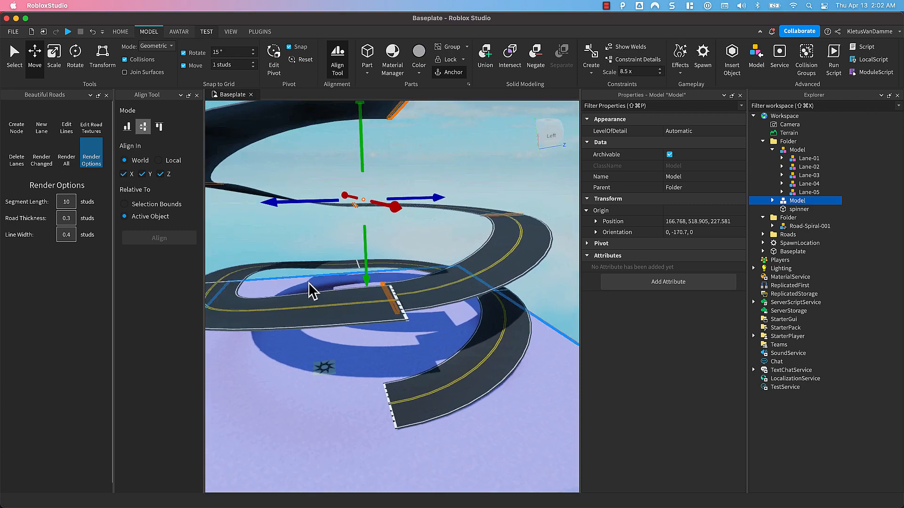
pyautogui.scroll(-2, 317, 278)
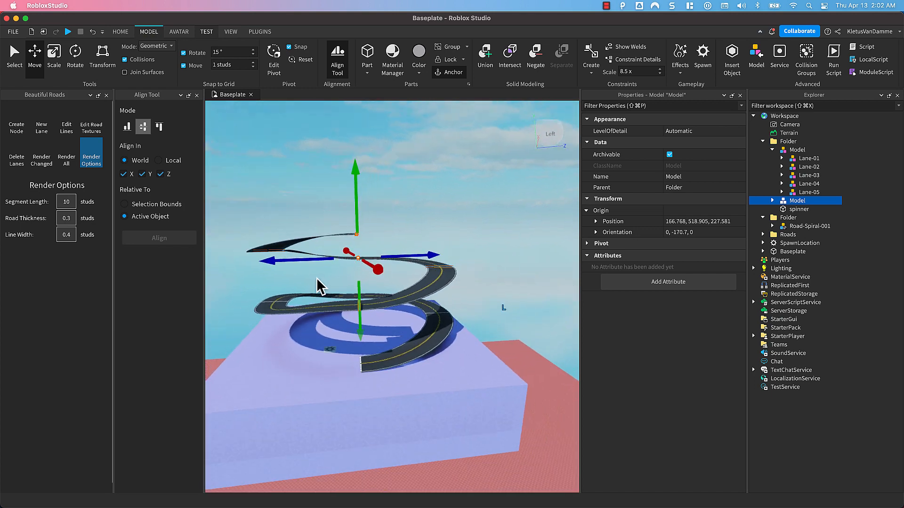
pyautogui.moveTo(316, 278); pyautogui.dragTo(358, 276, button='middle')
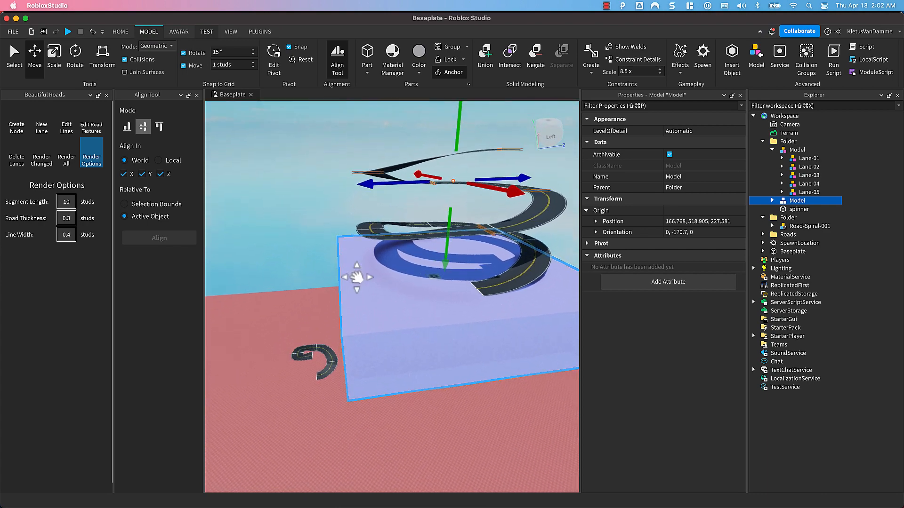
pyautogui.moveTo(359, 277); pyautogui.dragTo(355, 310, button='right')
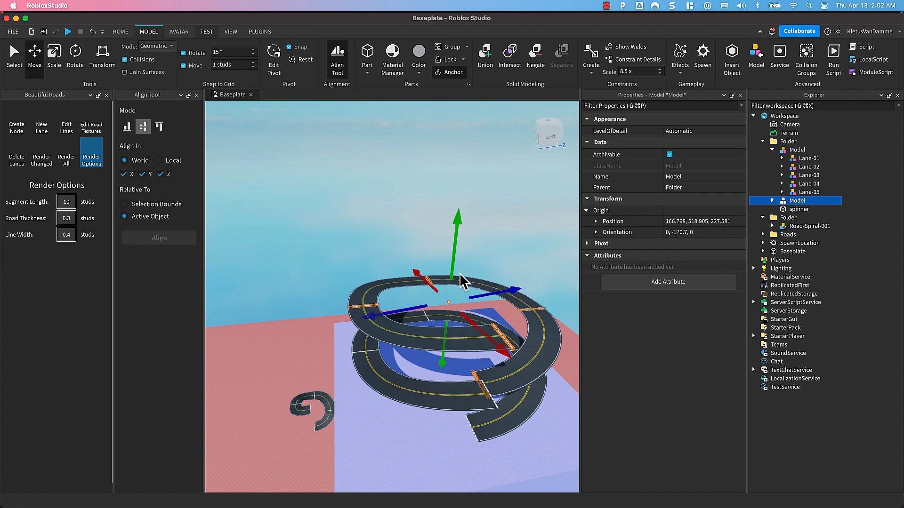
pyautogui.moveTo(485, 260); pyautogui.dragTo(490, 250, button='middle')
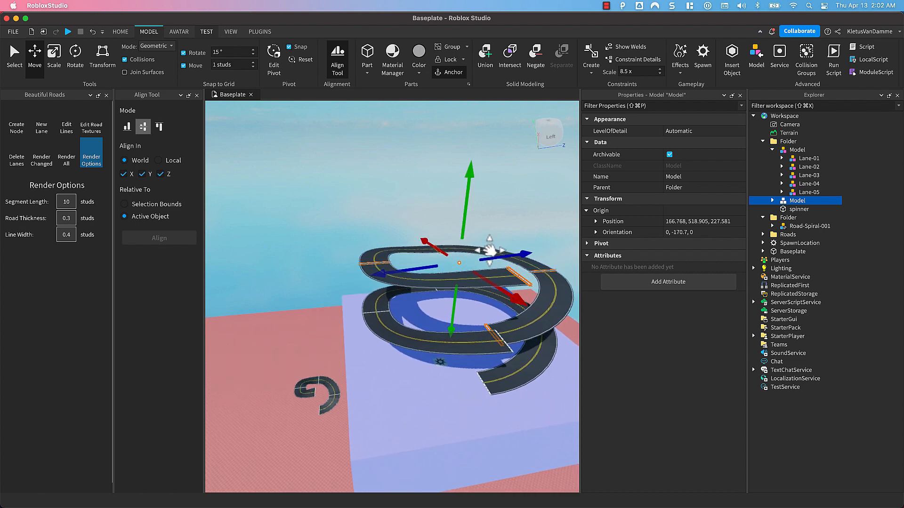